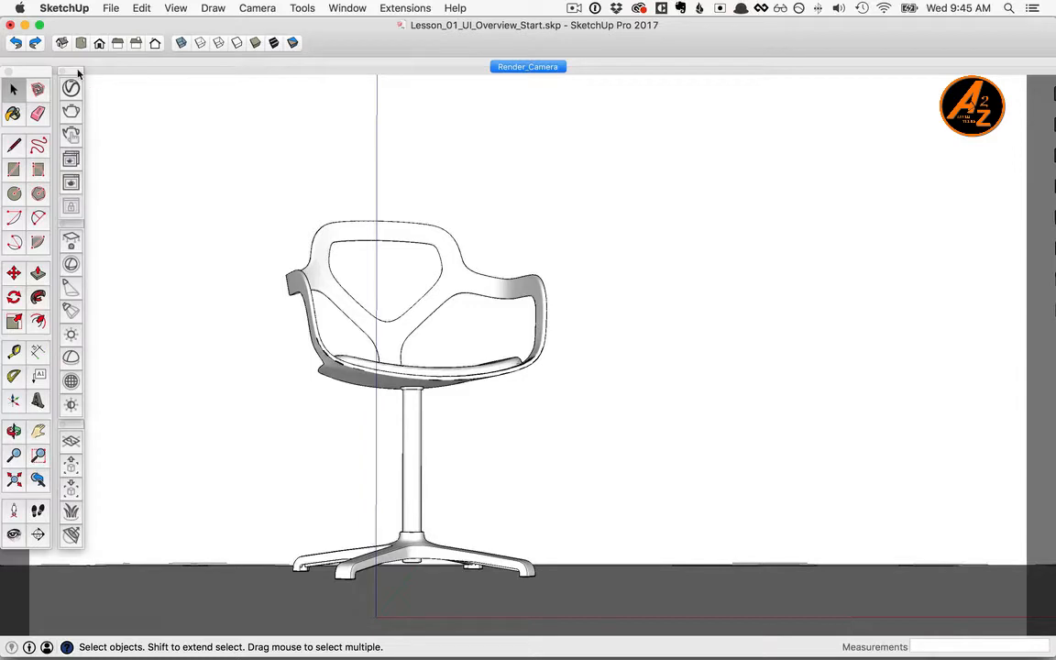
# Draw a V-Ray rectangle light on the floor between the slatted screen and the green side wall
pyautogui.moveTo(77, 71); pyautogui.dragTo(79, 70)
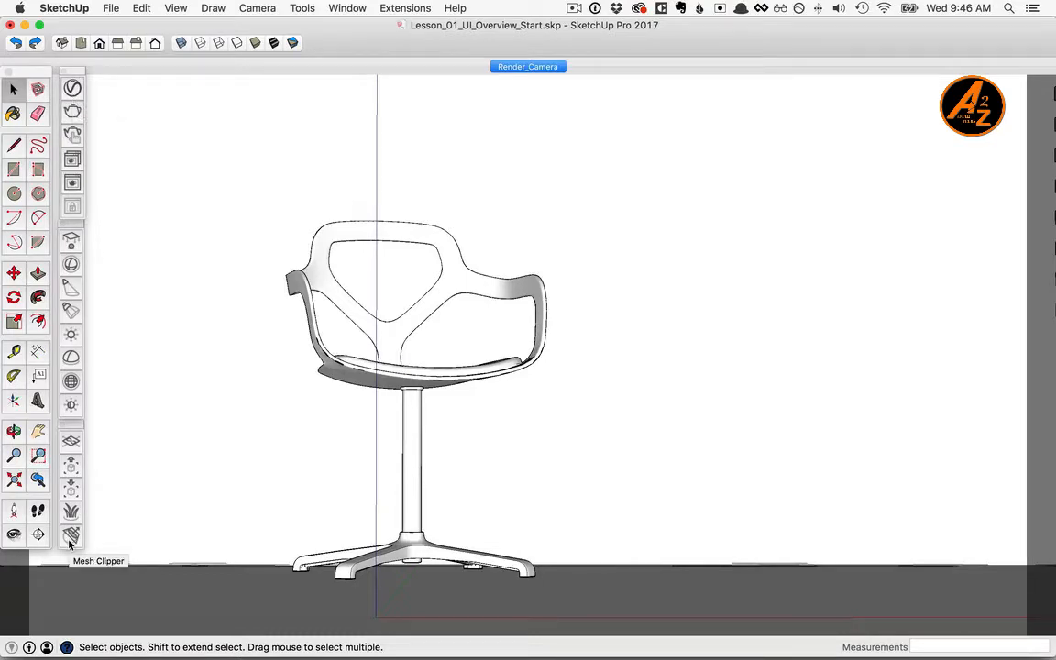
pyautogui.click(72, 241)
pyautogui.scroll(-5, 231, 321)
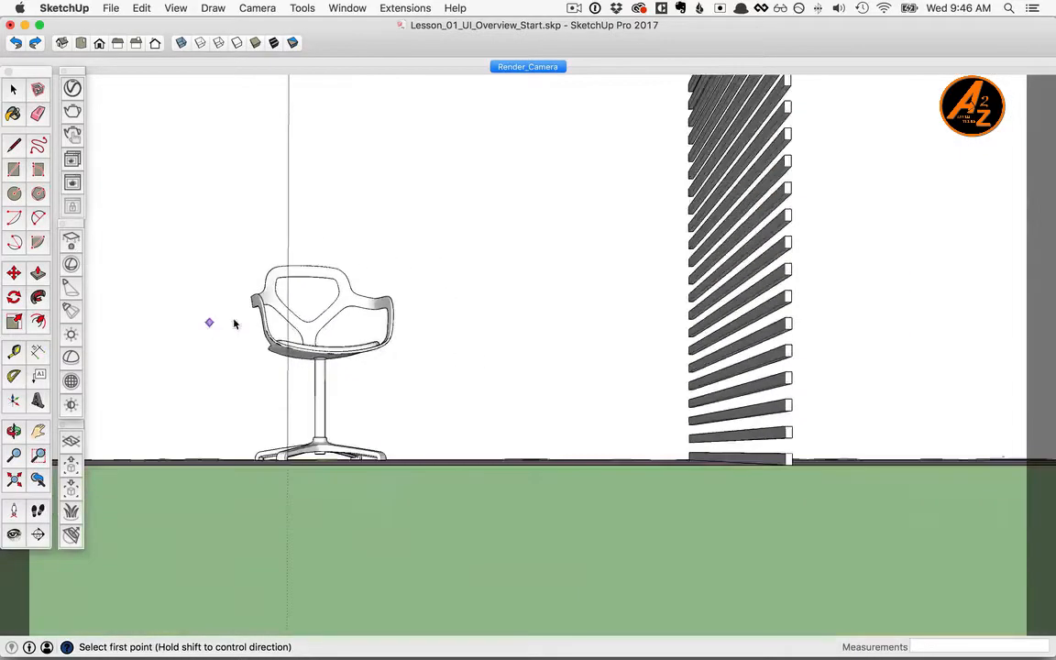
pyautogui.moveTo(231, 321); pyautogui.dragTo(243, 382, button='middle')
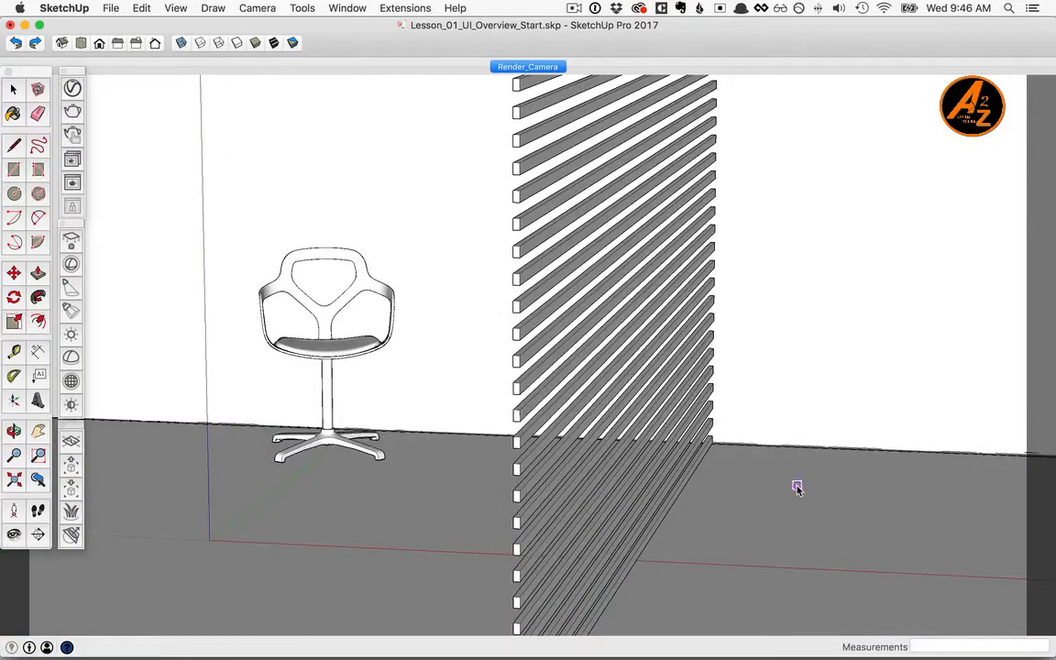
pyautogui.moveTo(794, 488); pyautogui.dragTo(627, 457, button='middle')
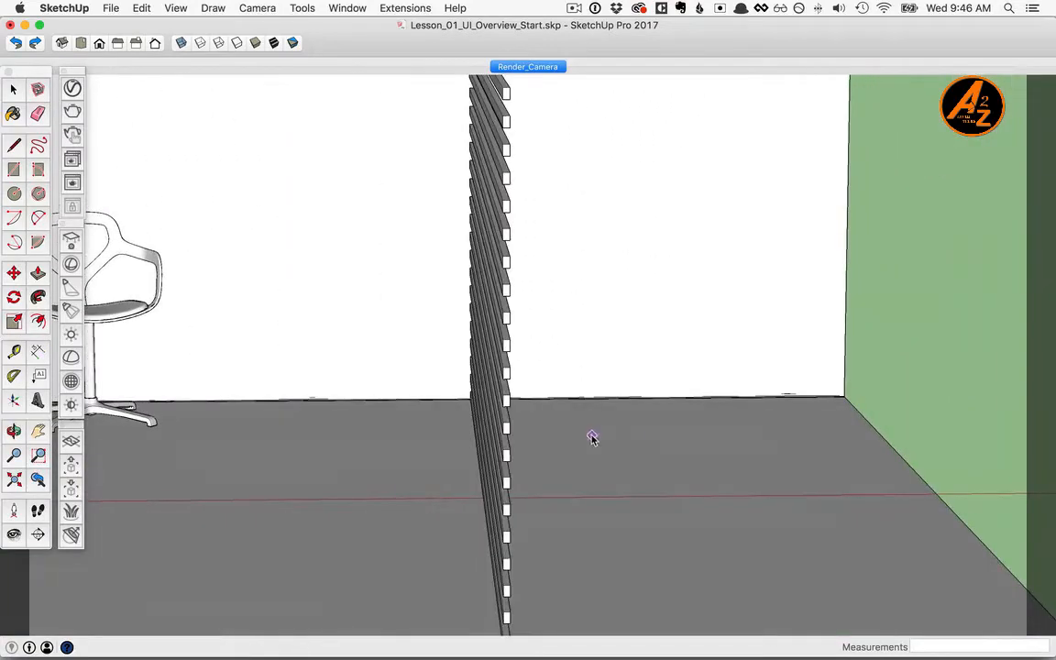
pyautogui.click(592, 436)
pyautogui.click(816, 536)
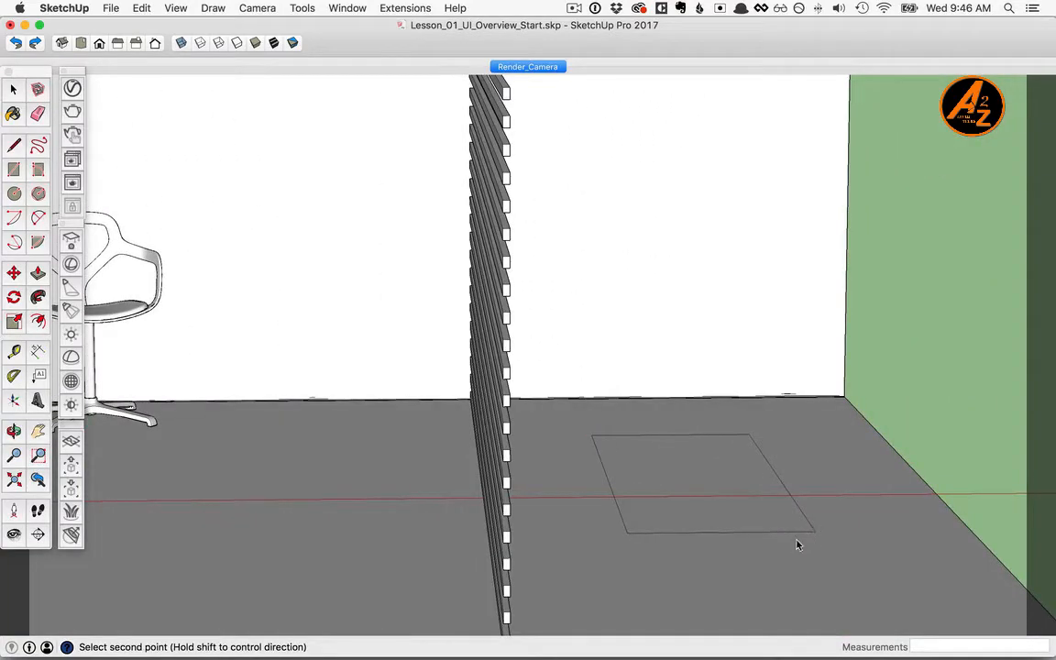
pyautogui.moveTo(797, 545); pyautogui.dragTo(767, 549, button='middle')
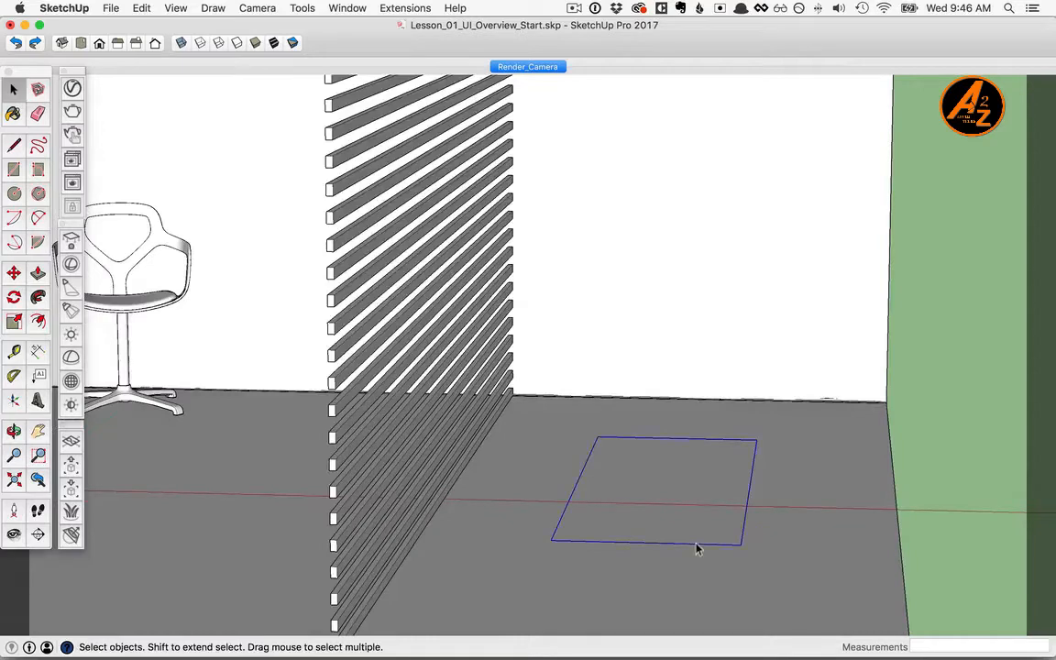
# Raise the rectangle light above the floor and rotate it 105 degrees about the green axis
pyautogui.press('m')
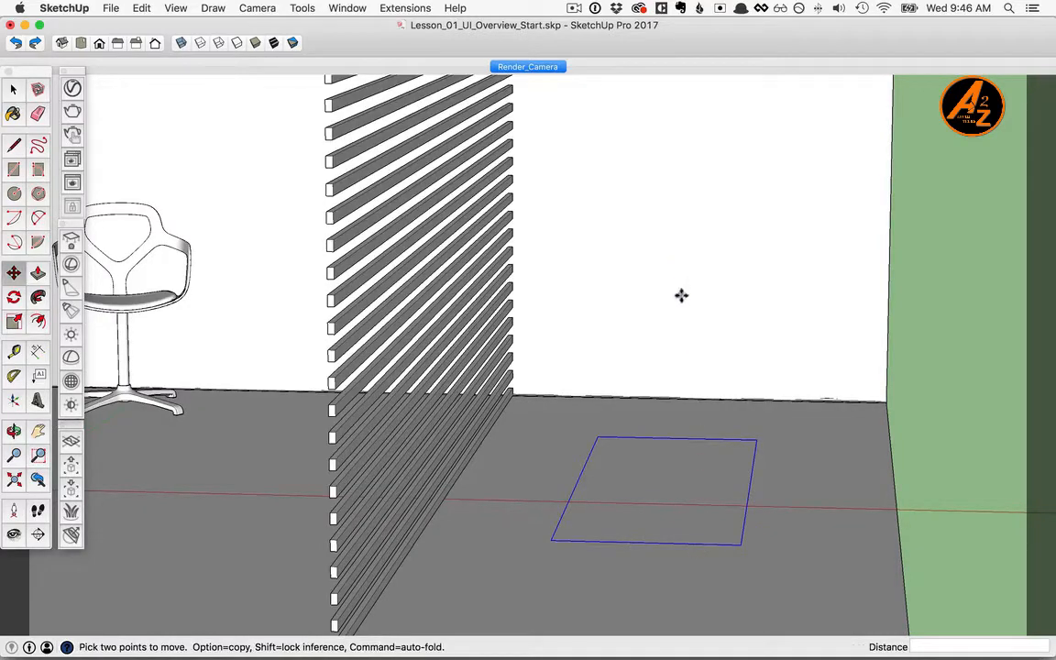
pyautogui.click(681, 295)
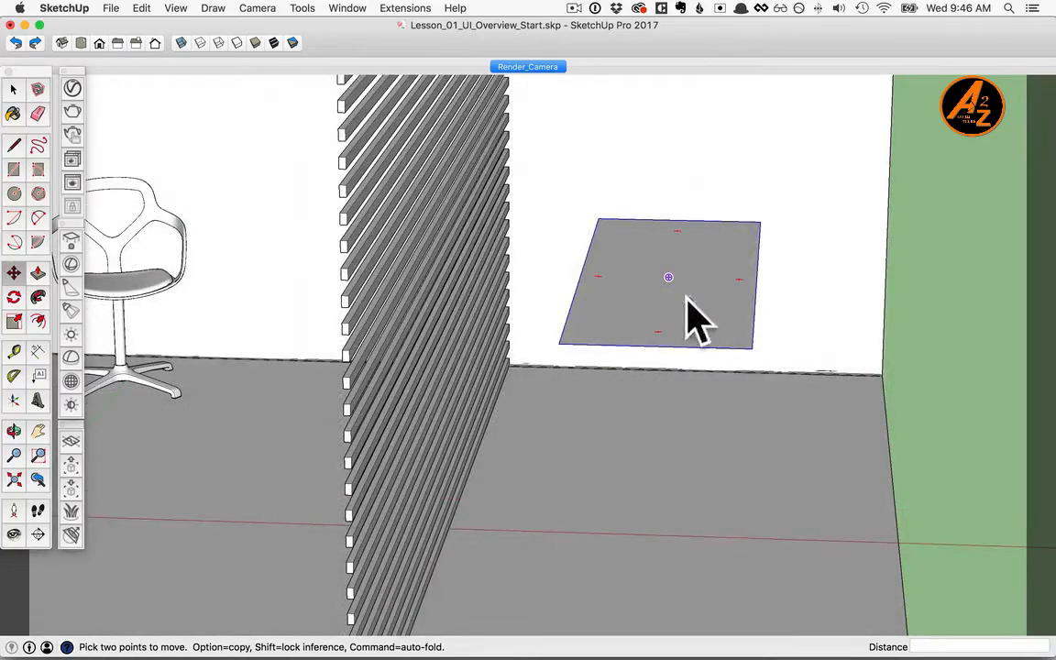
pyautogui.press('o')
pyautogui.moveTo(691, 336); pyautogui.dragTo(705, 316)
pyautogui.press('m')
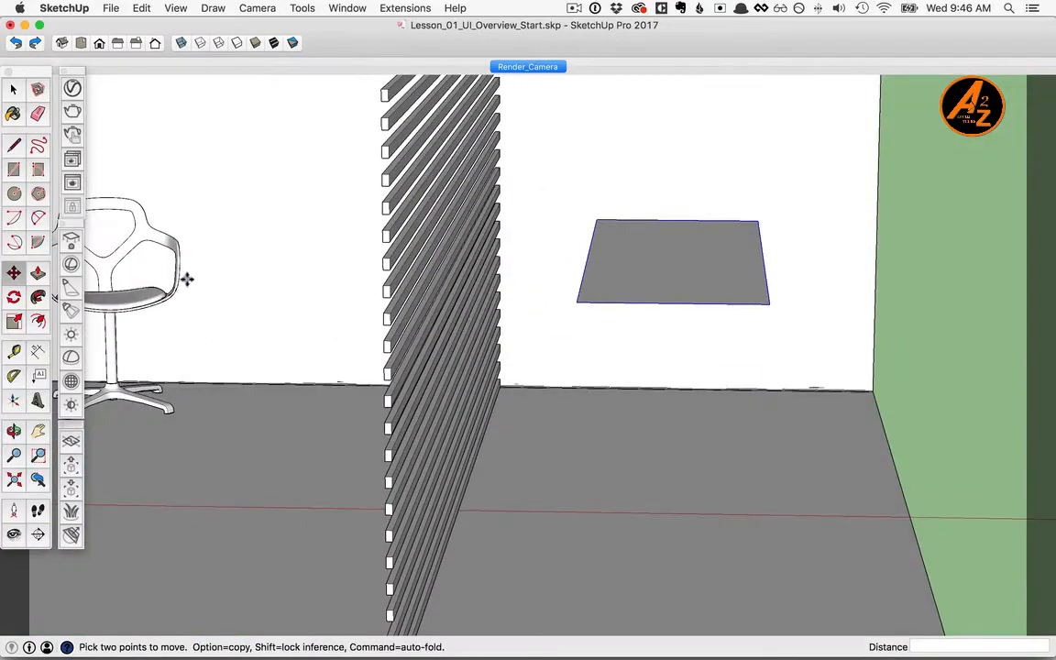
pyautogui.press('q')
pyautogui.click(749, 305)
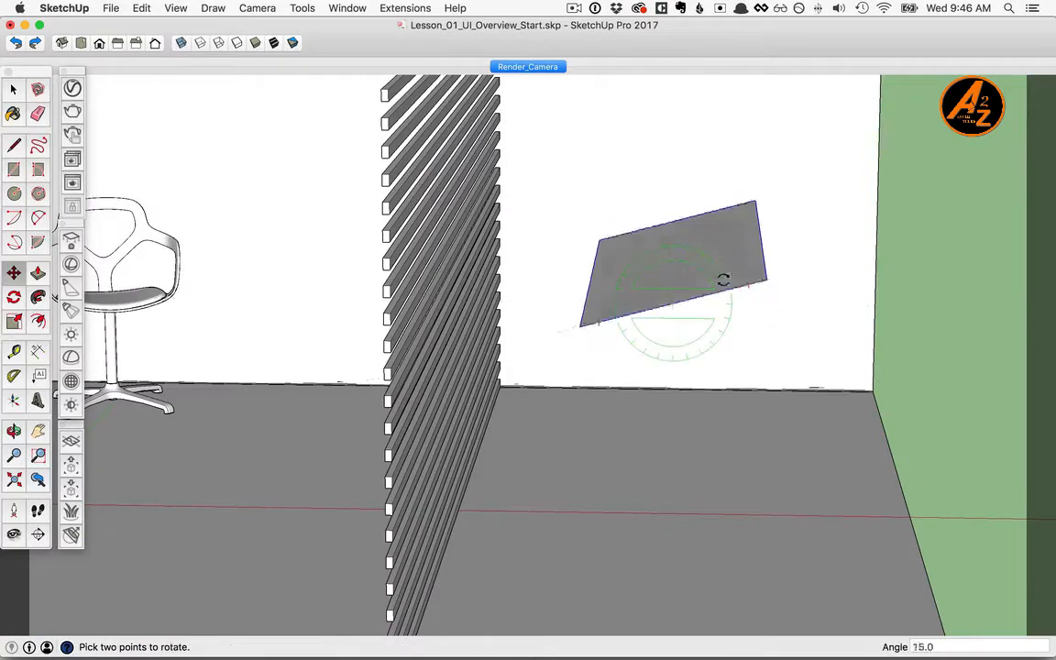
pyautogui.click(664, 245)
pyautogui.press('m')
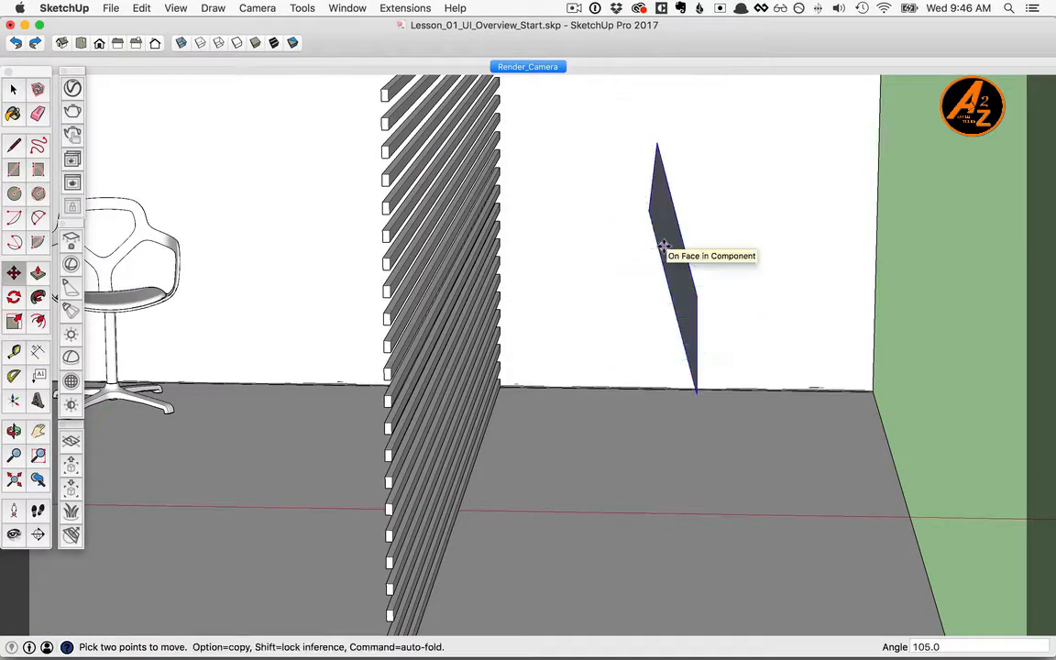
# Return to the Render_Camera scene view and open the V-Ray Asset Editor over the chair
pyautogui.click(525, 67)
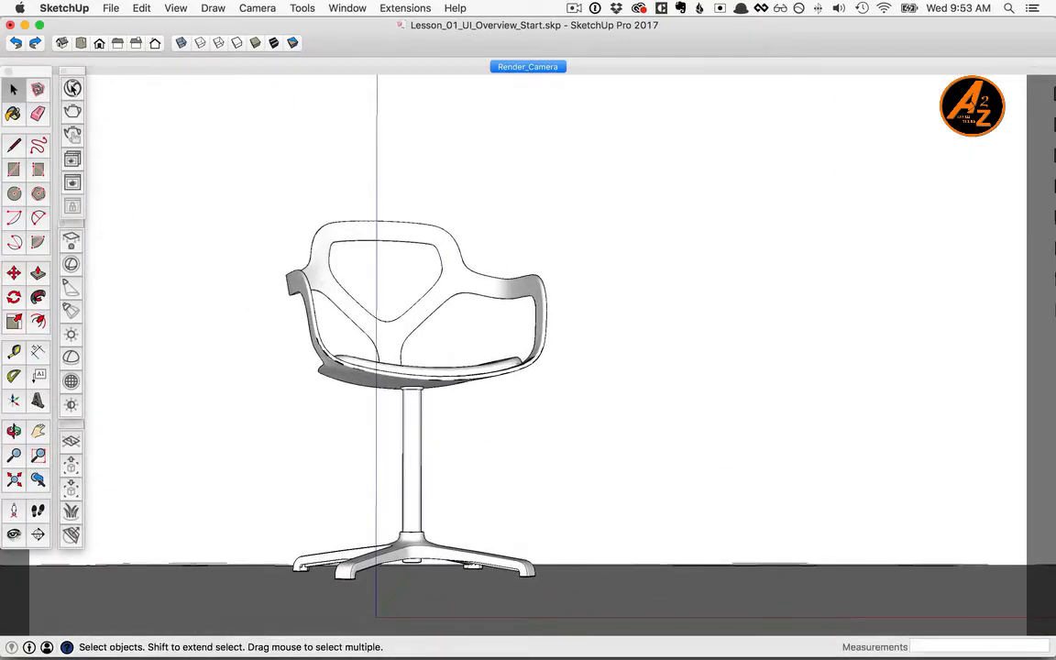
pyautogui.click(73, 88)
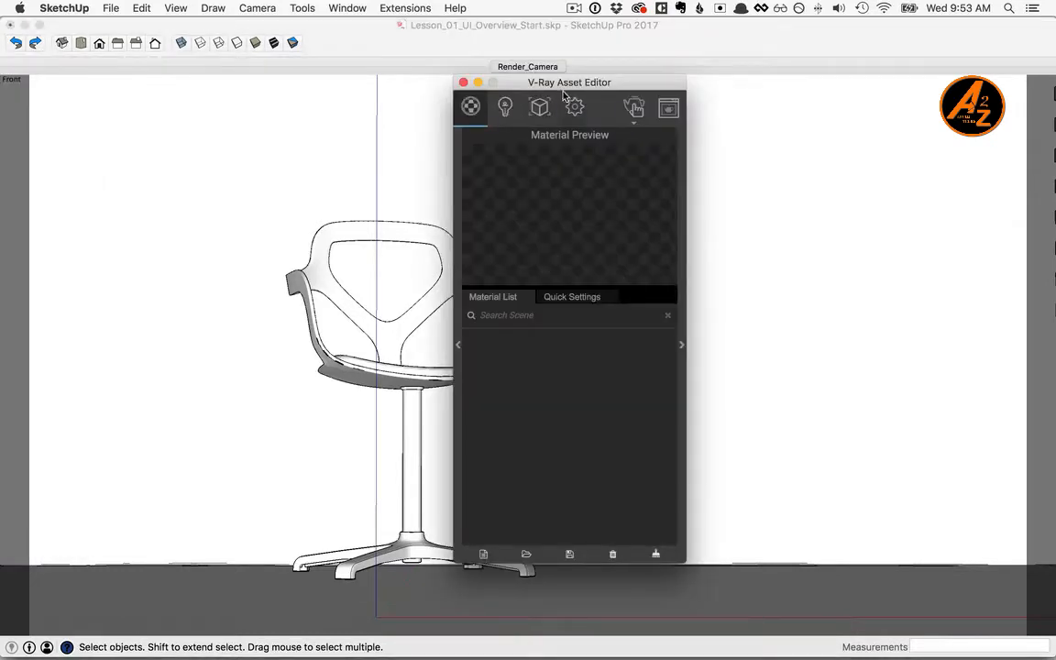
pyautogui.moveTo(555, 82); pyautogui.dragTo(350, 100)
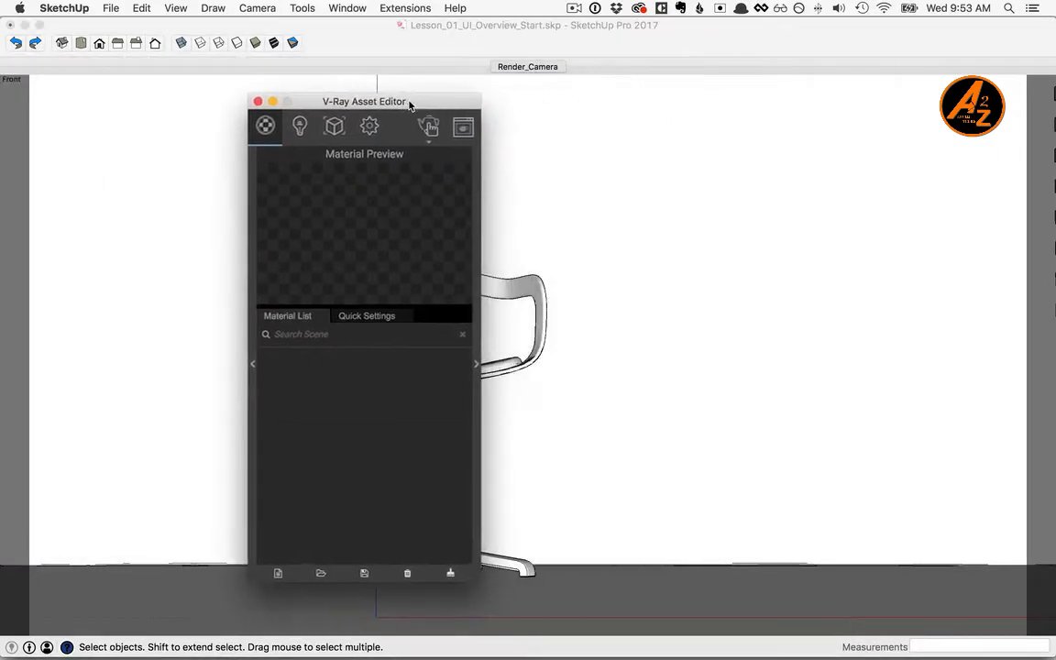
# Examine the Asset Editor's lights, geometry and settings categories, including the Renderer options
pyautogui.click(300, 130)
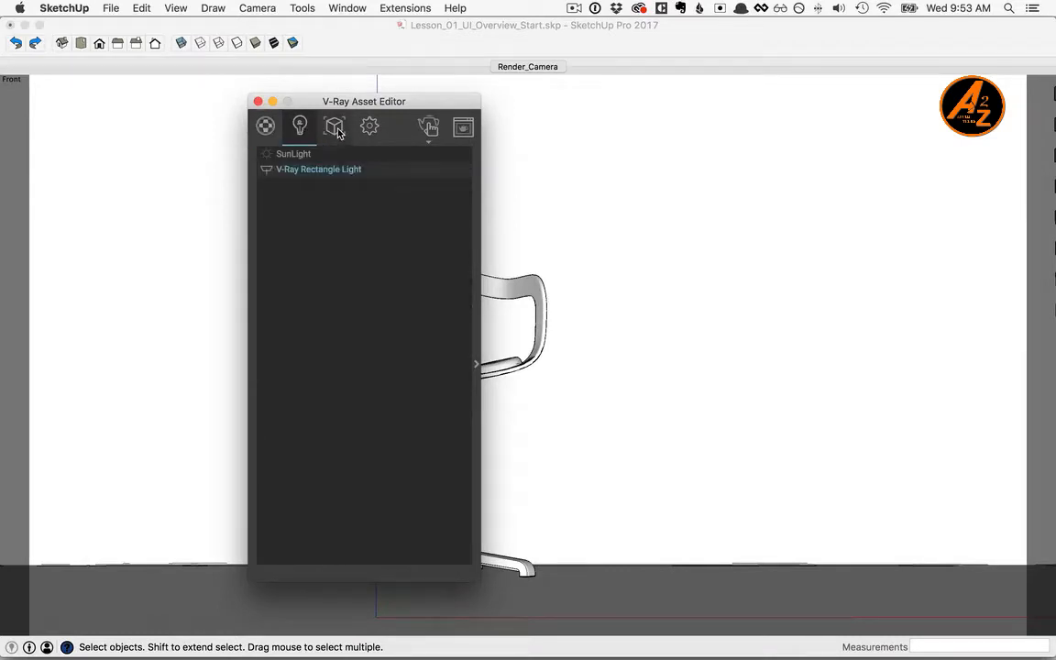
pyautogui.click(337, 131)
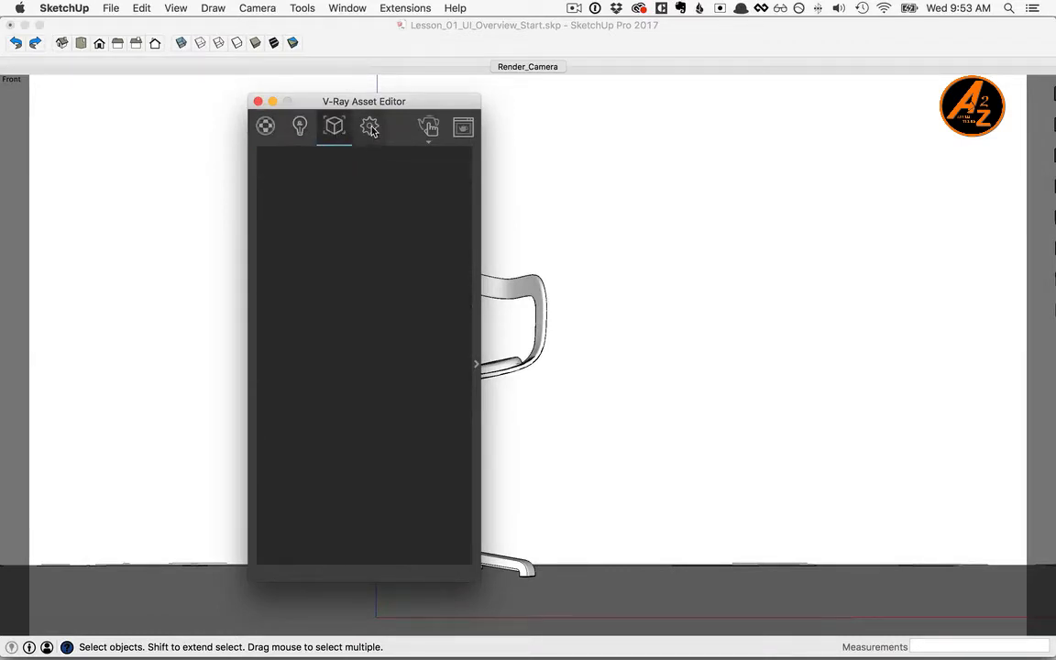
pyautogui.click(371, 129)
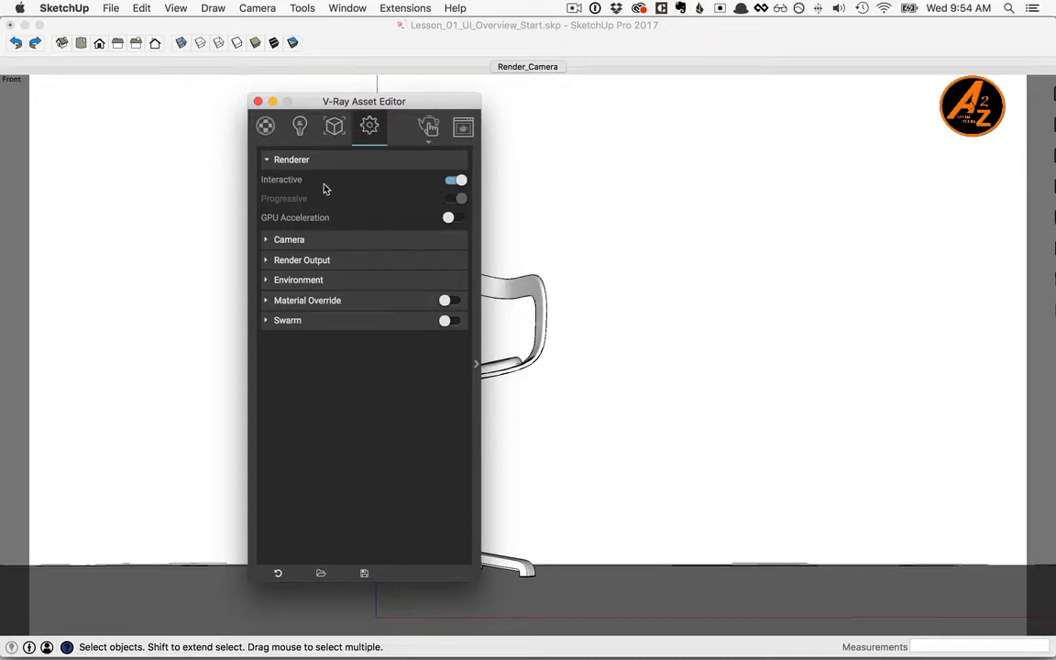
pyautogui.click(268, 161)
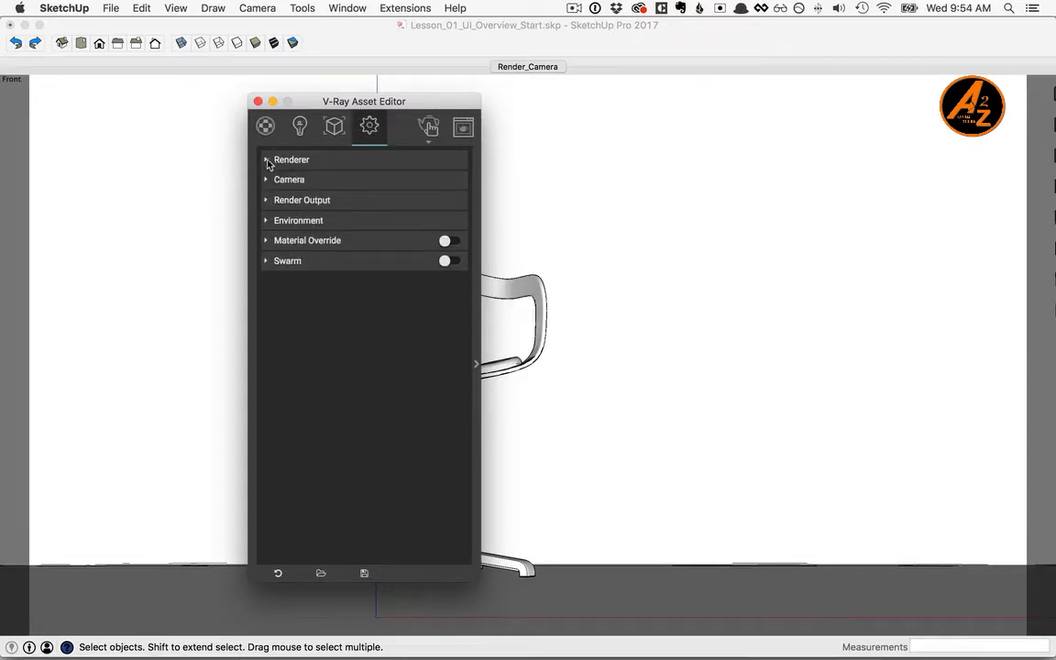
pyautogui.click(269, 162)
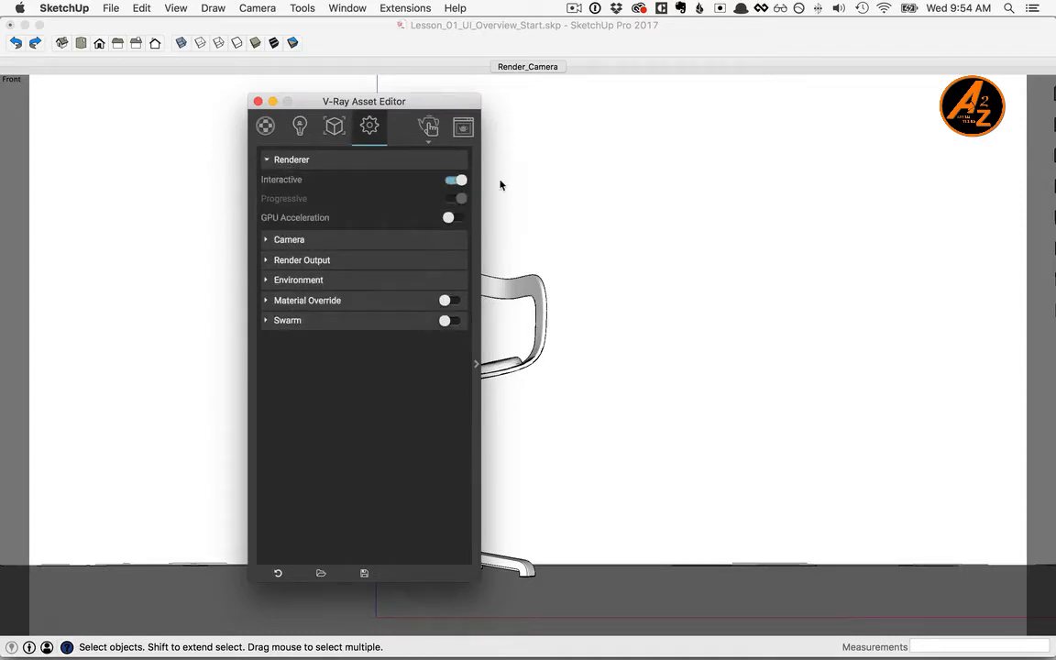
# Start the interactive render, minimize the V-Ray Progress Window and reposition the frame buffer to show the whole chair
pyautogui.click(428, 130)
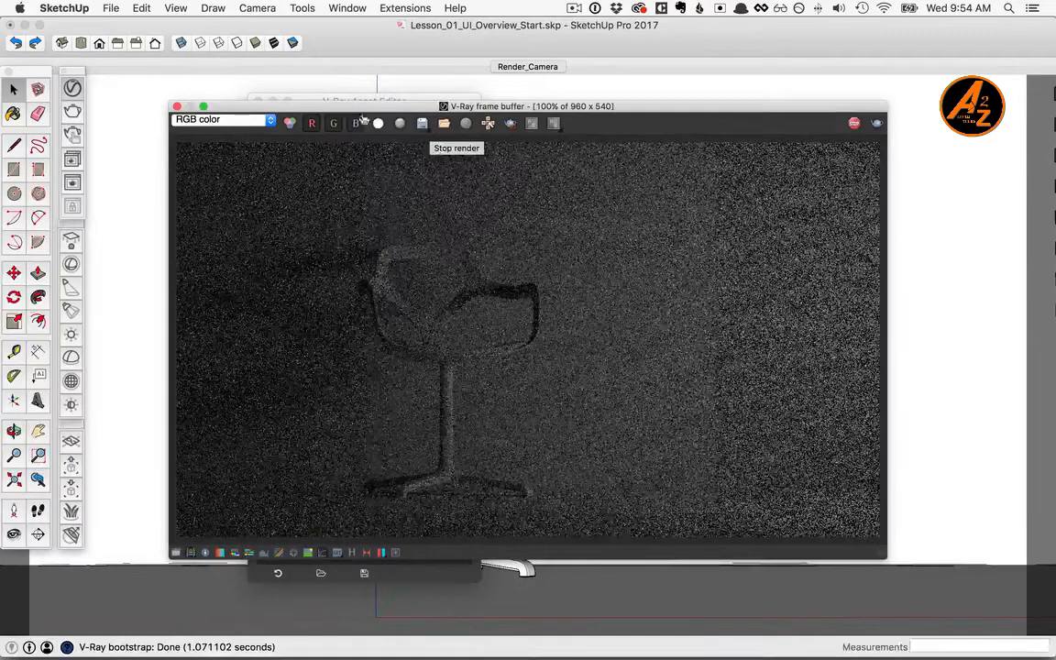
pyautogui.moveTo(375, 108); pyautogui.dragTo(410, 334)
pyautogui.click(459, 175)
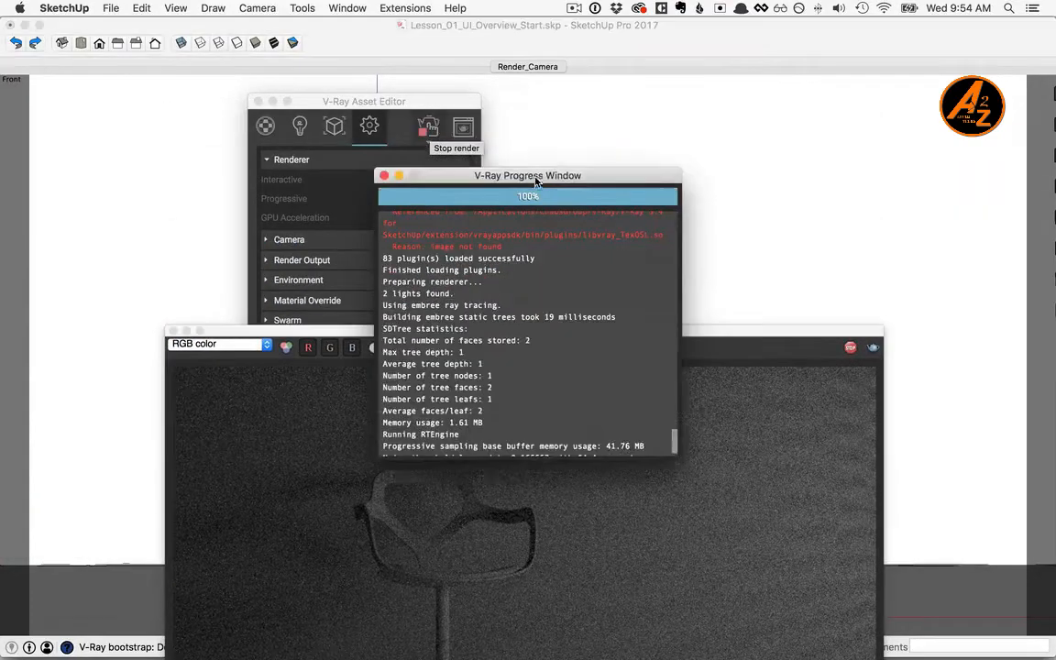
pyautogui.moveTo(458, 175); pyautogui.dragTo(456, 128)
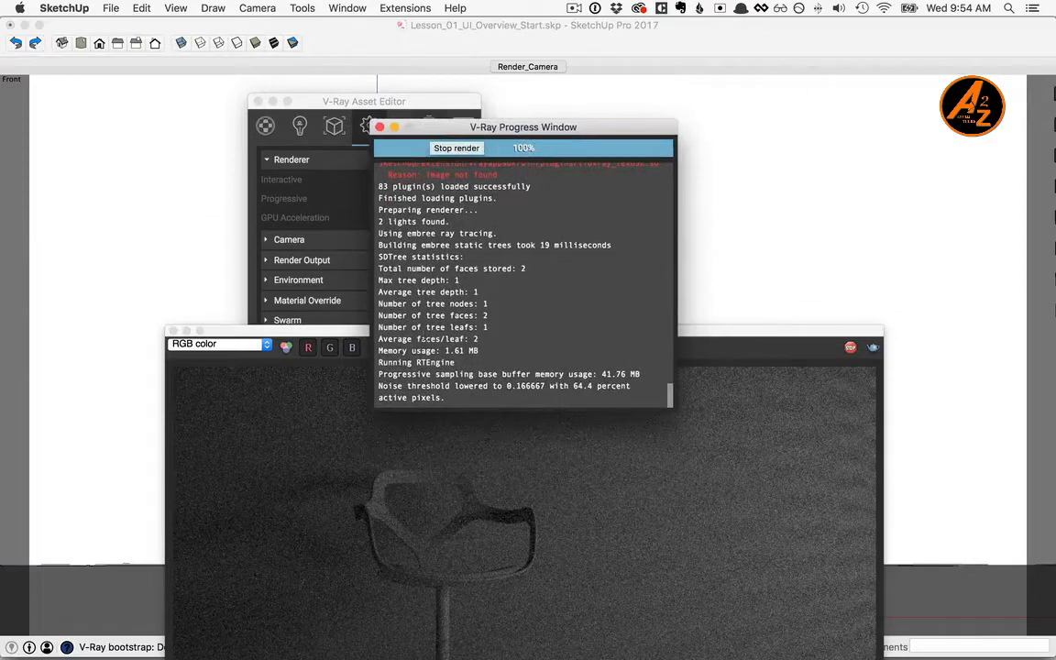
pyautogui.click(394, 128)
pyautogui.click(443, 302)
pyautogui.moveTo(515, 340)
pyautogui.mouseDown()
pyautogui.moveTo(545, 158)
pyautogui.moveTo(531, 118)
pyautogui.mouseUp()
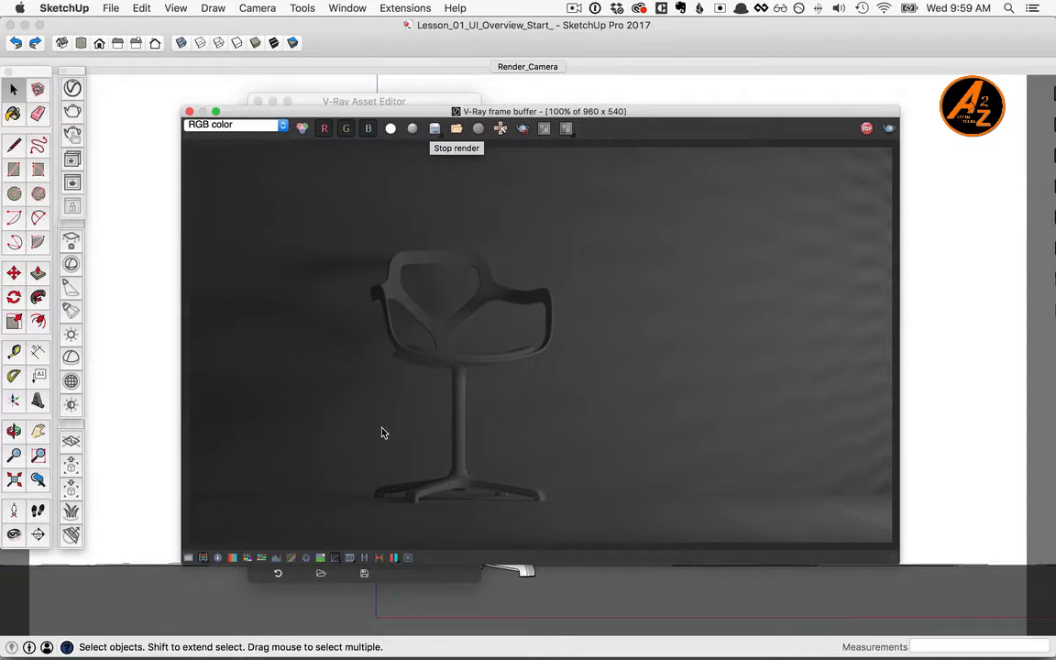
# Bring the V-Ray Asset Editor forward and expand the parameters of the V-Ray Rectangle Light
pyautogui.click(364, 102)
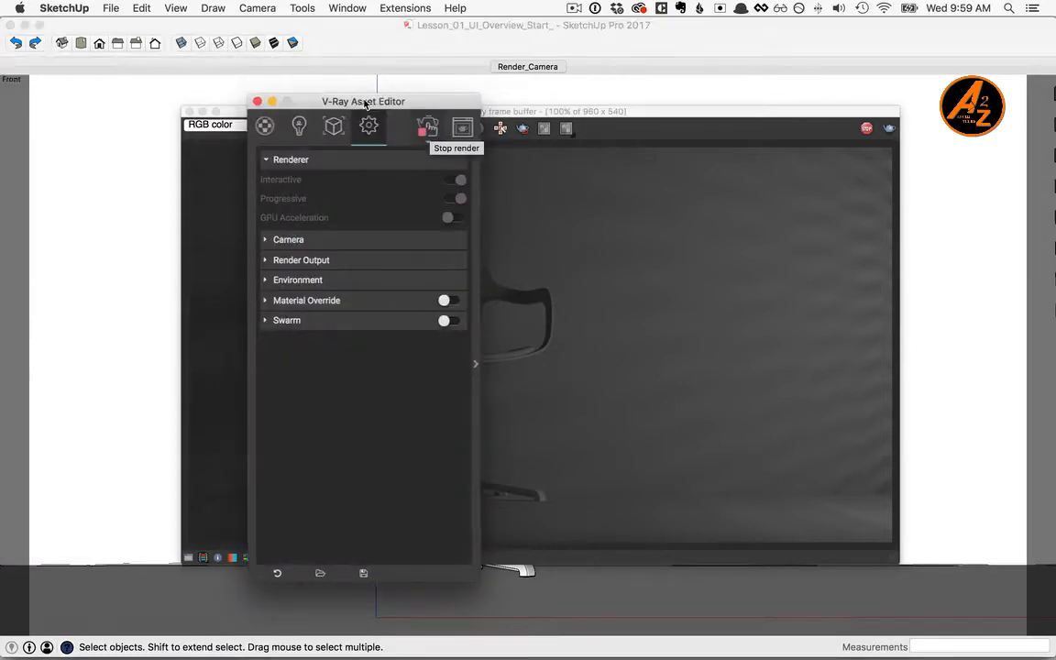
pyautogui.moveTo(367, 102); pyautogui.dragTo(301, 103)
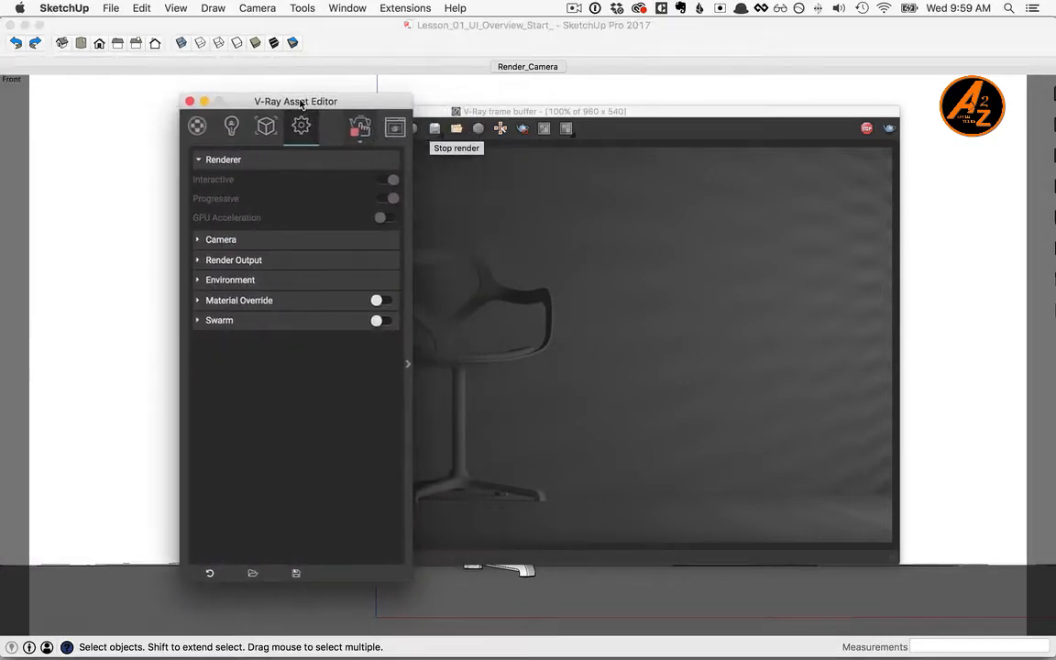
pyautogui.click(232, 127)
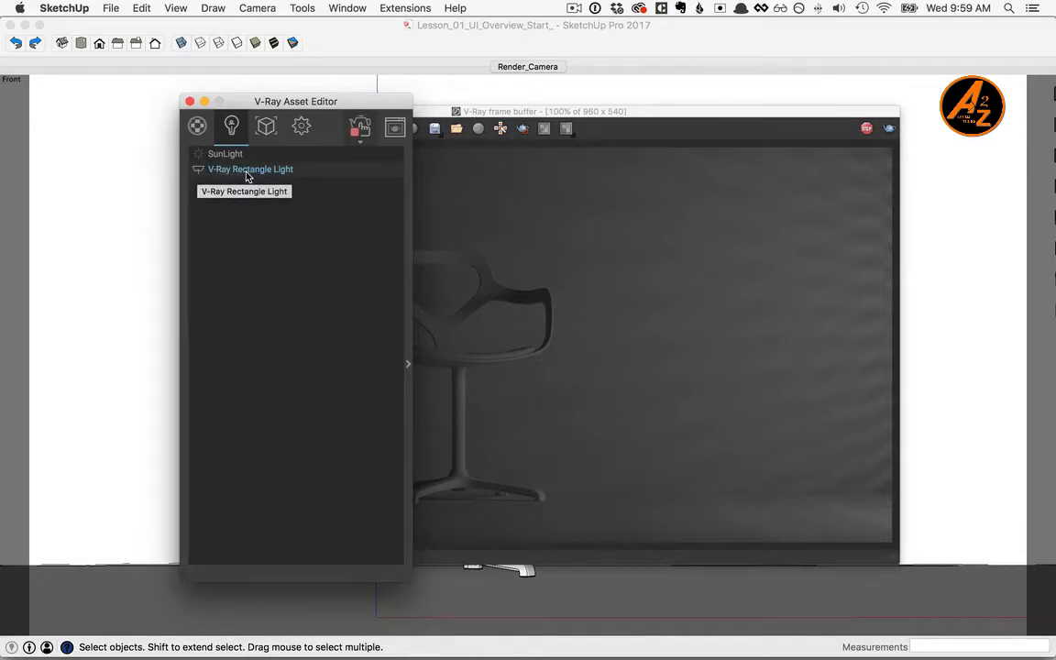
pyautogui.click(409, 368)
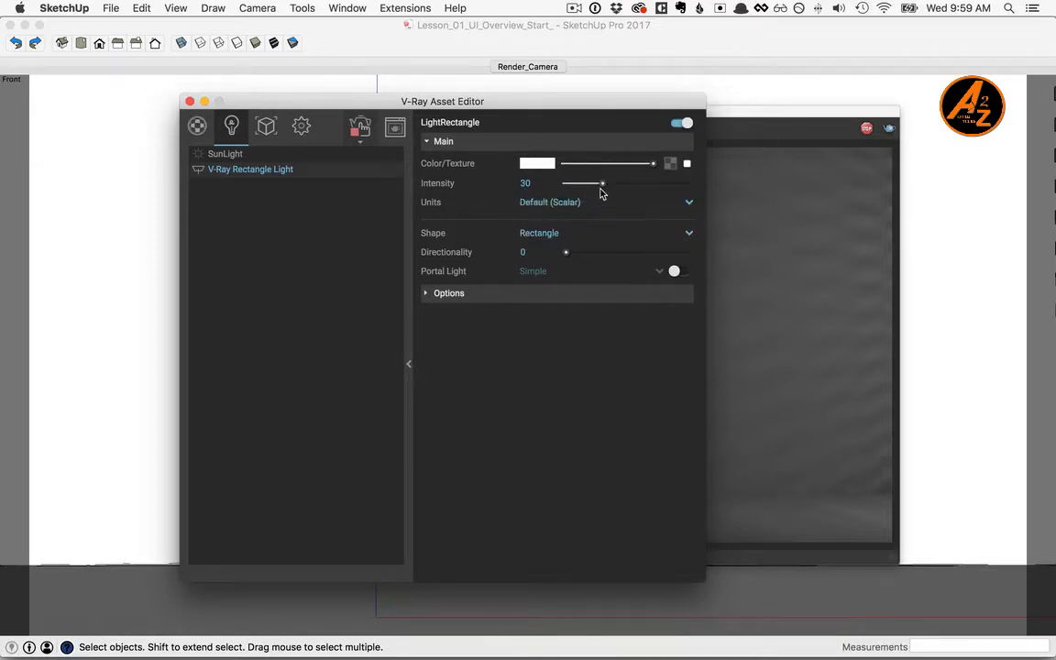
# Set the rectangle light's intensity to 100 and check the updated render in the frame buffer
pyautogui.moveTo(601, 187); pyautogui.dragTo(692, 185)
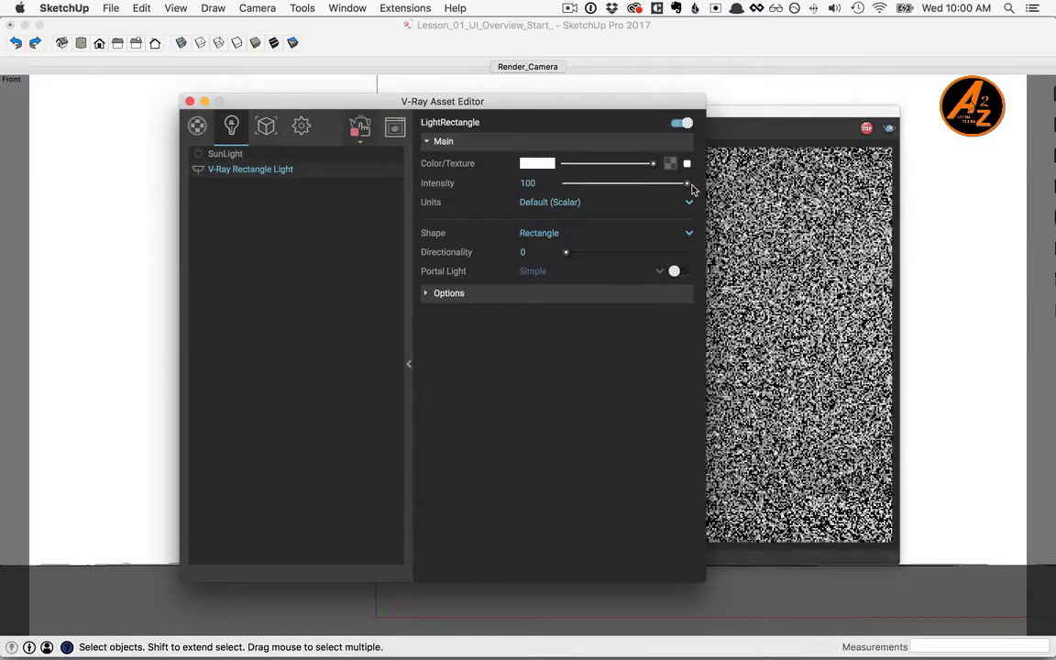
pyautogui.click(743, 116)
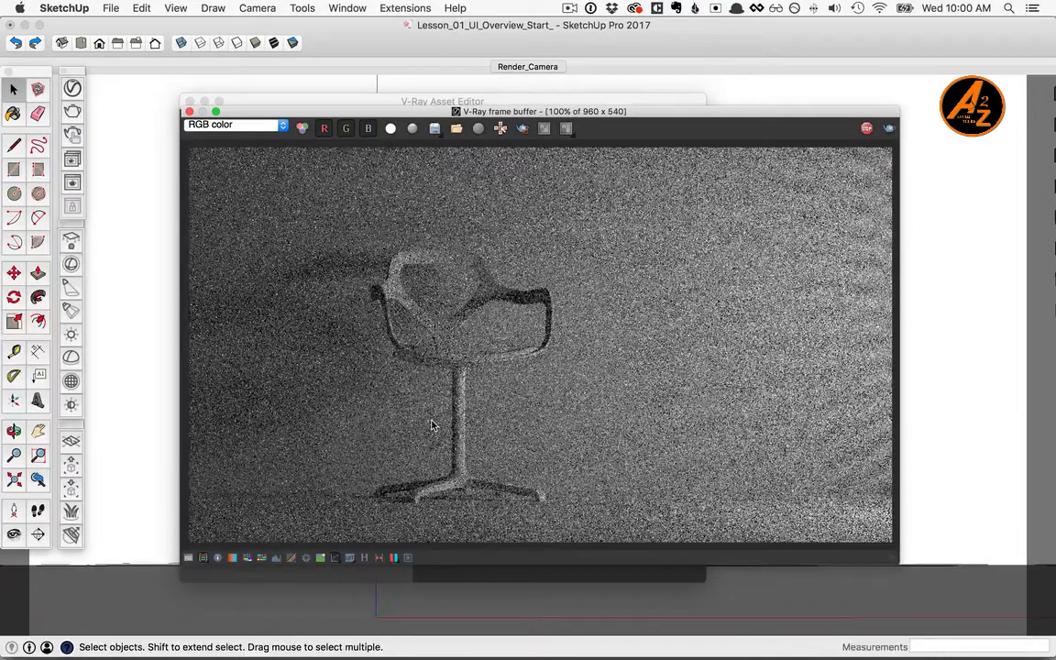
pyautogui.click(474, 99)
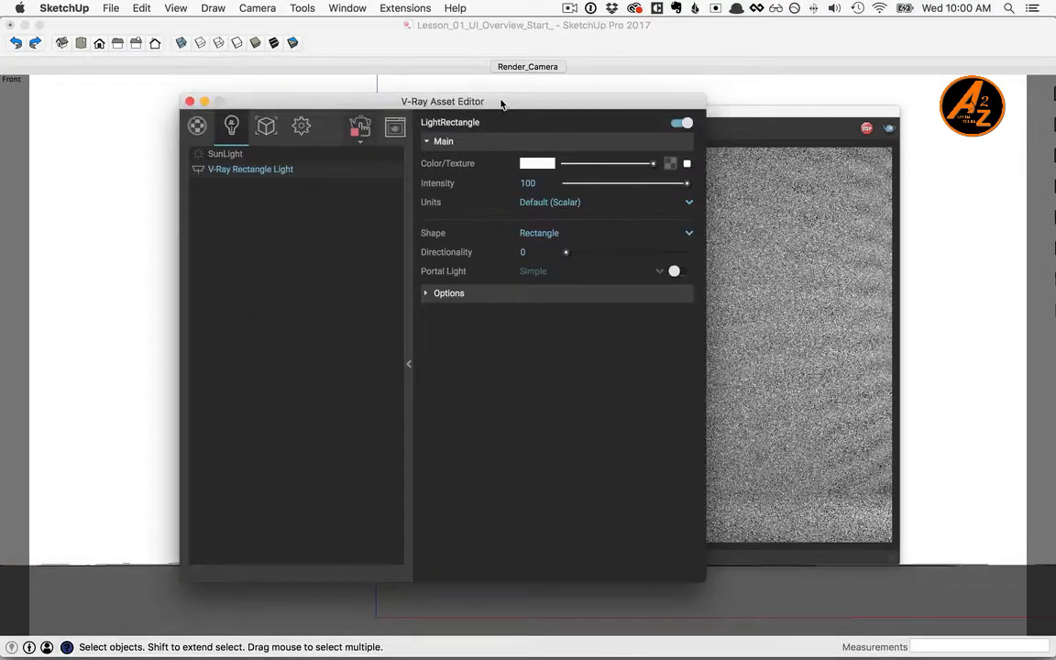
# Set the rectangle light's intensity to 400 and bring the frame buffer forward to check the render
pyautogui.moveTo(502, 104); pyautogui.dragTo(471, 109)
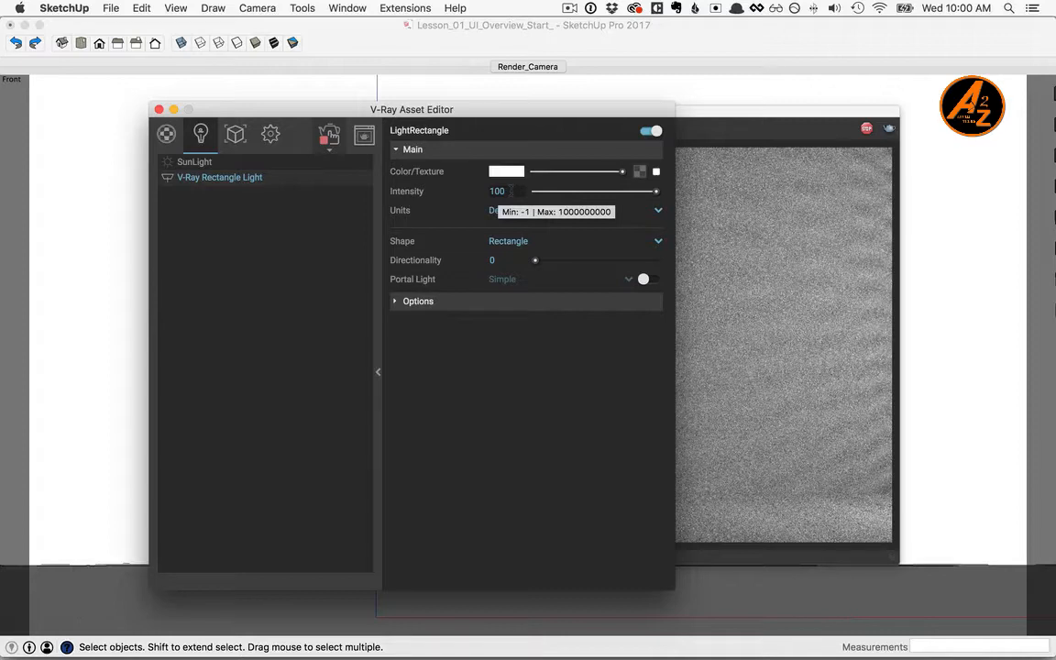
pyautogui.doubleClick(504, 191)
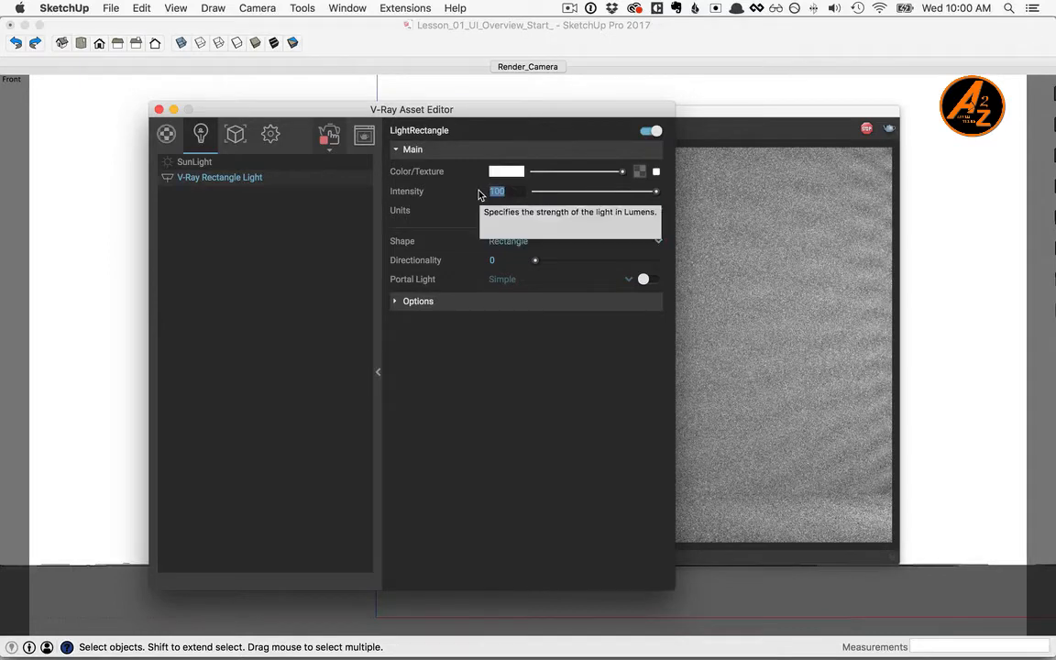
pyautogui.write('40')
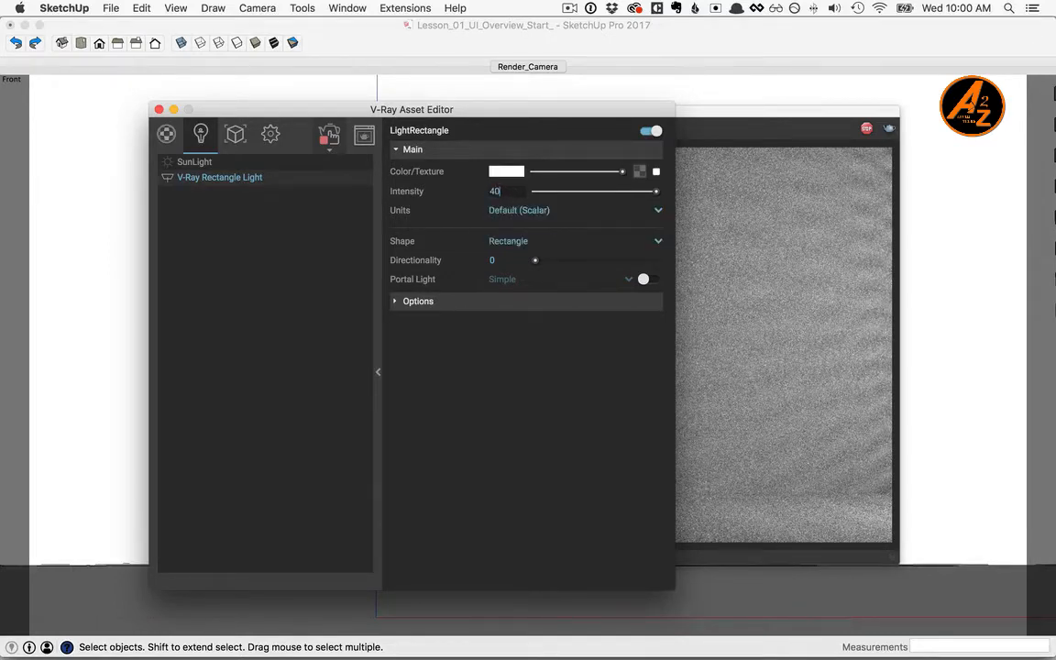
pyautogui.press('Return')
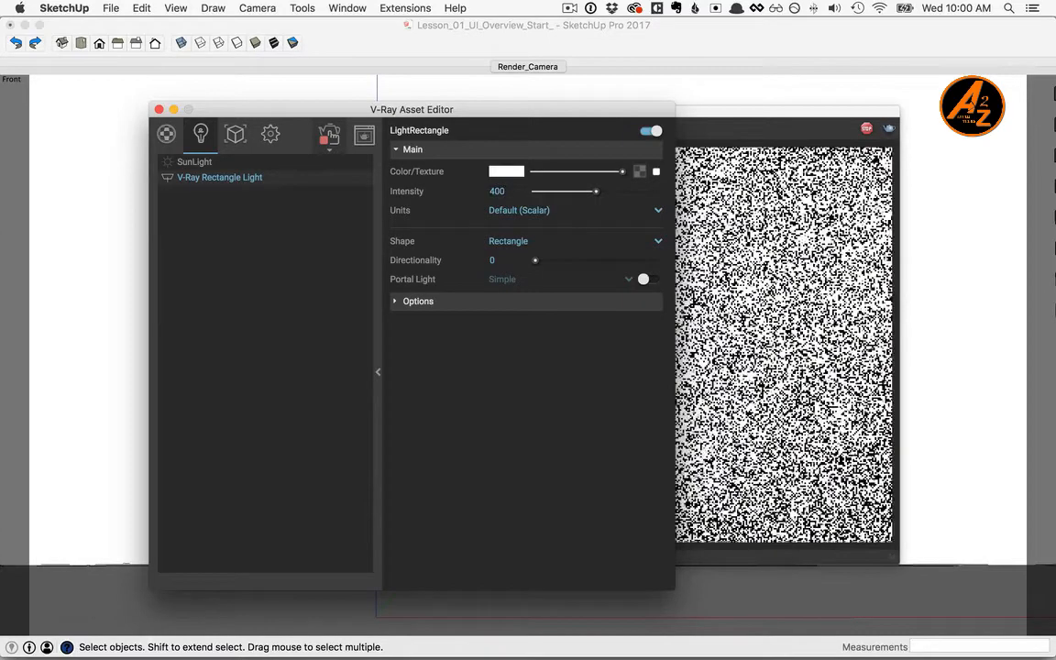
pyautogui.click(726, 111)
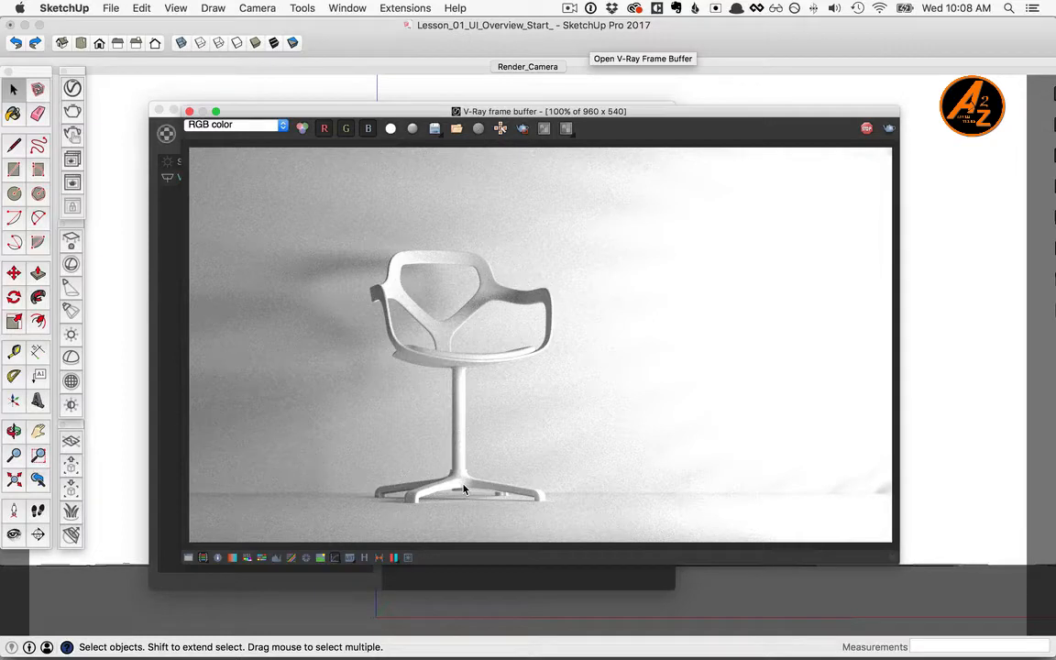
# Collapse the light parameters in the V-Ray Asset Editor and create a new Generic material
pyautogui.click(167, 341)
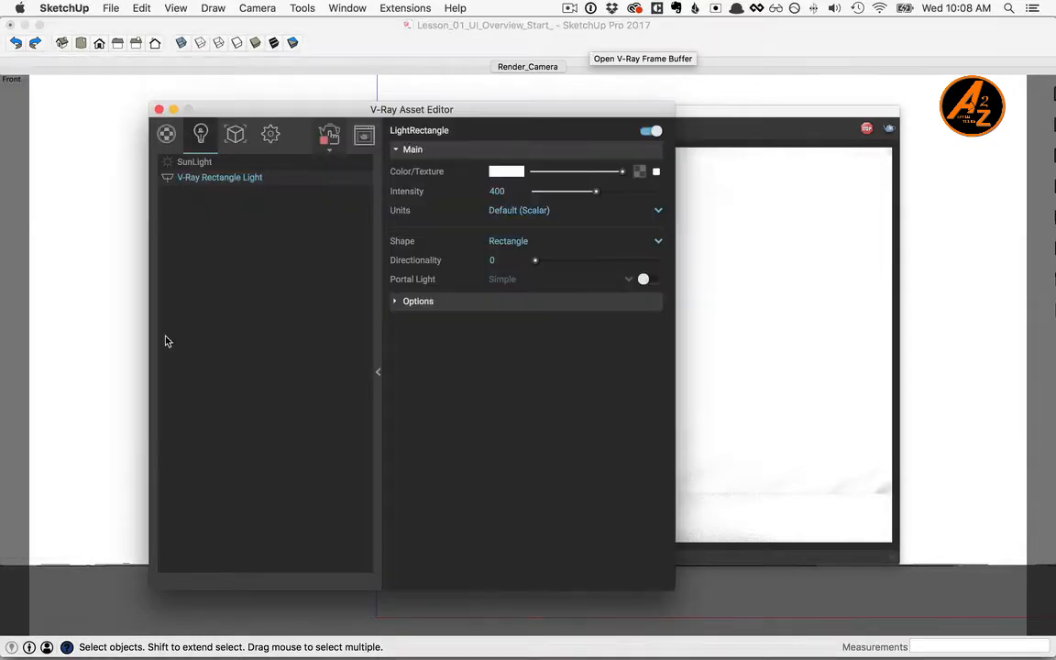
pyautogui.click(377, 376)
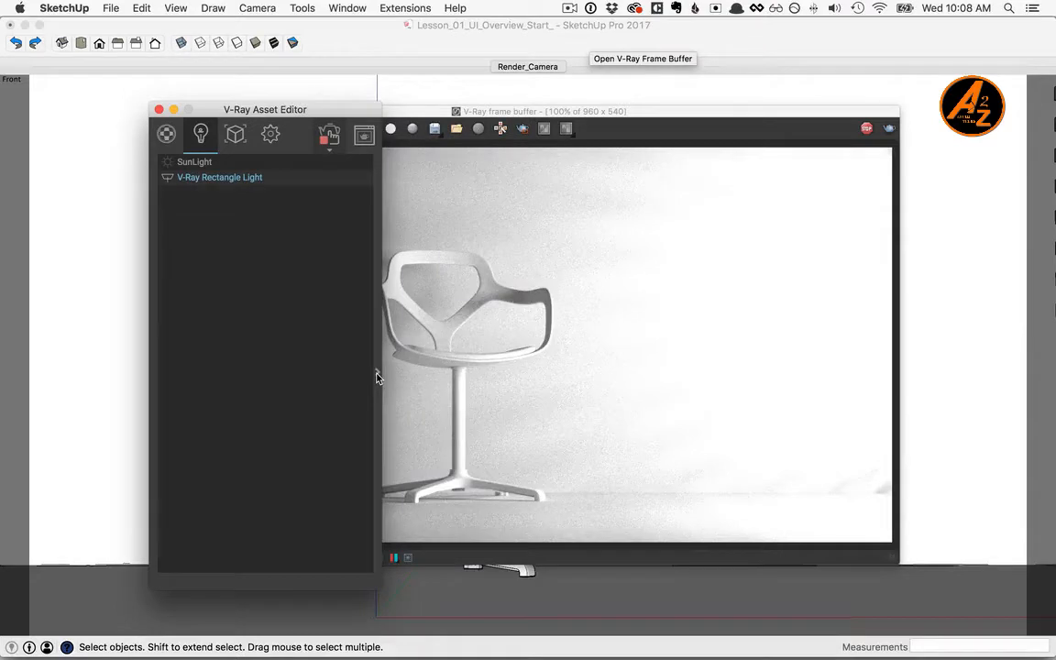
pyautogui.click(166, 135)
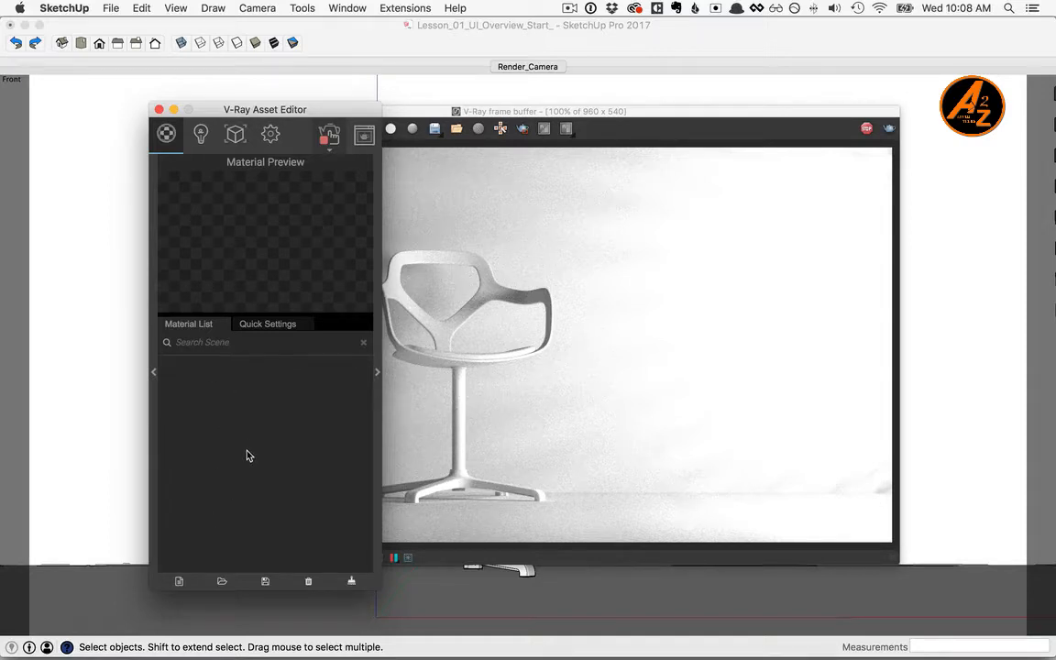
pyautogui.click(180, 583)
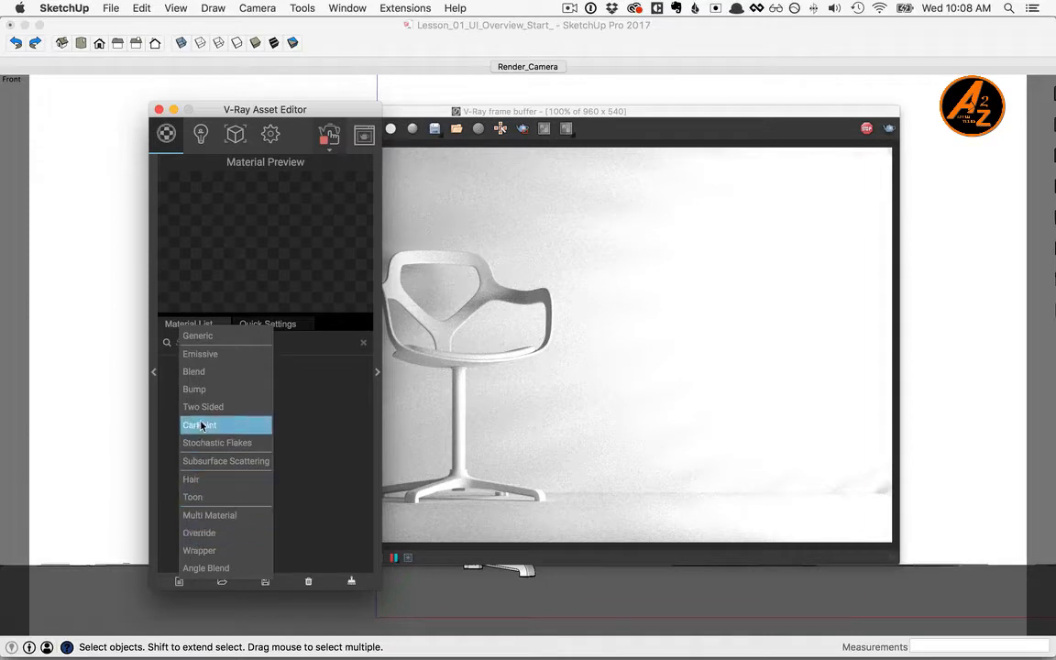
pyautogui.click(201, 339)
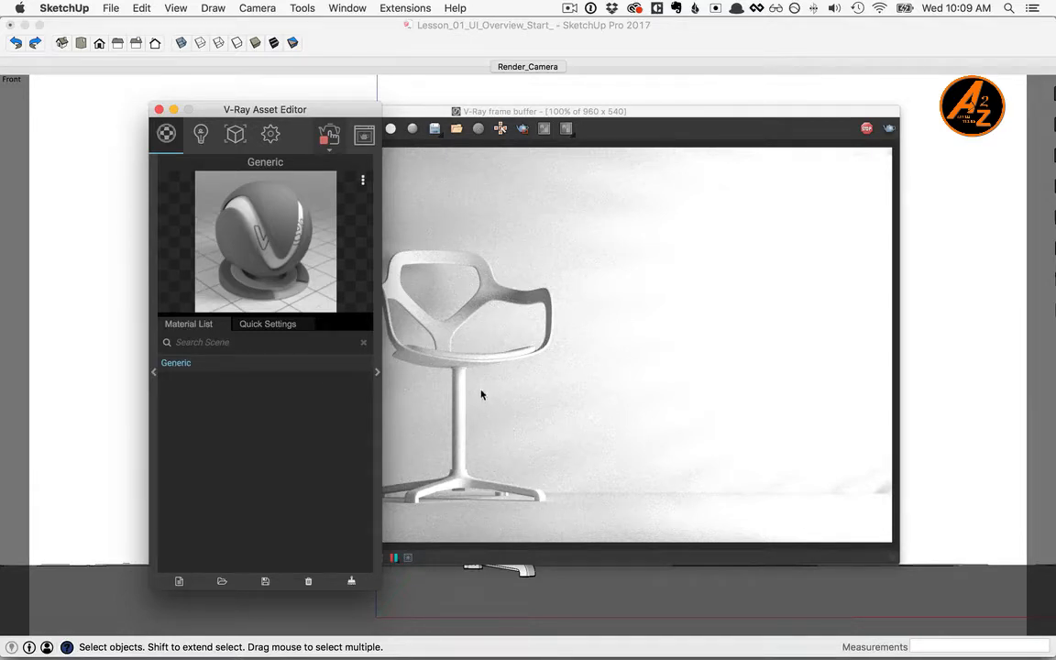
# Select the Chair group through the Outliner and apply the Generic material to it
pyautogui.click(348, 7)
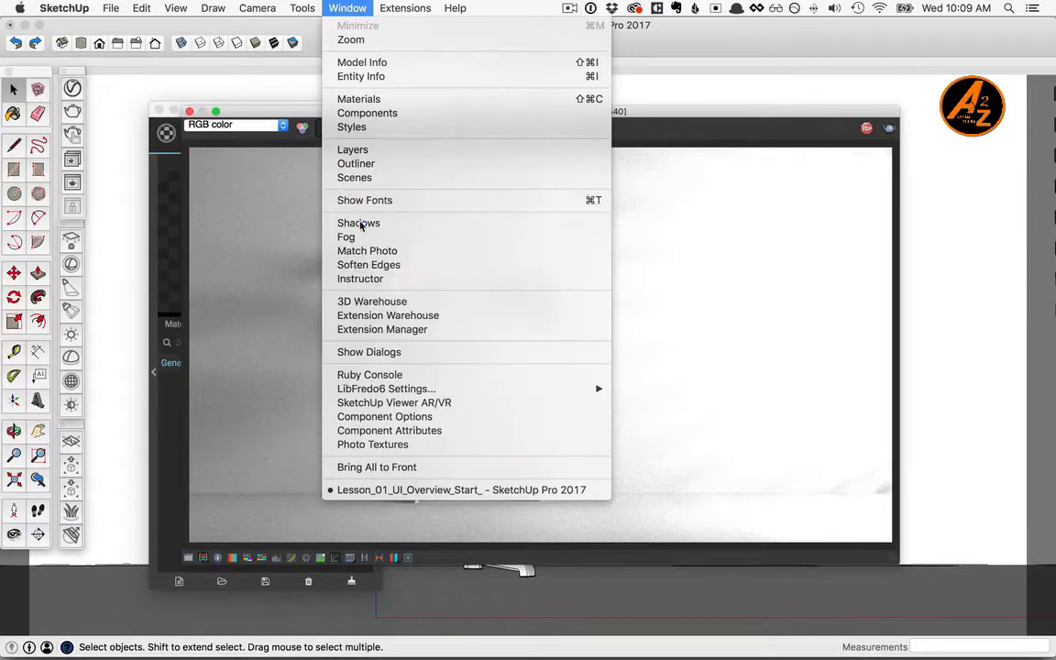
pyautogui.click(358, 164)
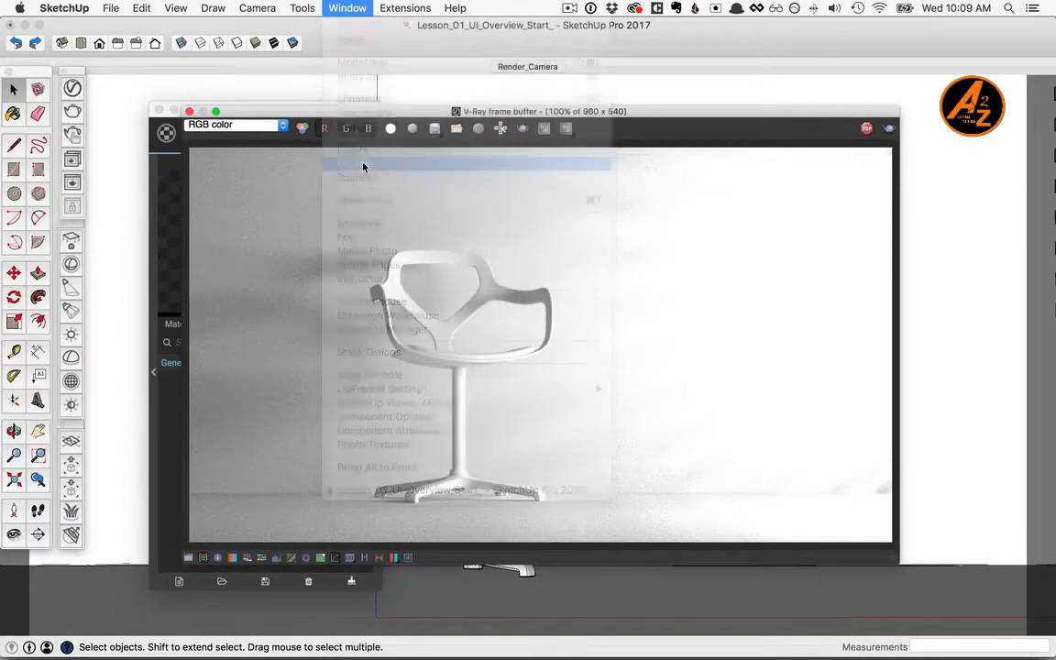
pyautogui.click(784, 205)
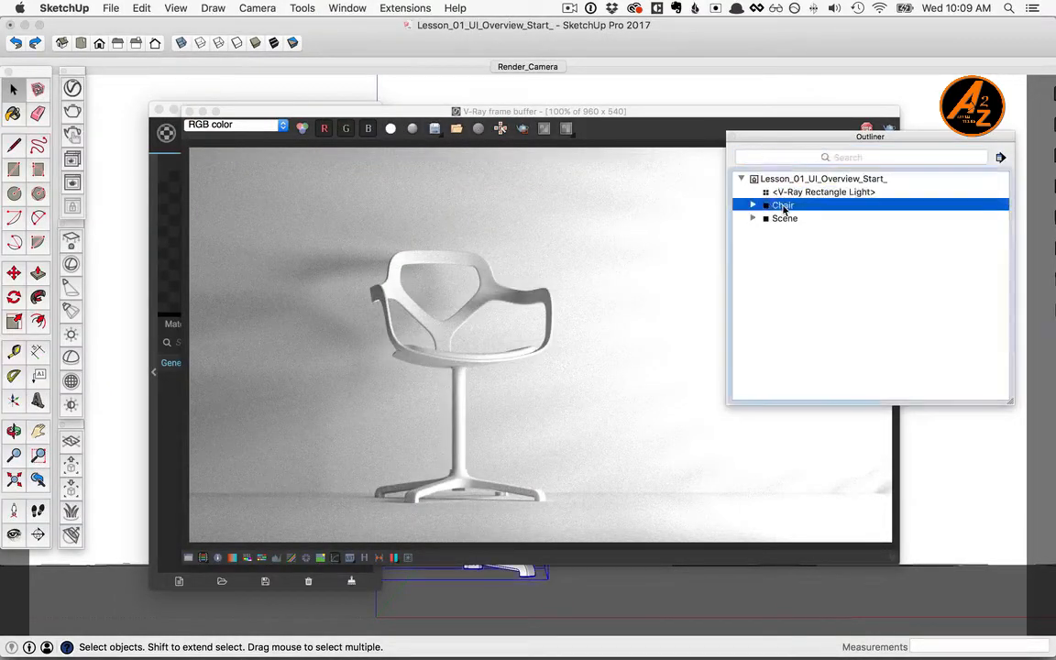
pyautogui.click(171, 403)
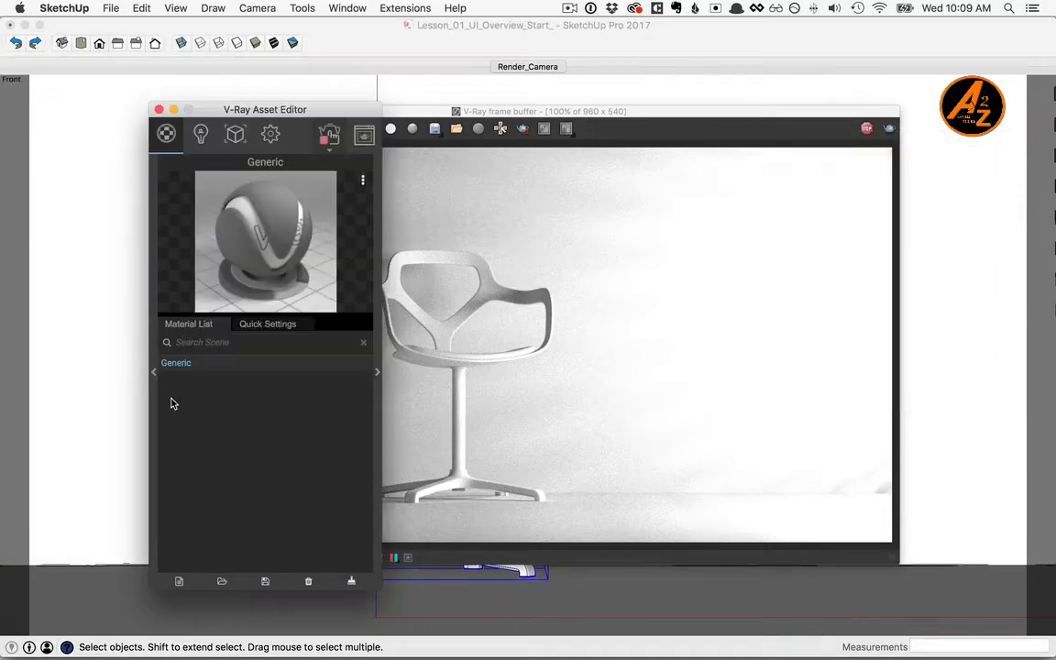
pyautogui.rightClick(188, 366)
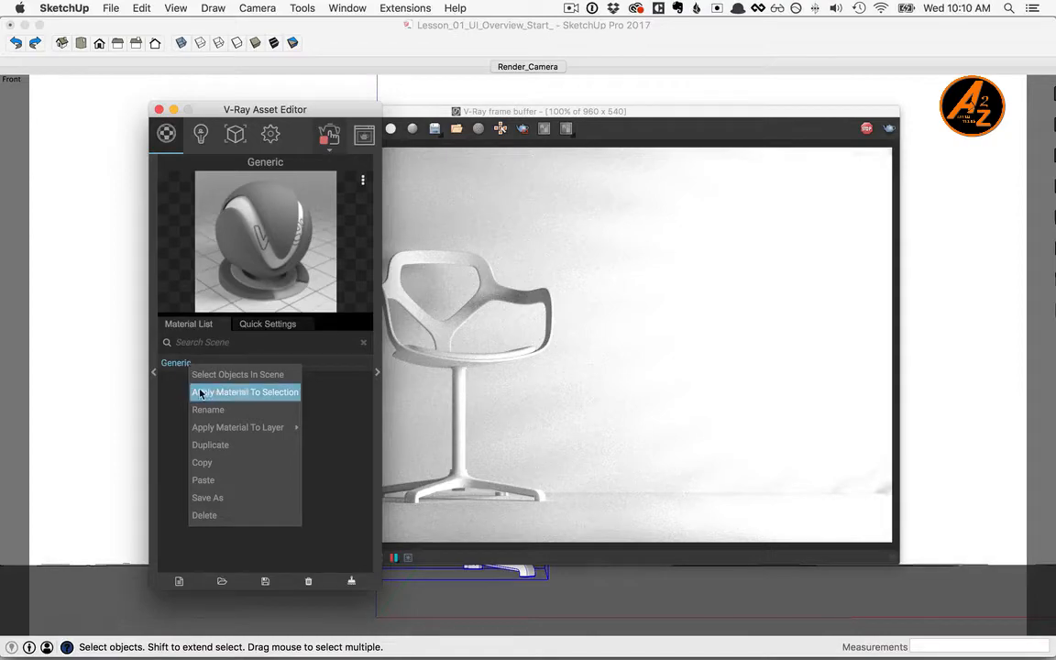
pyautogui.click(244, 395)
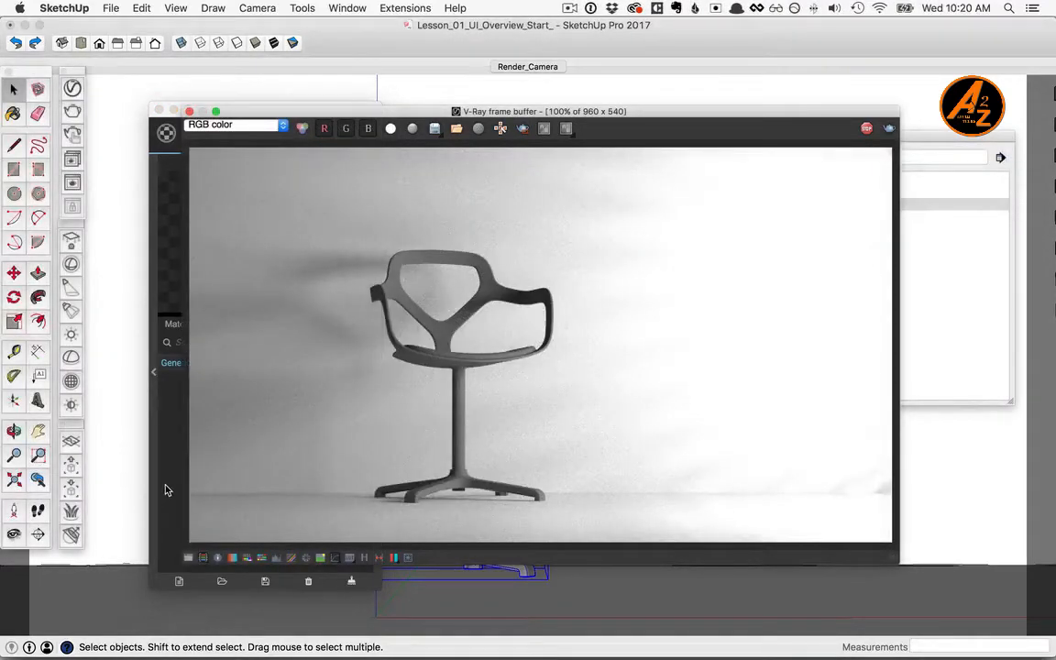
# Lighten the Generic material's diffuse color to a light grey in its quick settings, and return to the material list
pyautogui.click(165, 490)
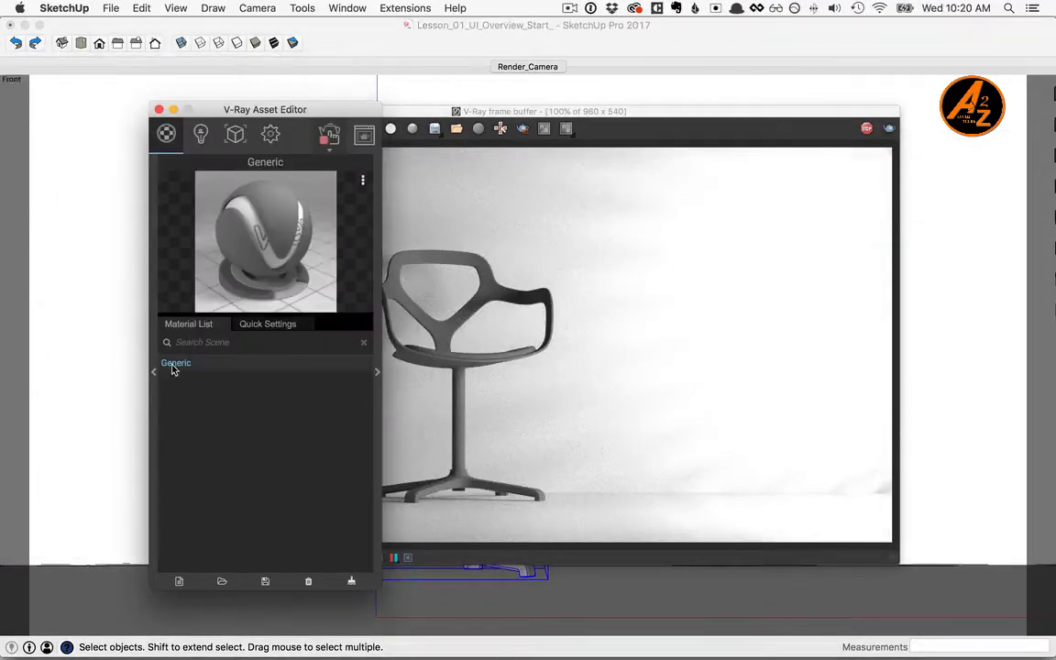
pyautogui.click(262, 326)
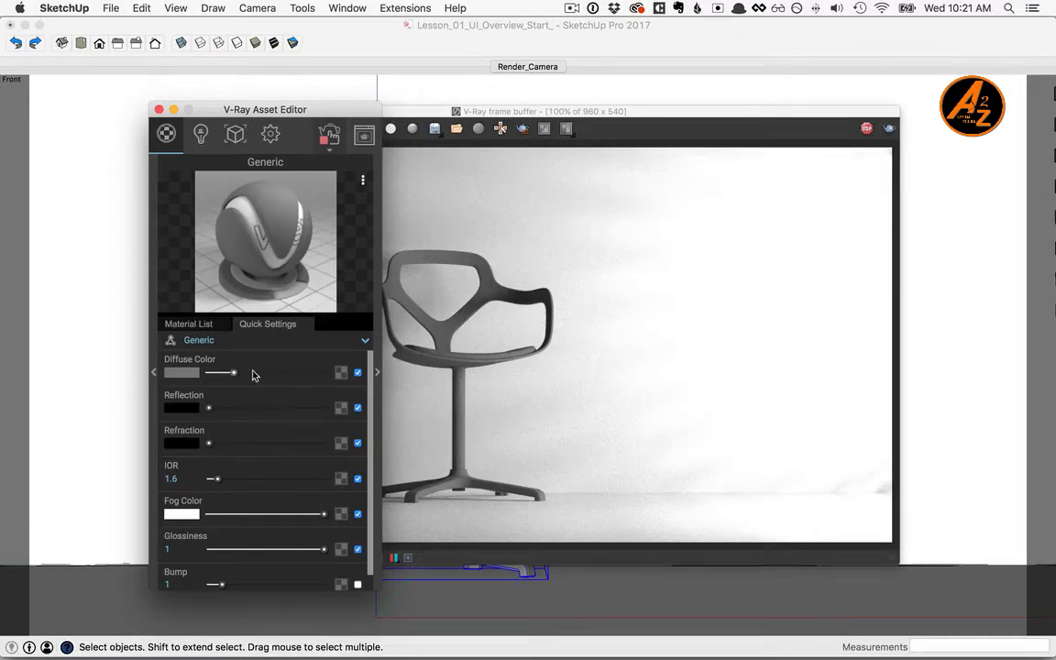
pyautogui.moveTo(233, 374); pyautogui.dragTo(280, 373)
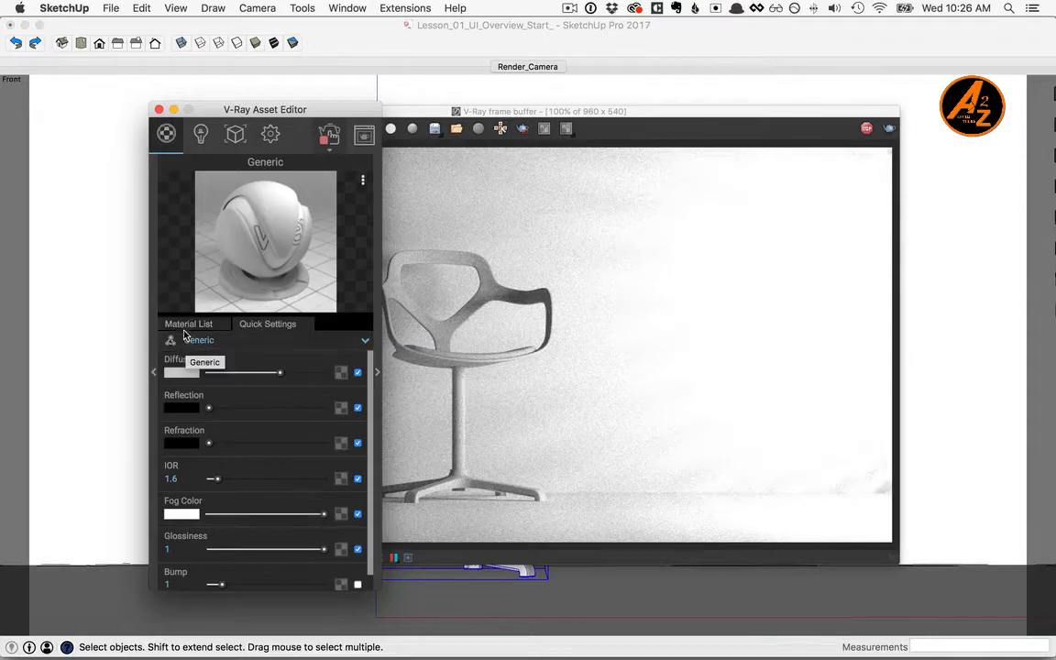
pyautogui.click(176, 325)
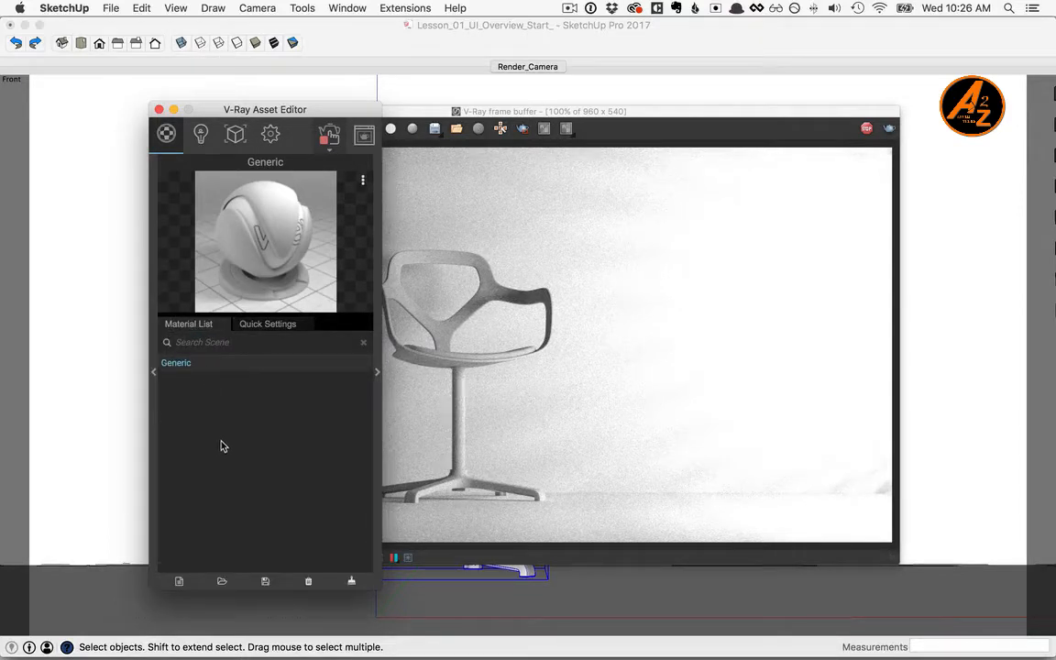
# Expand the V-Ray material library and browse the Carpaint, Ceramic & Porcelain and Concrete categories, reaching the end of the concrete materials
pyautogui.moveTo(287, 115); pyautogui.dragTo(470, 116)
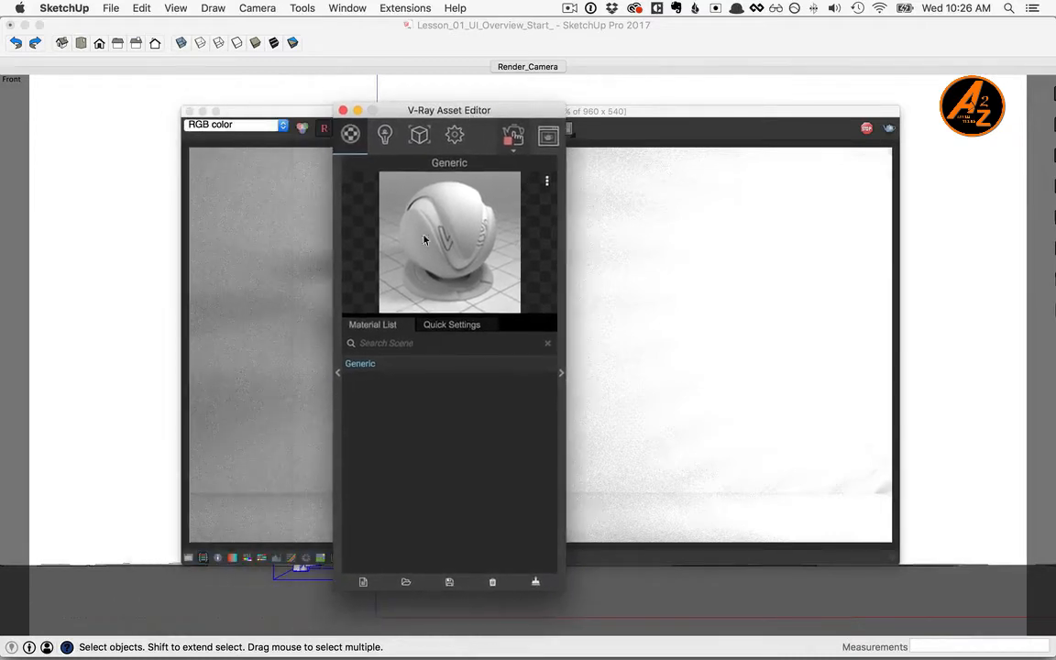
pyautogui.click(337, 375)
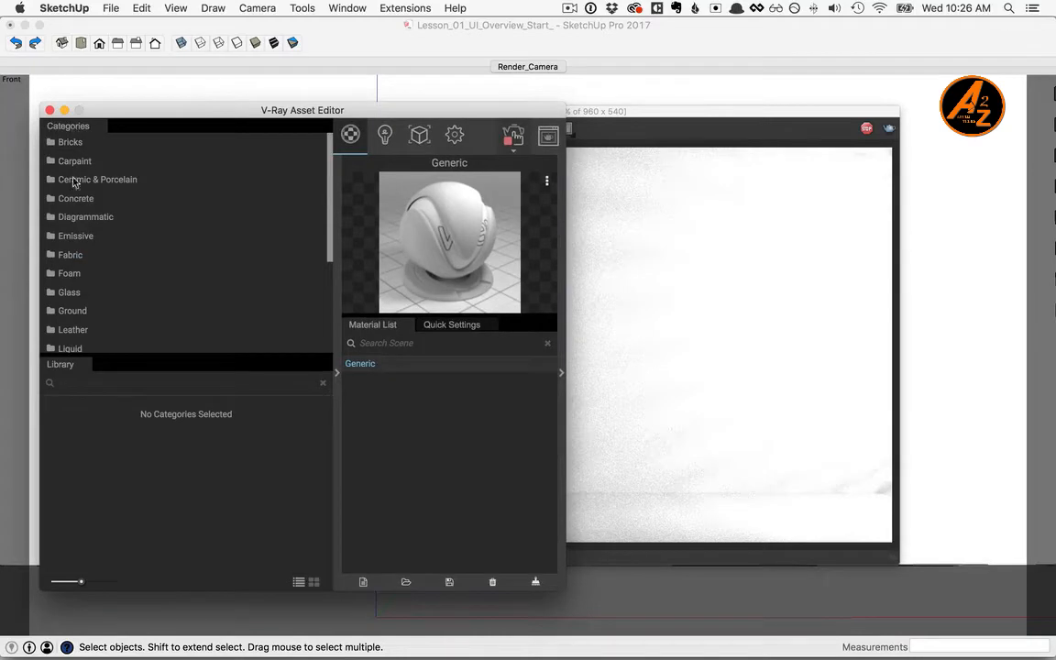
pyautogui.click(74, 161)
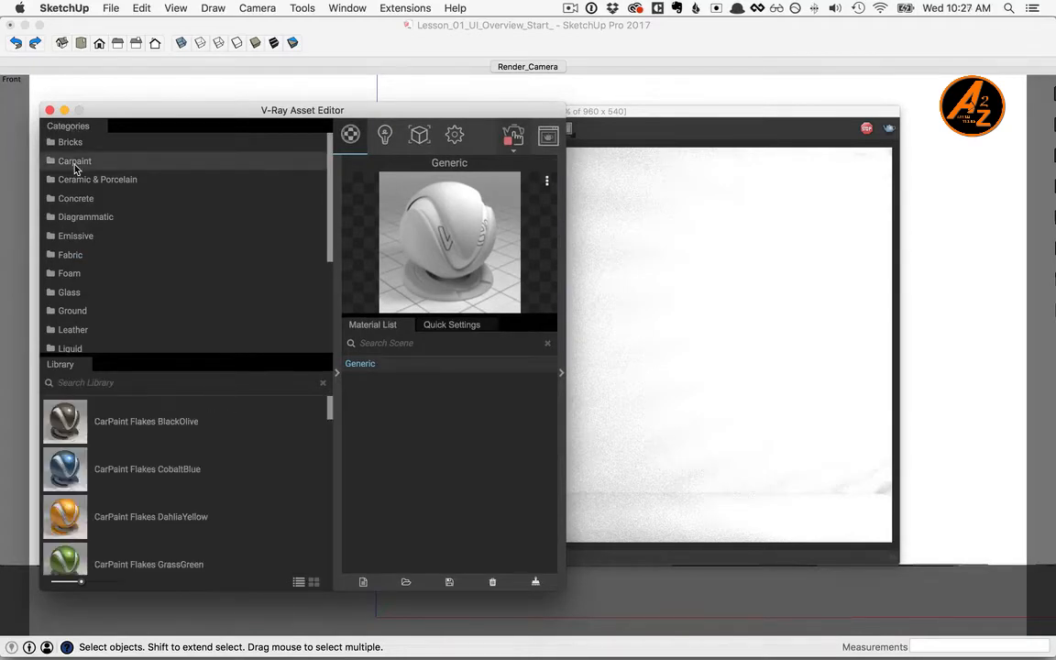
pyautogui.click(77, 184)
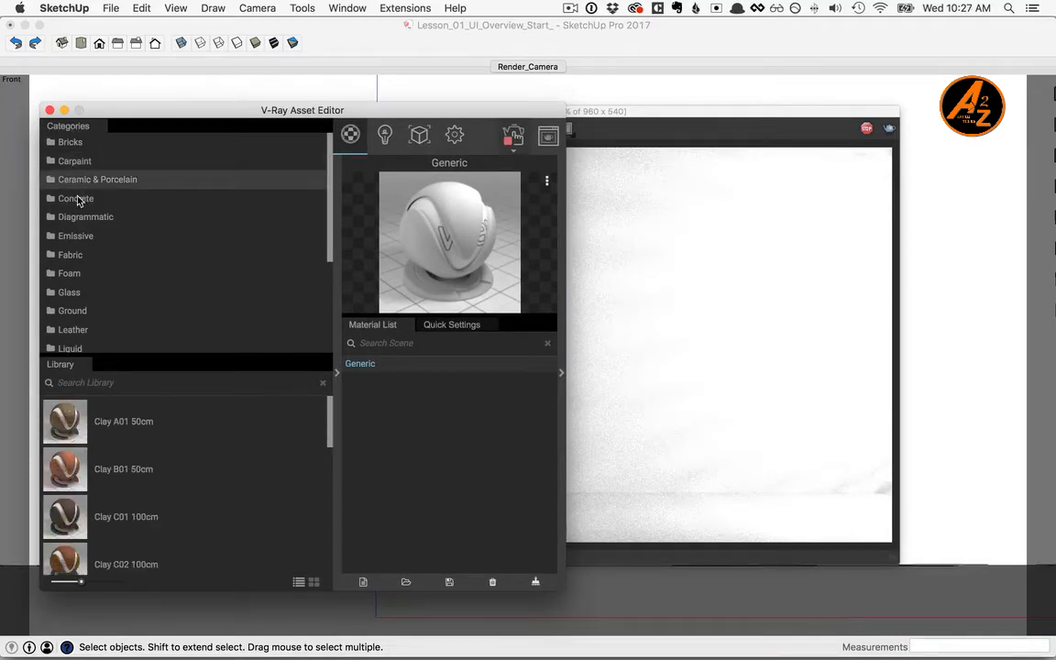
pyautogui.click(78, 200)
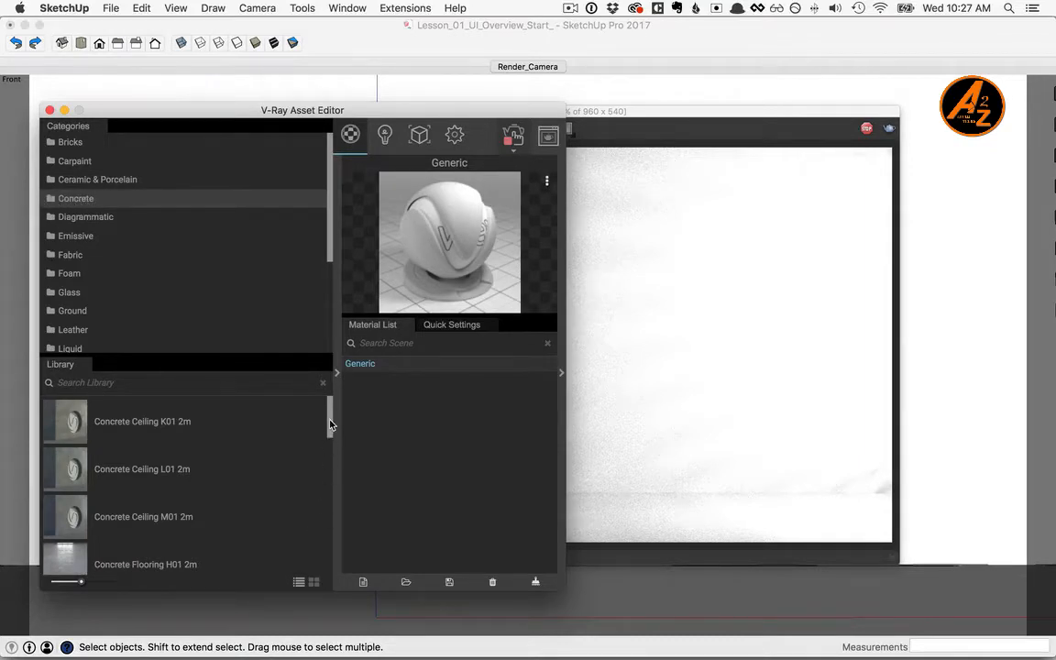
pyautogui.moveTo(331, 421); pyautogui.dragTo(269, 593)
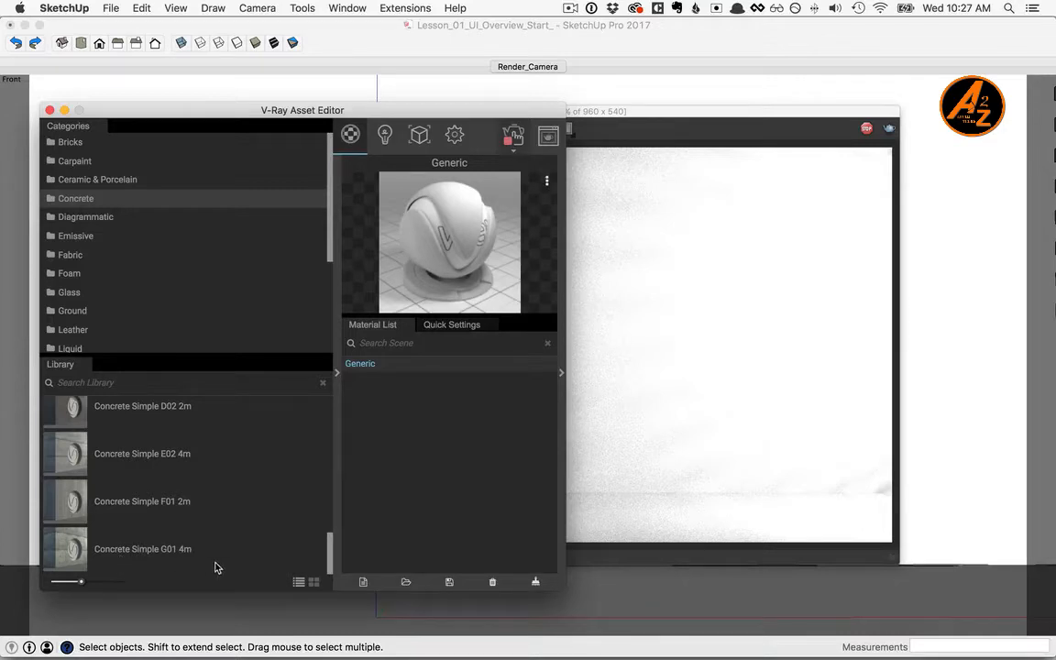
# Select the Wall group inside Scene, apply the library material Concrete Simple G01 4m to it, and check the render in the frame buffer
pyautogui.click(578, 44)
pyautogui.click(919, 161)
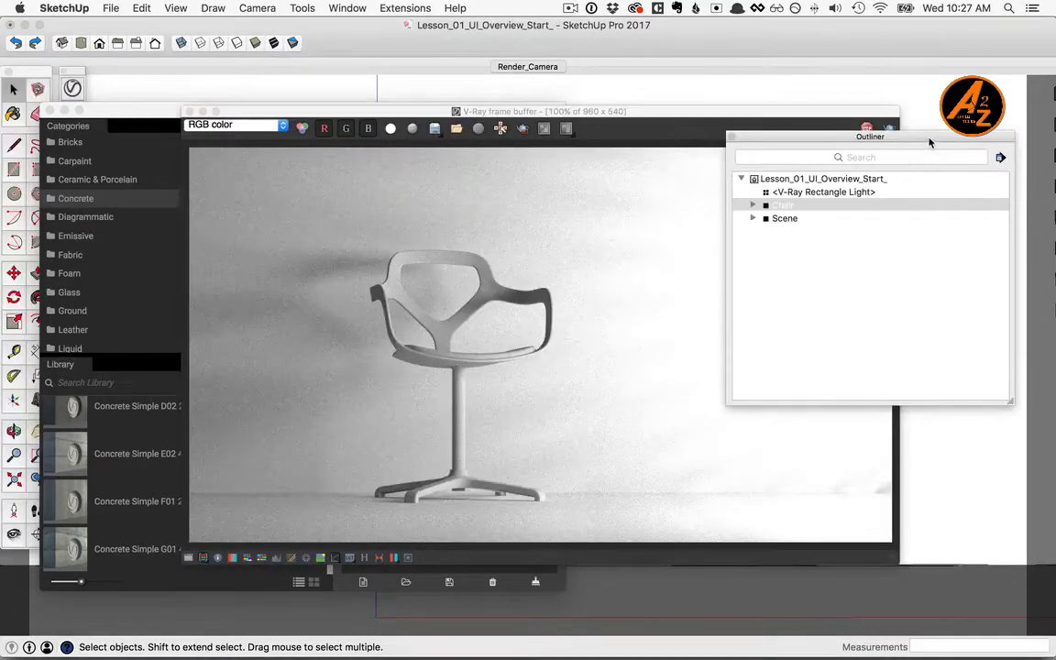
pyautogui.click(753, 218)
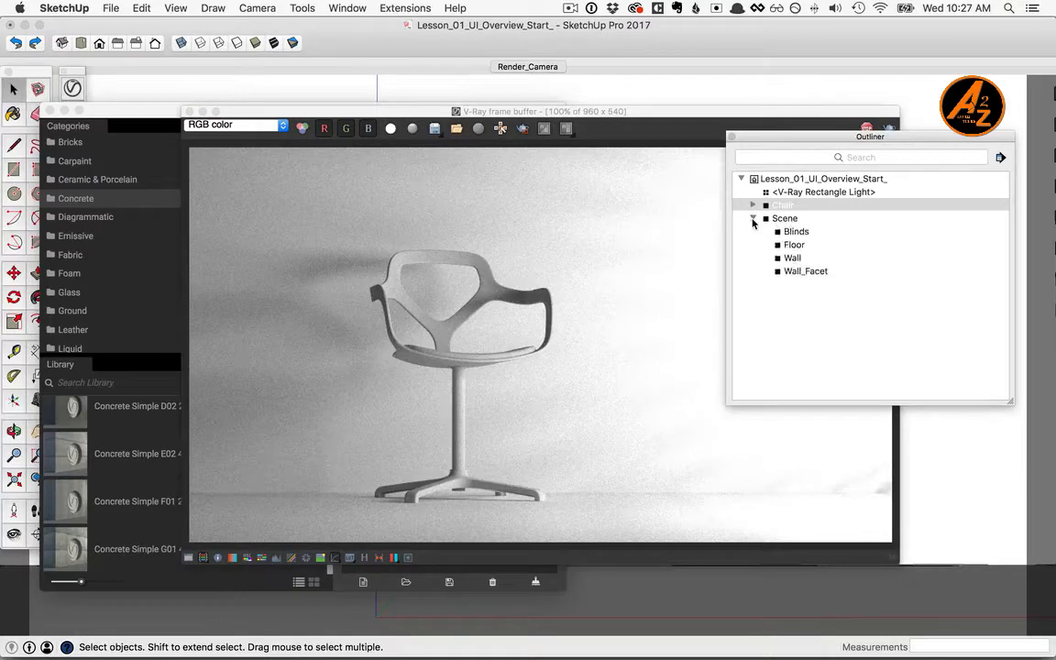
pyautogui.click(794, 259)
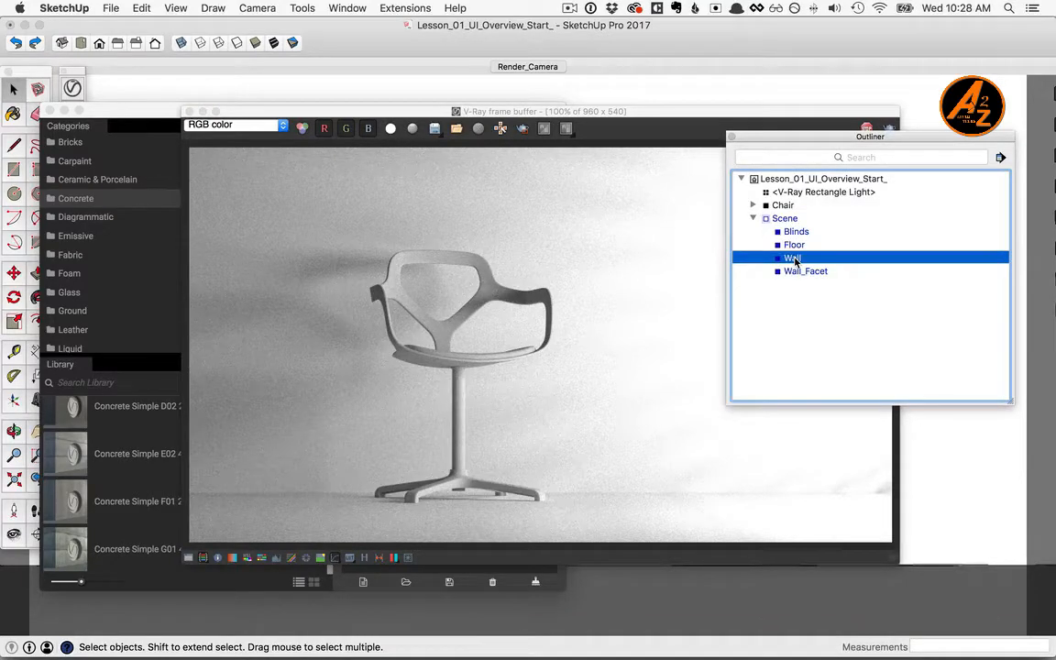
pyautogui.click(147, 110)
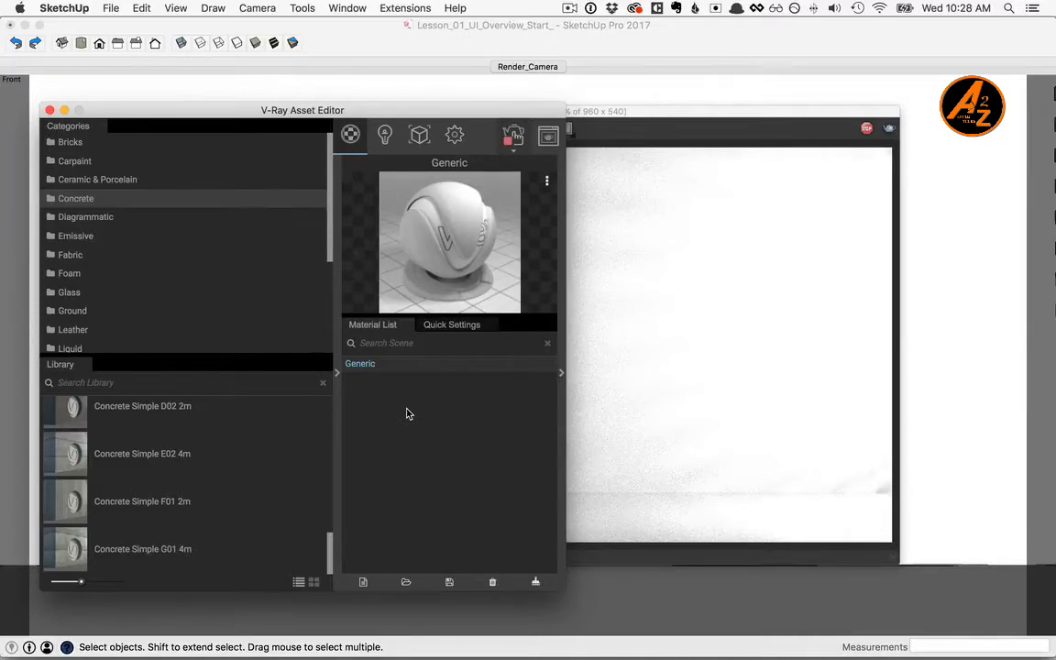
pyautogui.moveTo(73, 548); pyautogui.dragTo(389, 372)
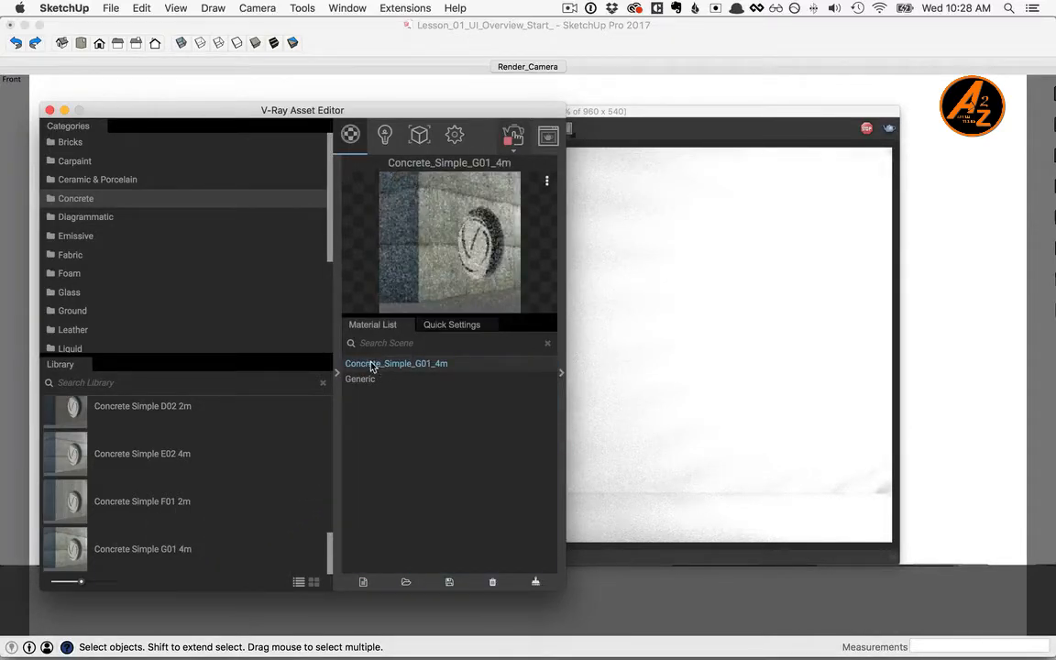
pyautogui.rightClick(376, 367)
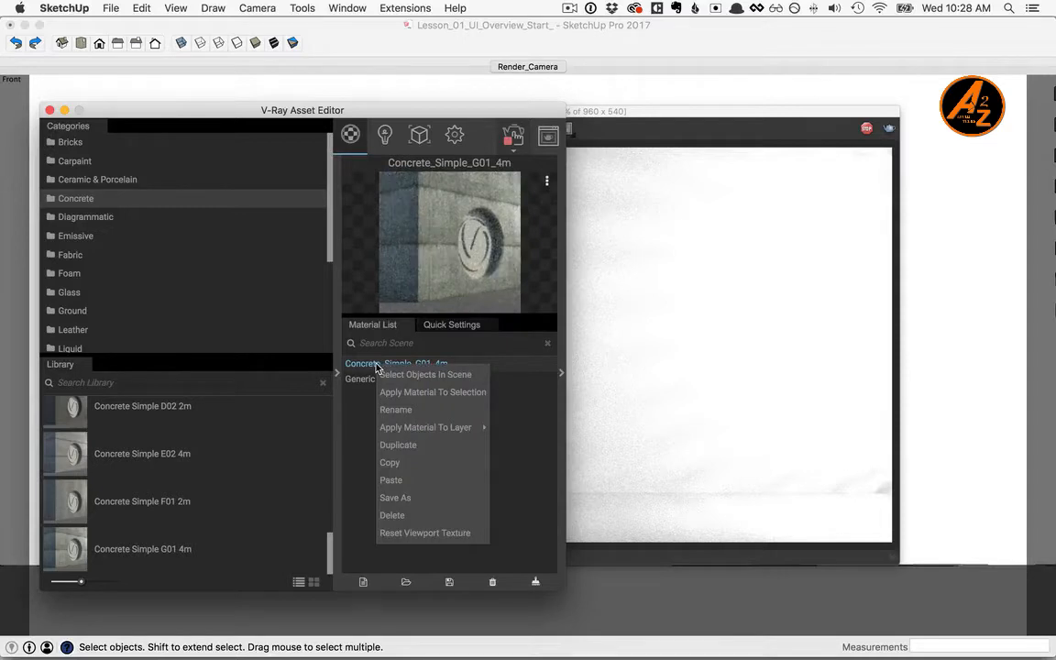
pyautogui.click(440, 400)
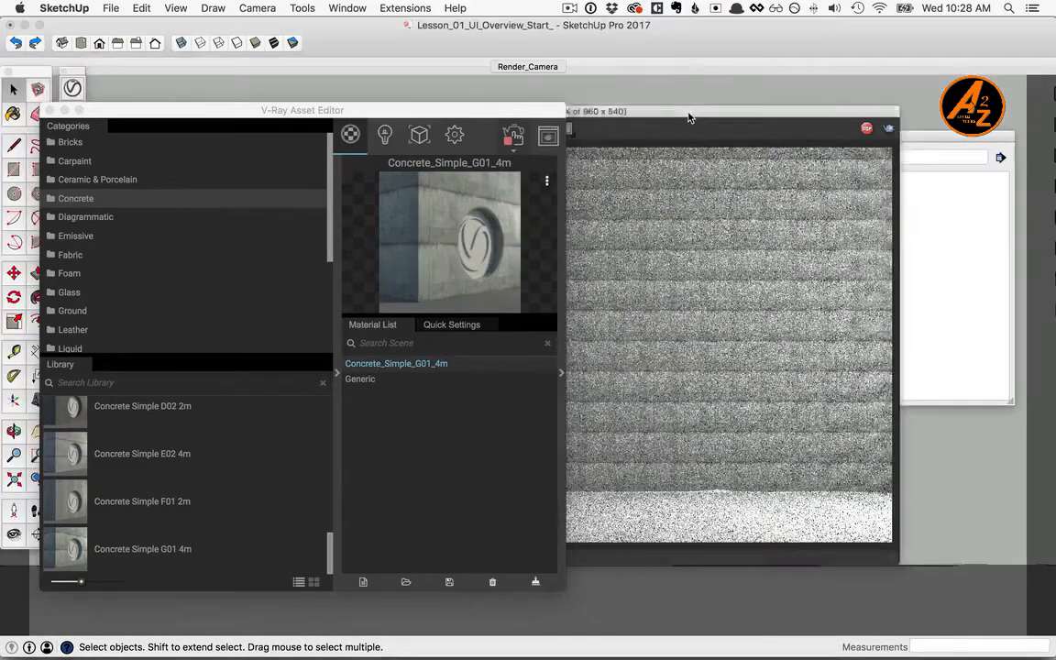
pyautogui.click(690, 117)
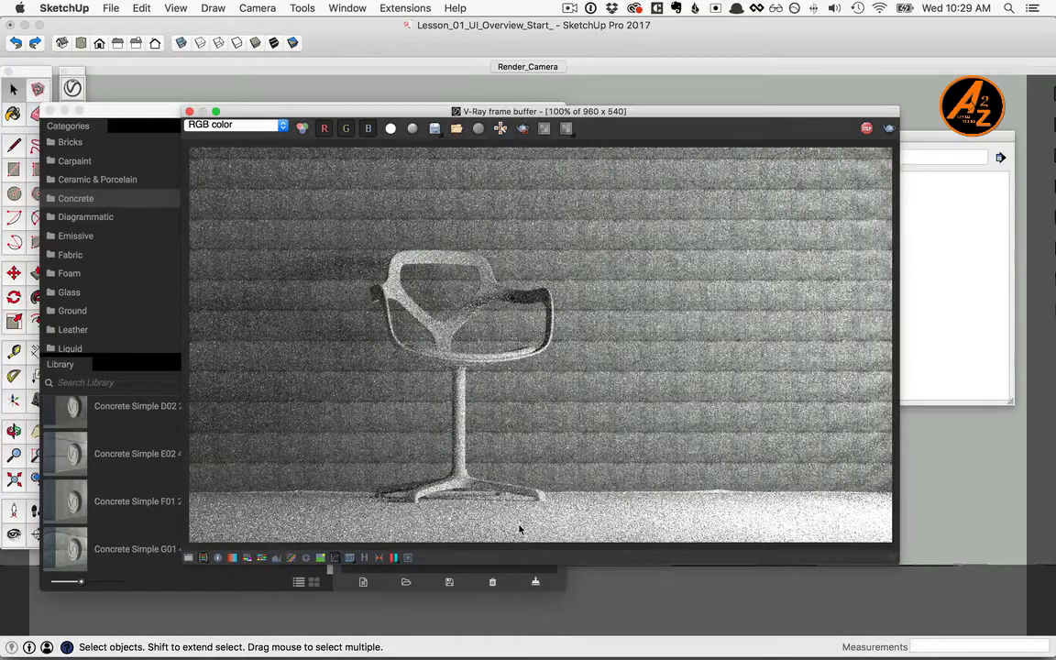
# Open the Concrete_Simple_G01_4m material from the colors in the model for editing
pyautogui.click(157, 581)
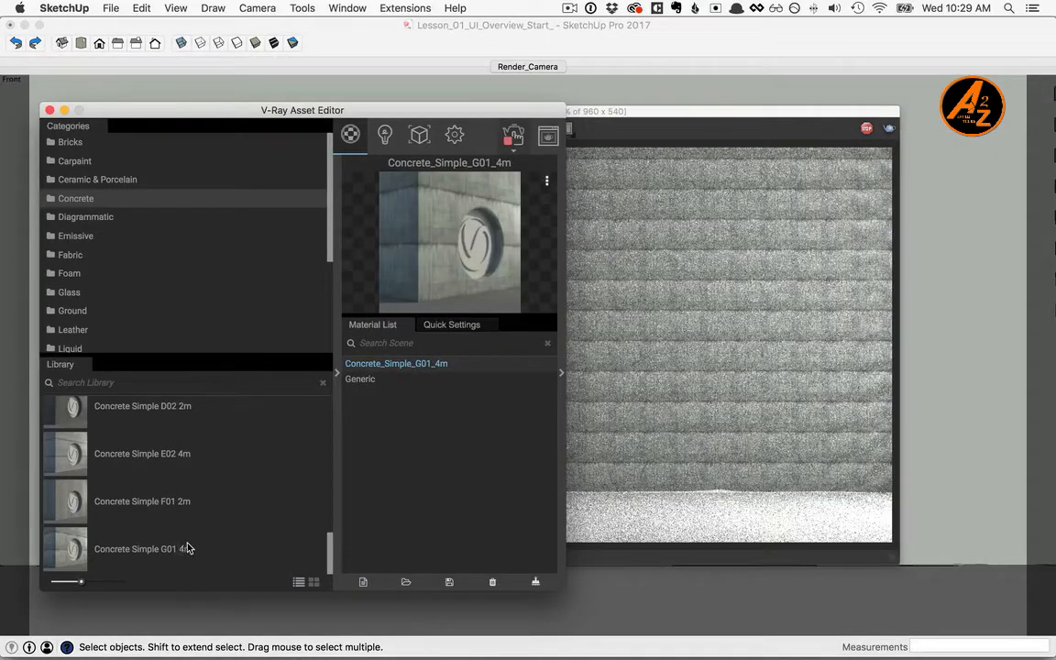
pyautogui.click(456, 41)
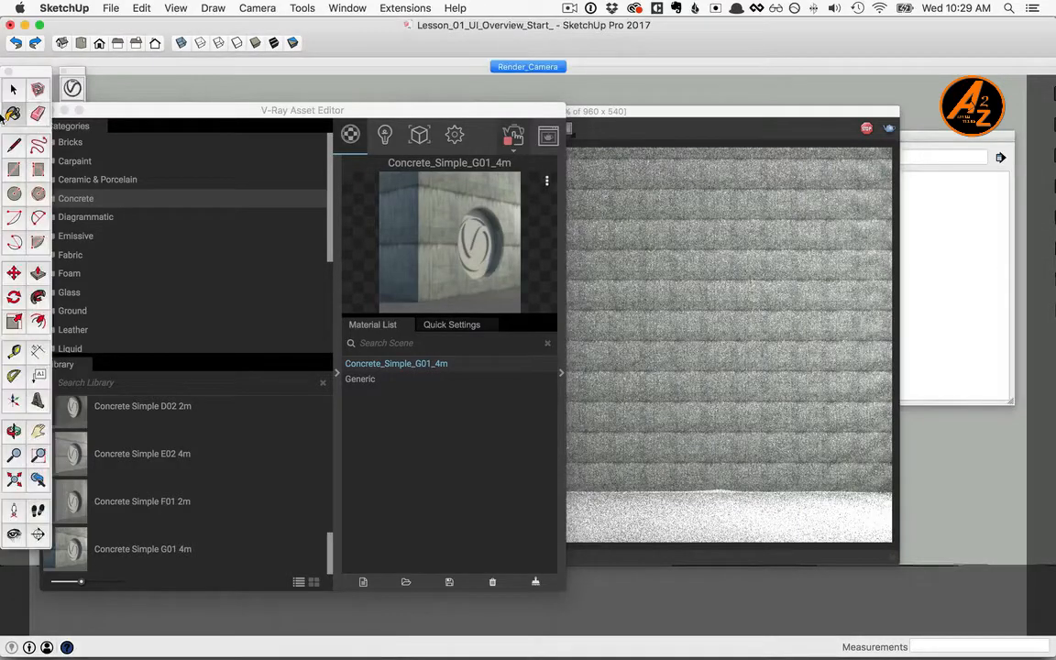
pyautogui.click(13, 114)
pyautogui.moveTo(888, 106)
pyautogui.mouseDown()
pyautogui.moveTo(825, 72)
pyautogui.moveTo(805, 85)
pyautogui.mouseUp()
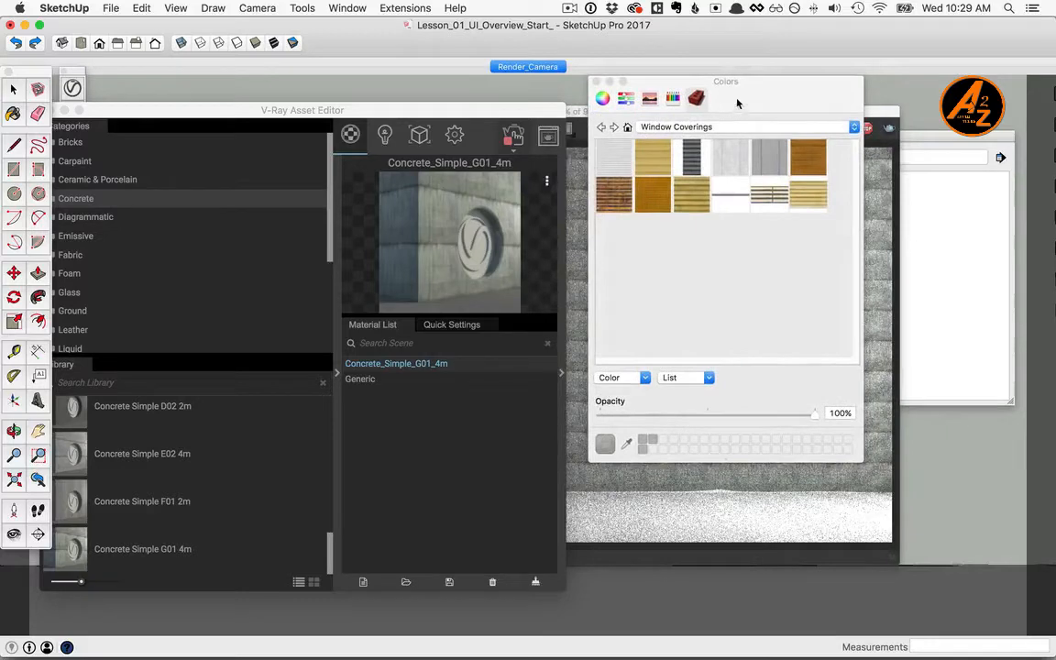
pyautogui.click(628, 127)
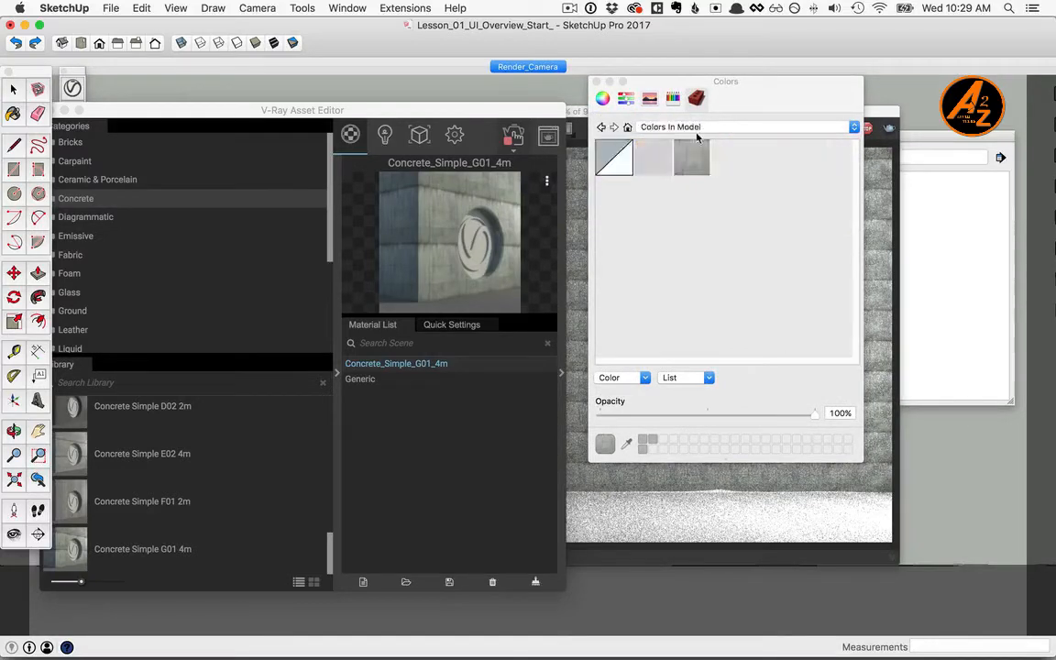
pyautogui.click(694, 161)
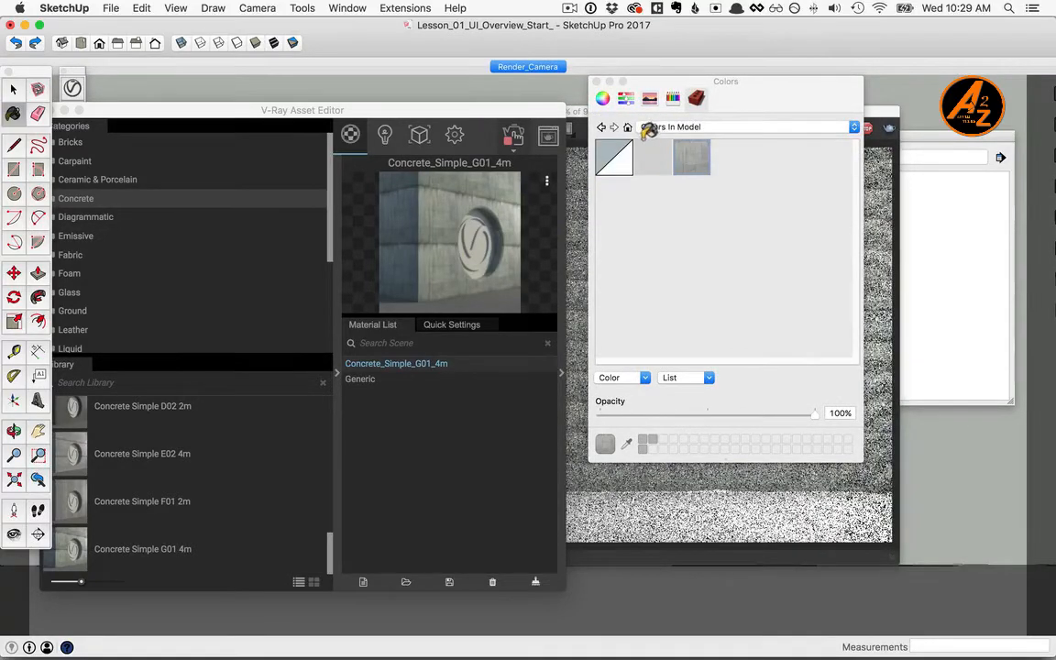
pyautogui.doubleClick(693, 156)
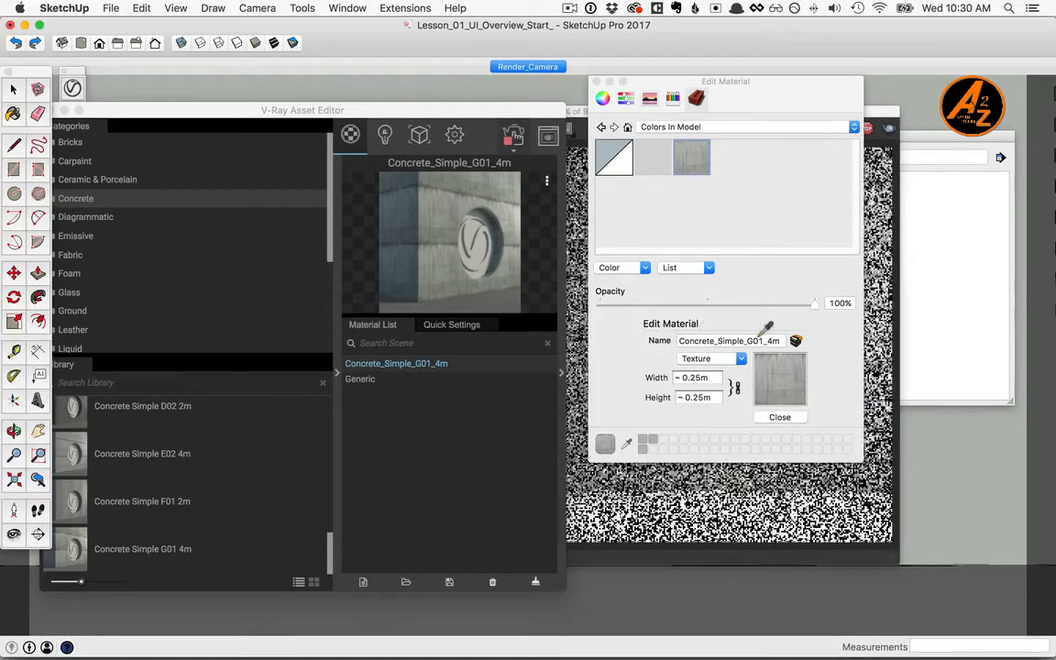
# Set the concrete wall texture's size to 4 m by 4 m, close the material editor and view the render
pyautogui.click(698, 377)
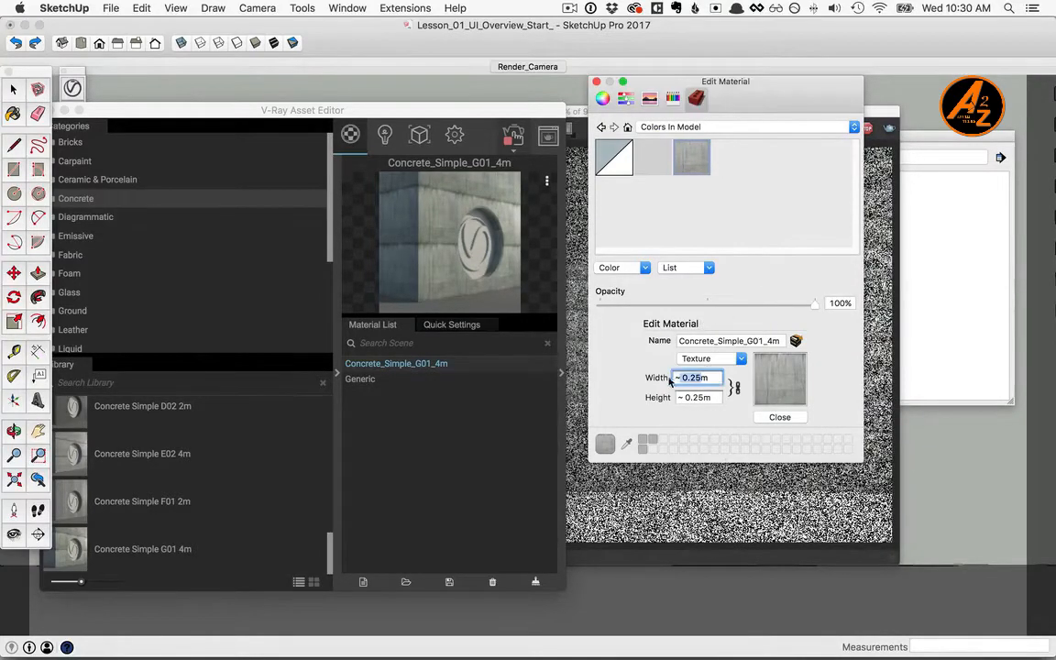
pyautogui.write('4m')
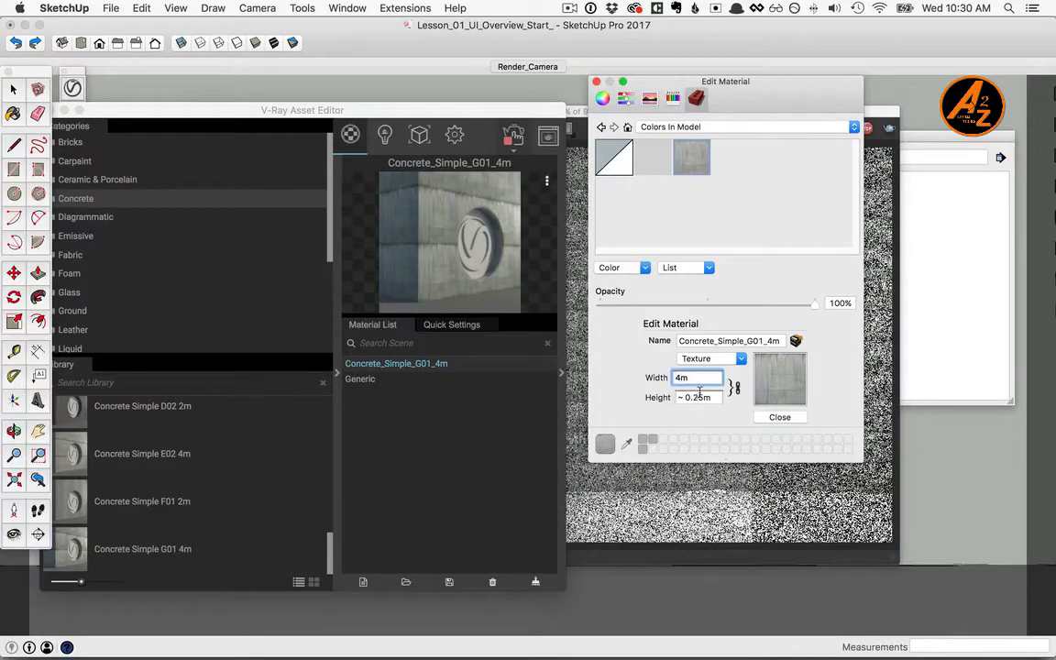
pyautogui.press('Return')
pyautogui.click(699, 399)
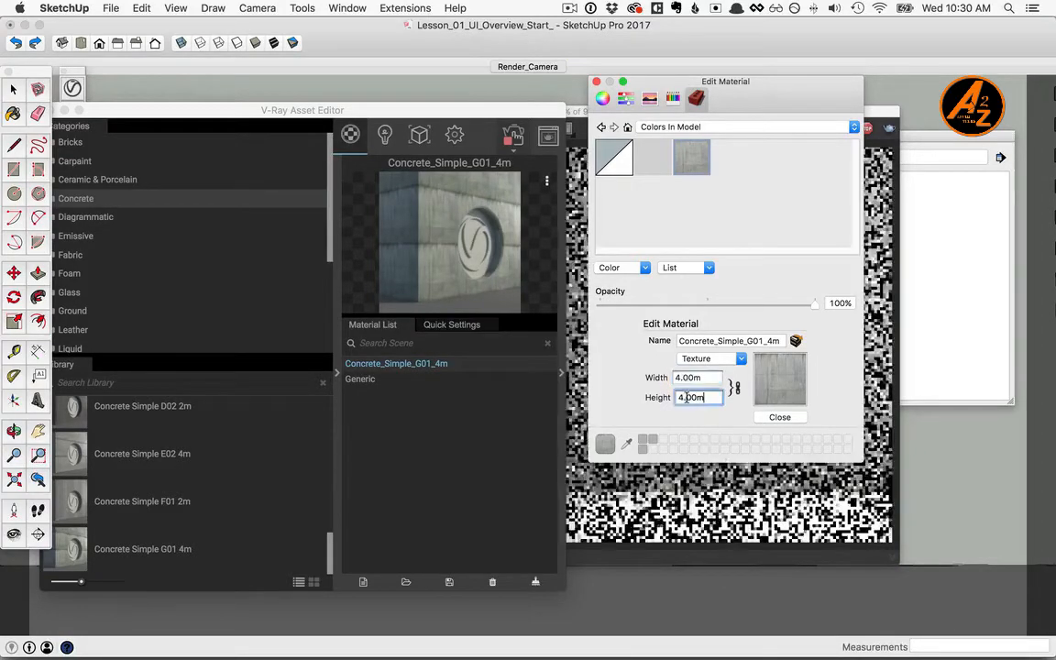
pyautogui.click(780, 417)
pyautogui.click(596, 81)
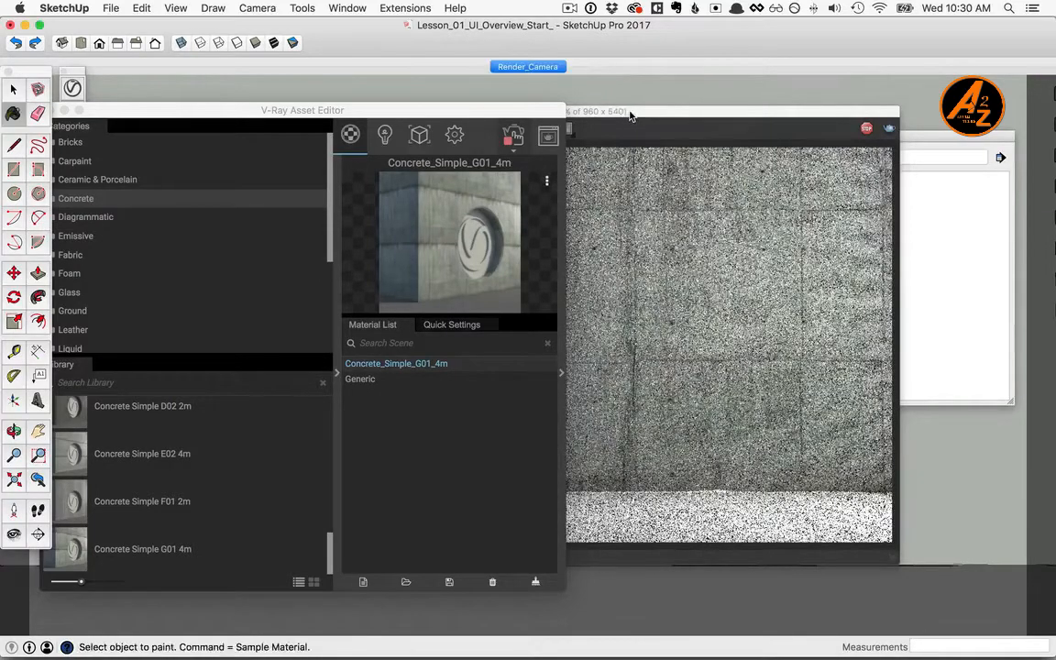
pyautogui.click(631, 116)
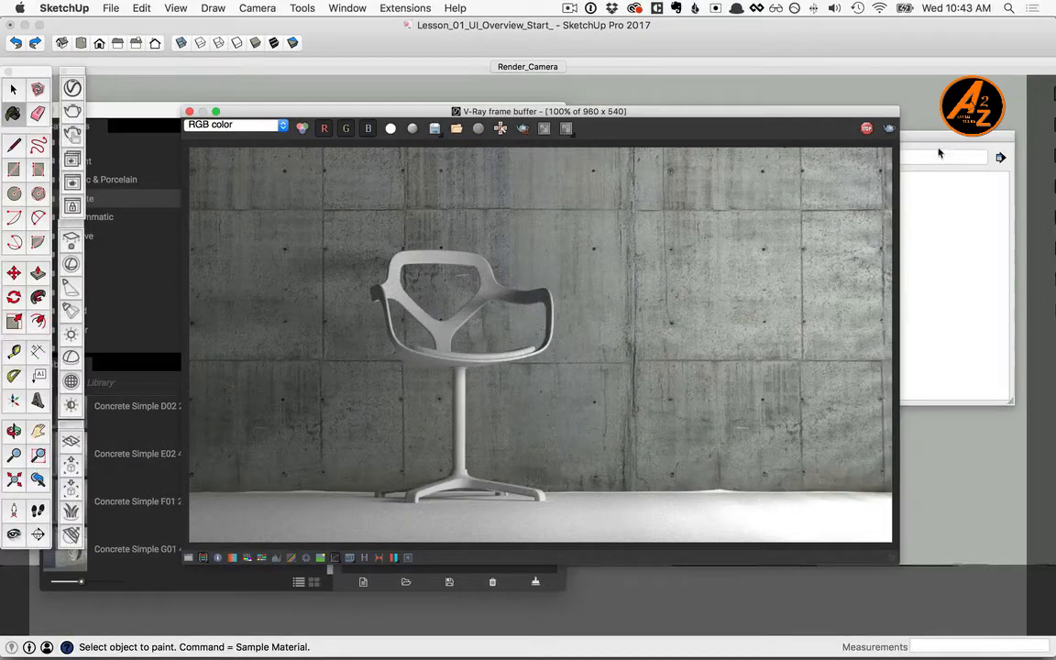
# Select the Floor group inside Scene, apply the library material Concrete Flooring H01 2m to it, and view the render
pyautogui.click(902, 154)
pyautogui.click(753, 218)
pyautogui.click(762, 256)
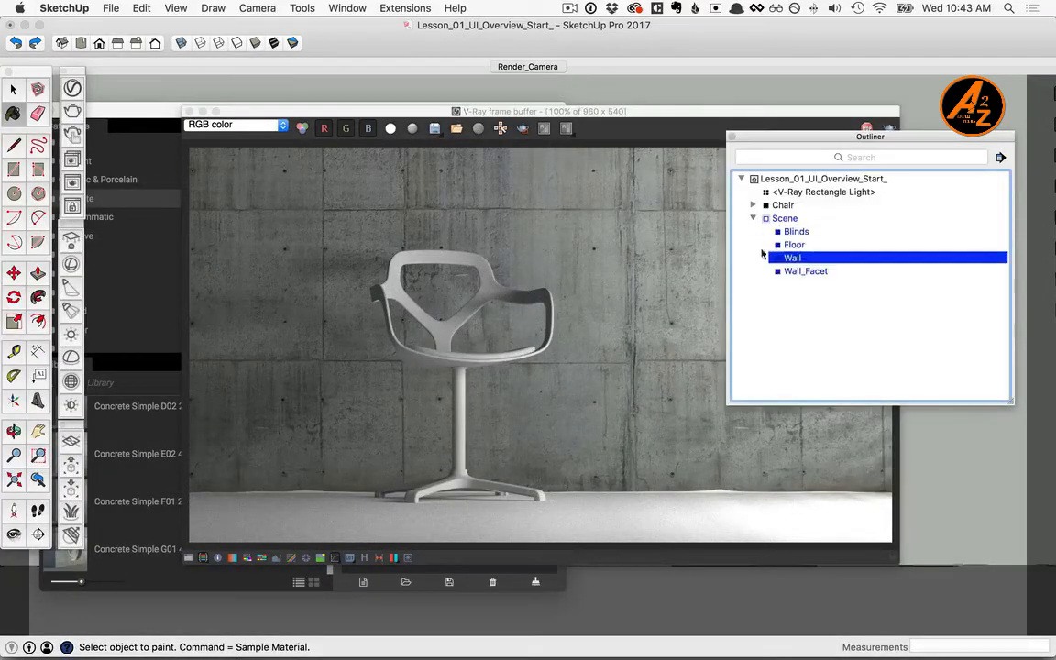
pyautogui.click(794, 244)
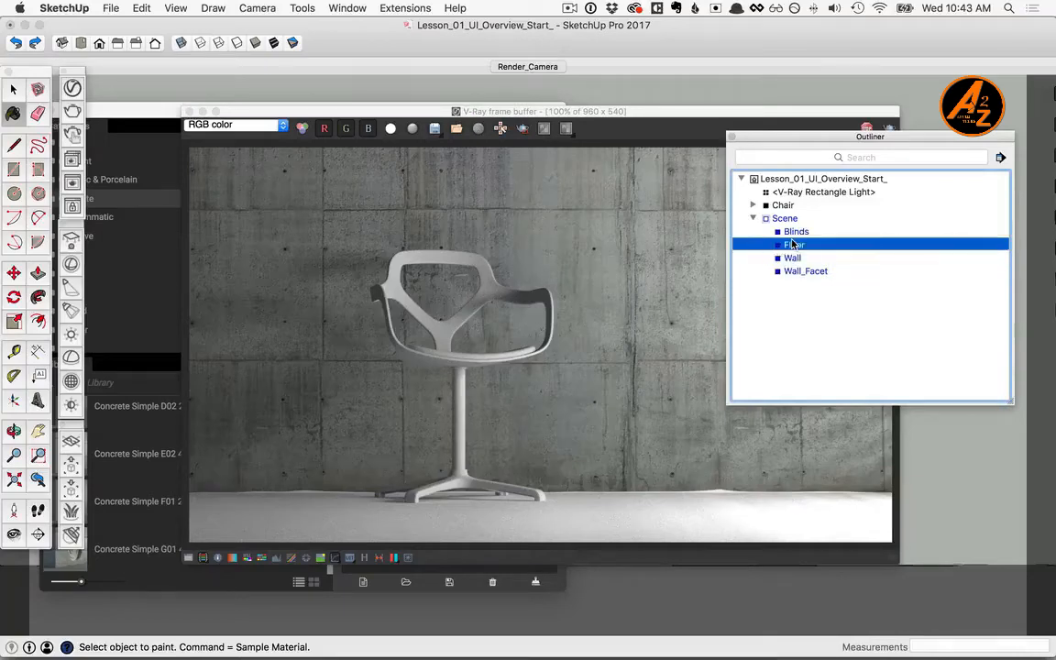
pyautogui.click(147, 104)
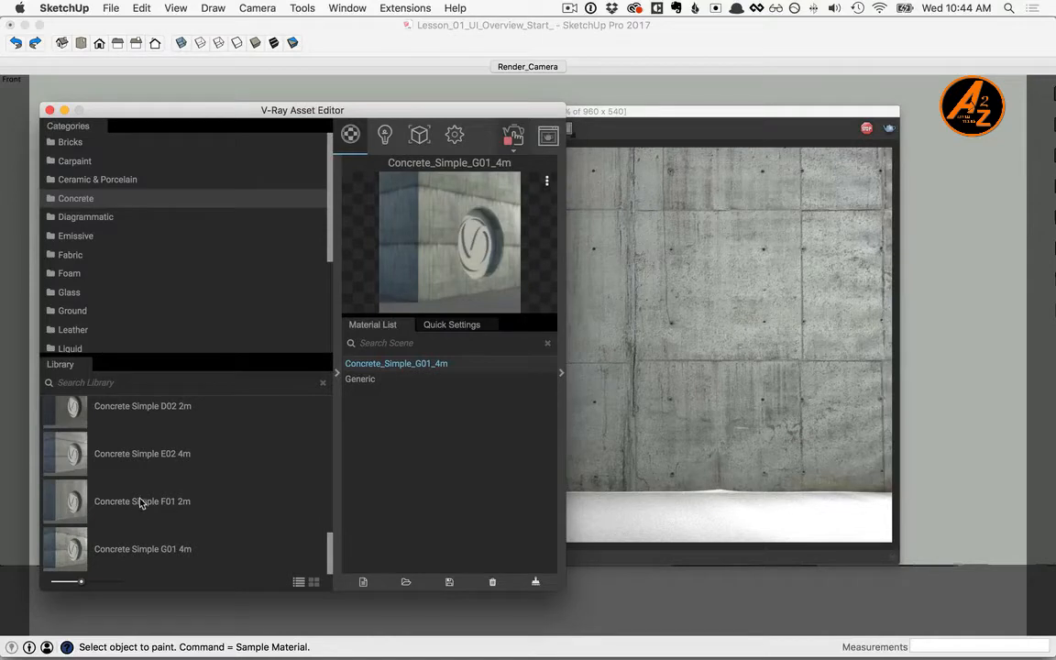
pyautogui.scroll(10, 138, 503)
pyautogui.moveTo(333, 479); pyautogui.dragTo(335, 440)
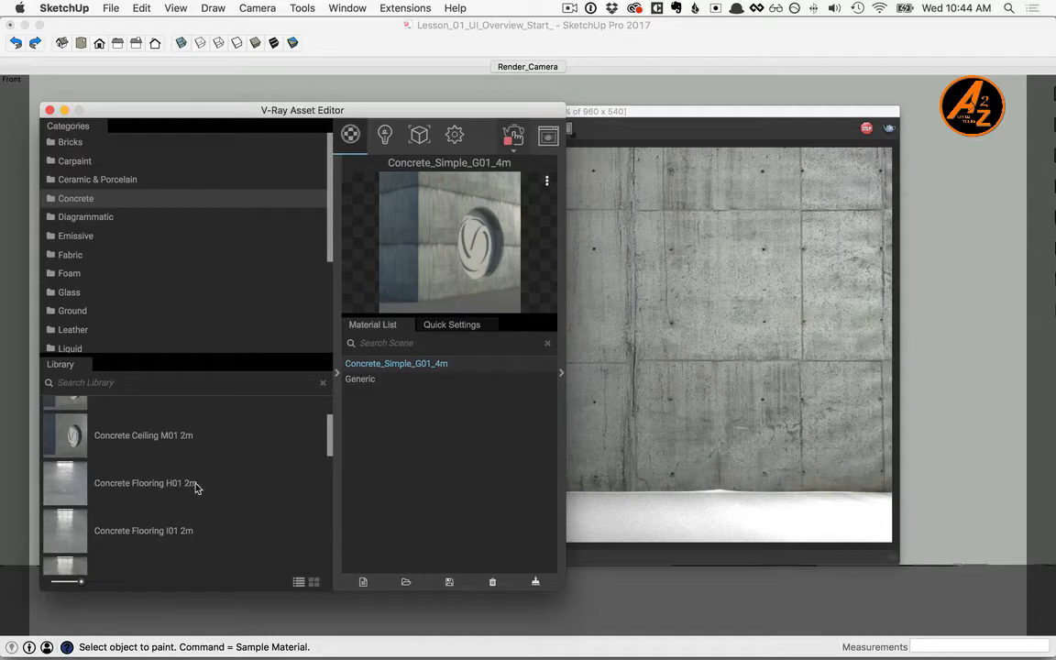
pyautogui.moveTo(118, 488); pyautogui.dragTo(428, 447)
pyautogui.rightClick(400, 365)
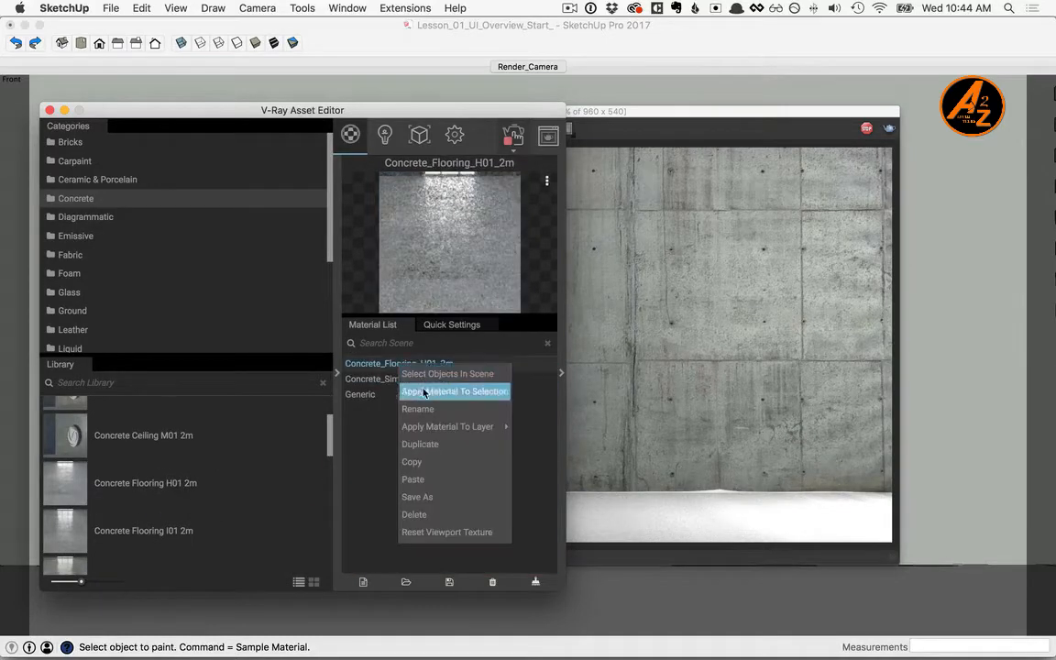
pyautogui.click(429, 393)
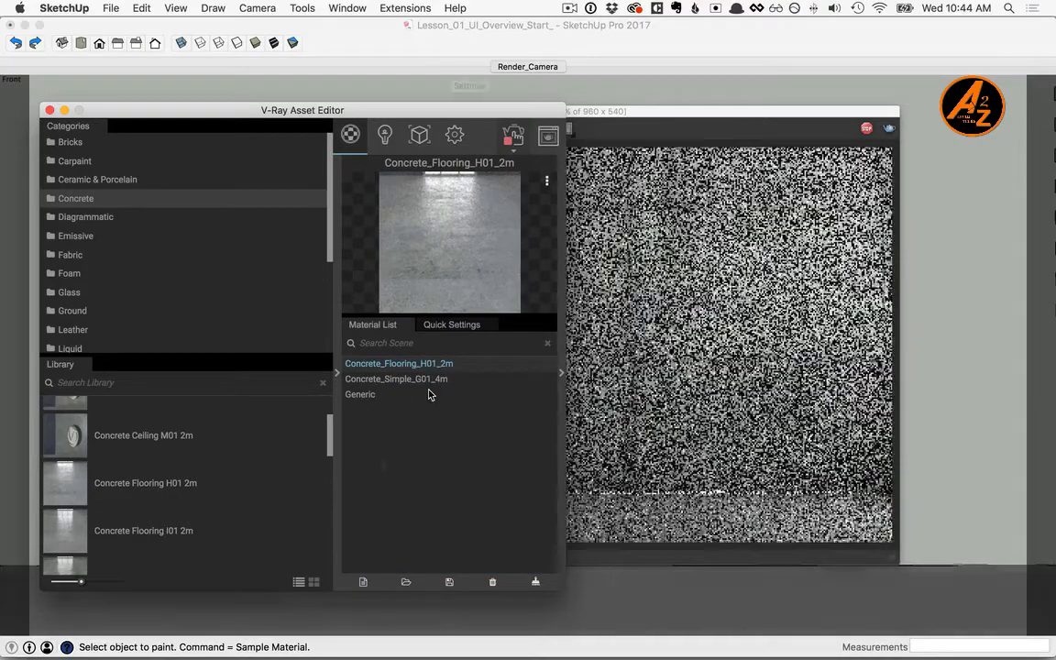
pyautogui.click(312, 55)
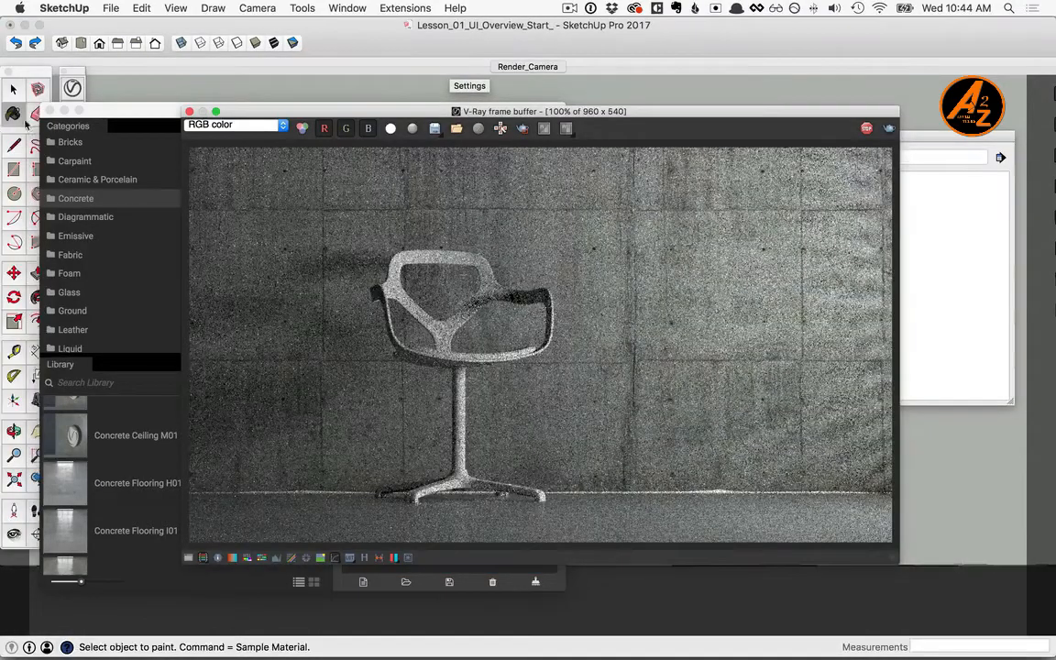
# Set the texture width of the Concrete_Flooring_H01_2m material to 2 m
pyautogui.click(13, 114)
pyautogui.doubleClick(724, 158)
pyautogui.click(678, 378)
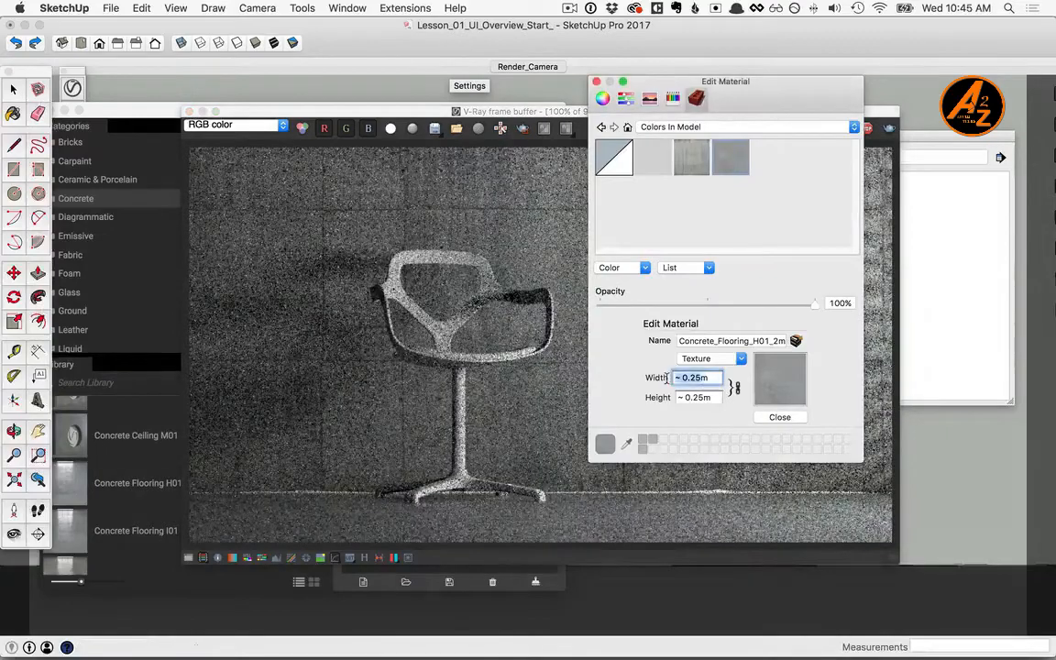
pyautogui.write('2m')
pyautogui.press('Tab')
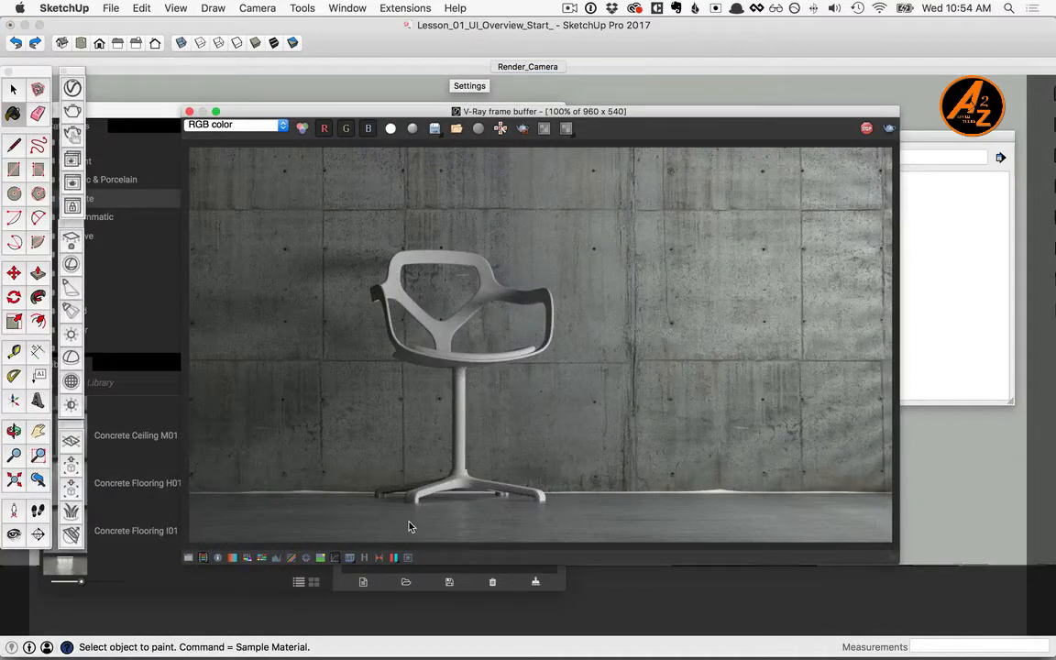
# Collapse the material library and raise the V-Ray Rectangle Light's intensity to brighten the scene
pyautogui.click(144, 117)
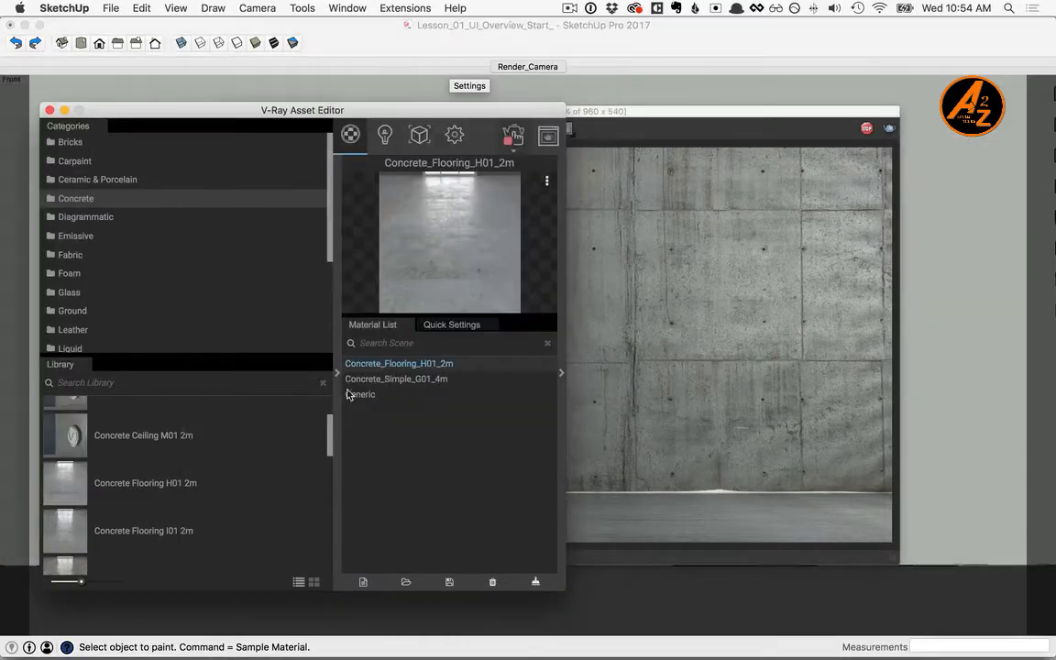
pyautogui.click(338, 372)
pyautogui.click(386, 135)
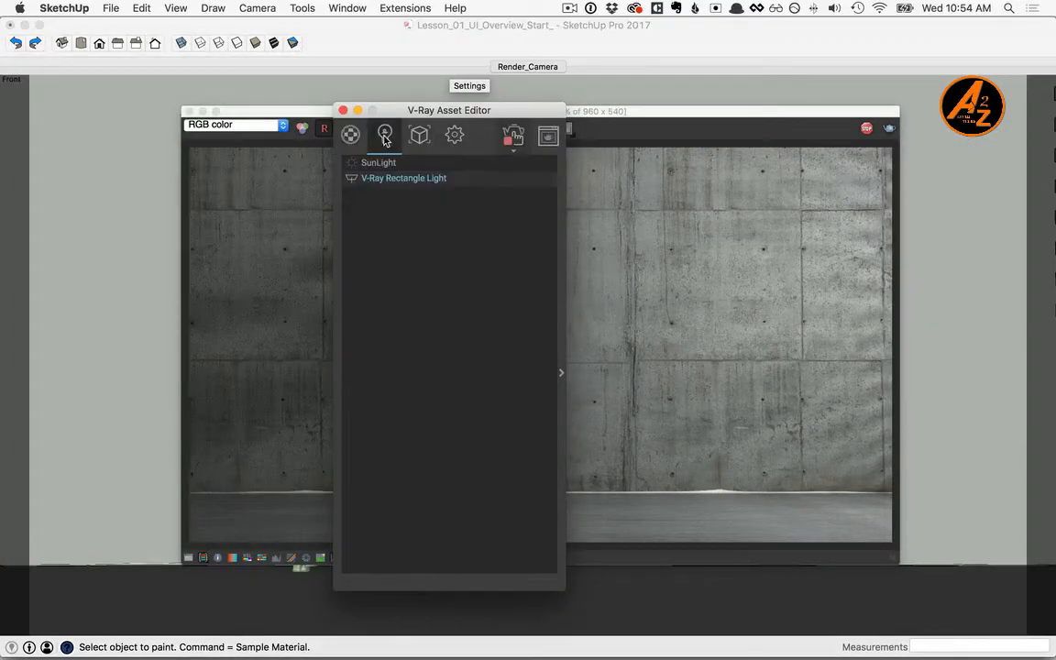
pyautogui.click(562, 373)
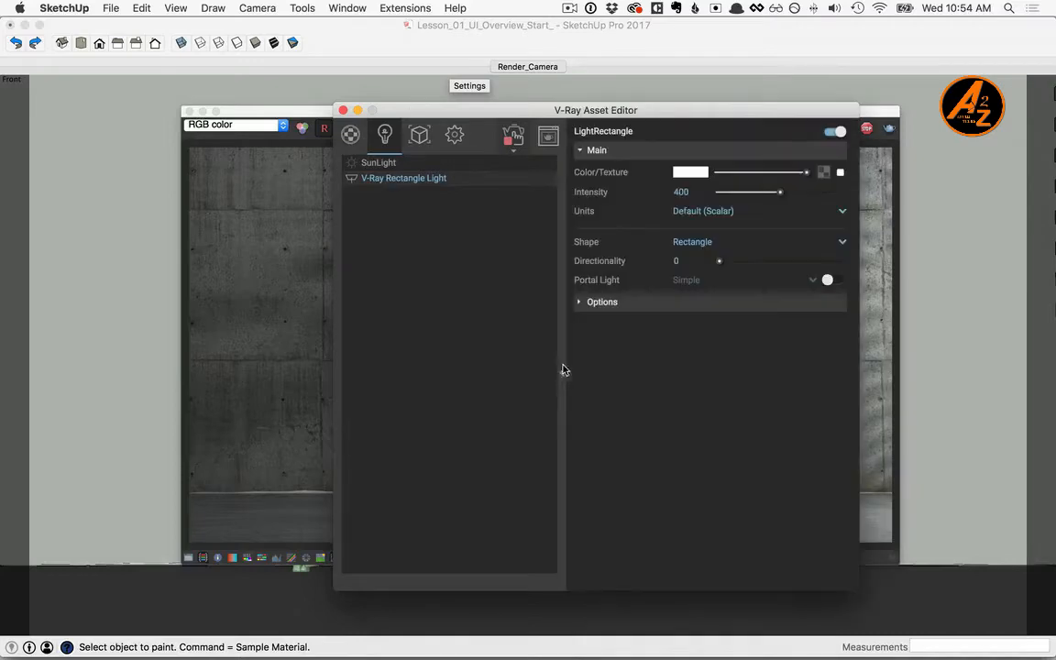
pyautogui.doubleClick(679, 191)
pyautogui.write('8')
pyautogui.press('Return')
pyautogui.click(310, 113)
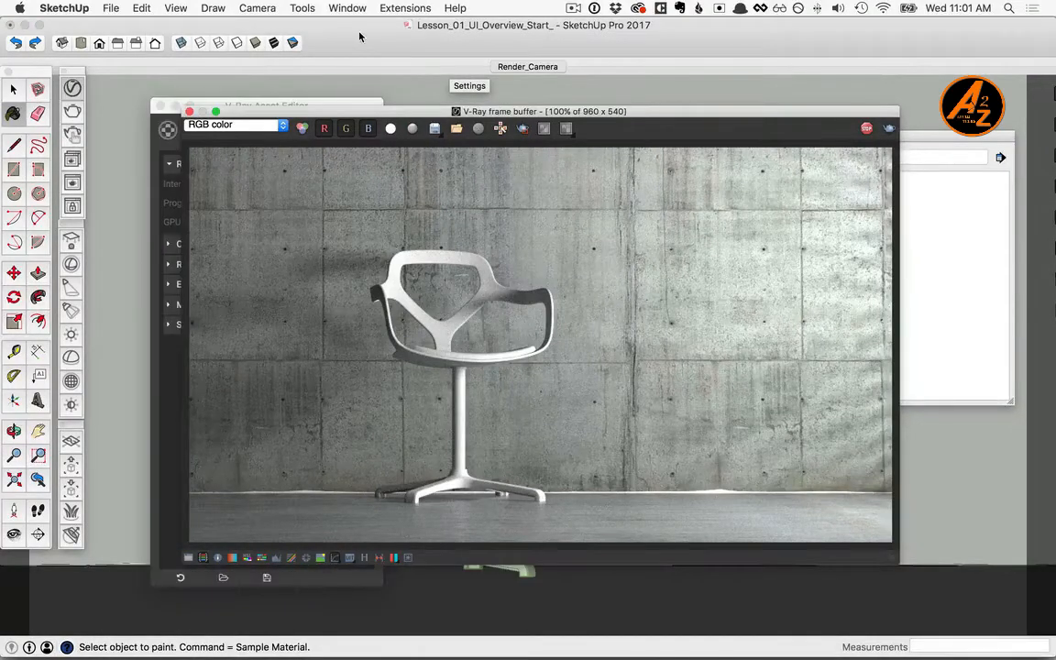
# Lock the render's camera orientation and orbit the model to reveal the blinds and the rectangle light
pyautogui.click(76, 208)
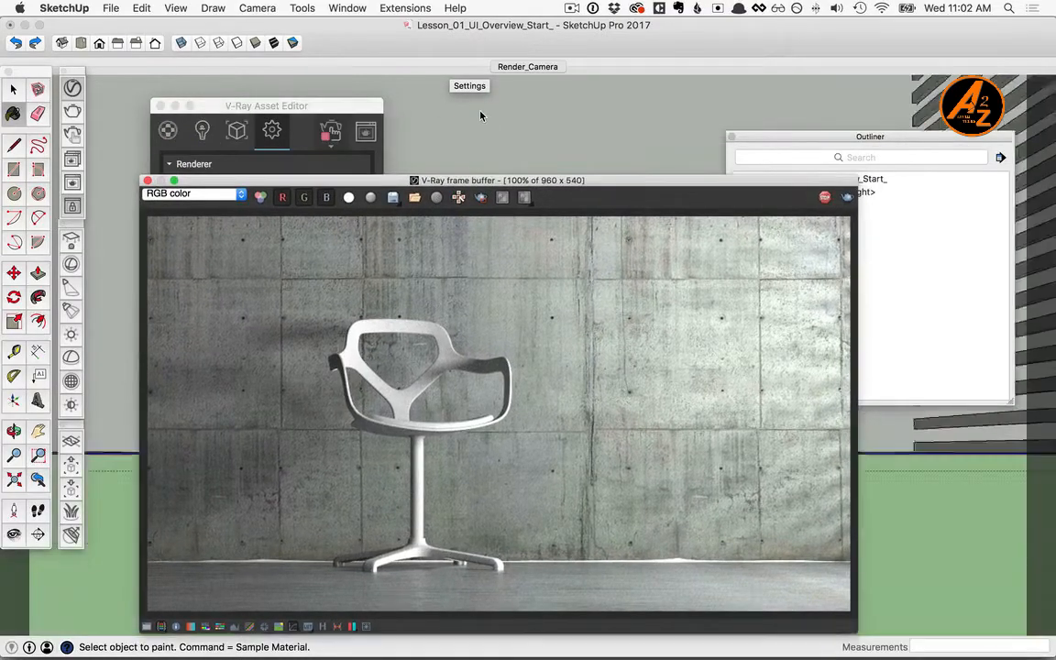
pyautogui.moveTo(484, 115); pyautogui.dragTo(521, 157, button='middle')
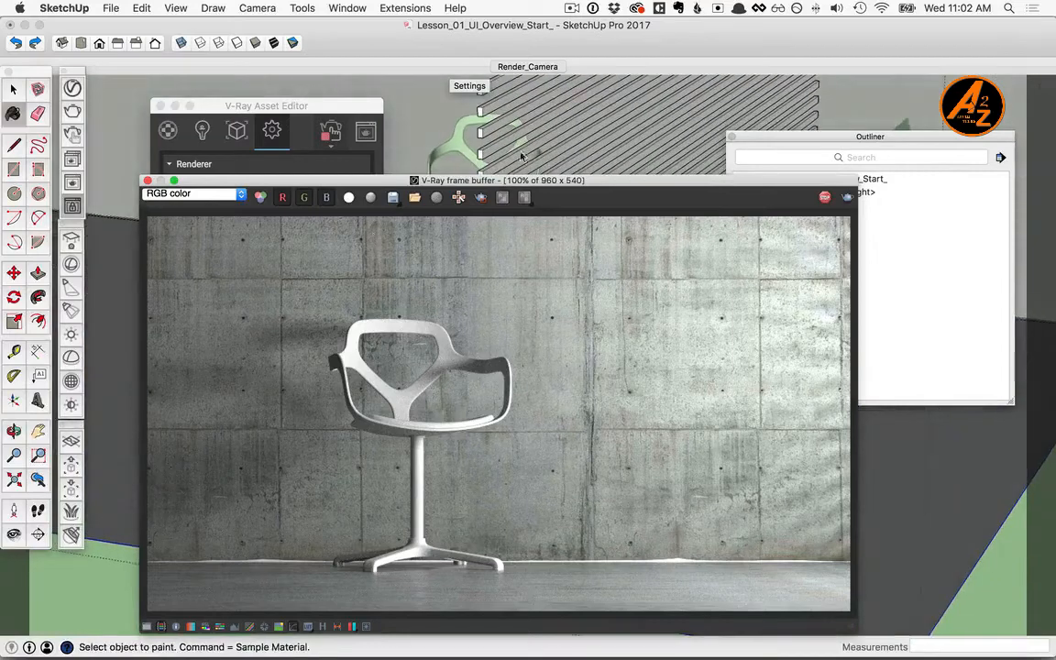
pyautogui.moveTo(667, 130); pyautogui.dragTo(536, 162, button='middle')
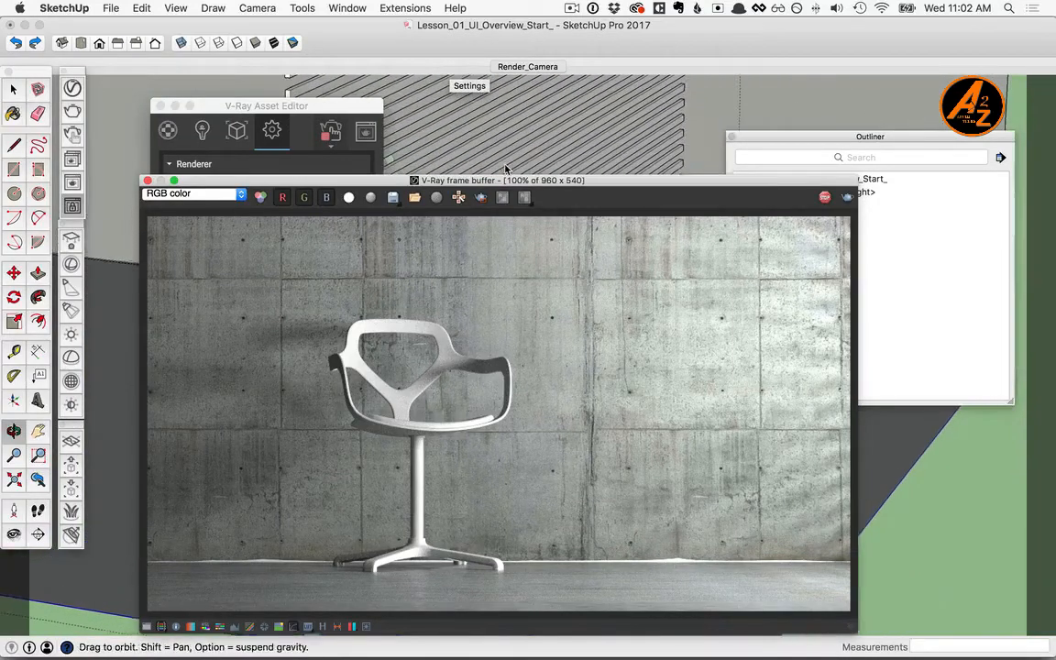
pyautogui.moveTo(529, 181); pyautogui.dragTo(519, 350)
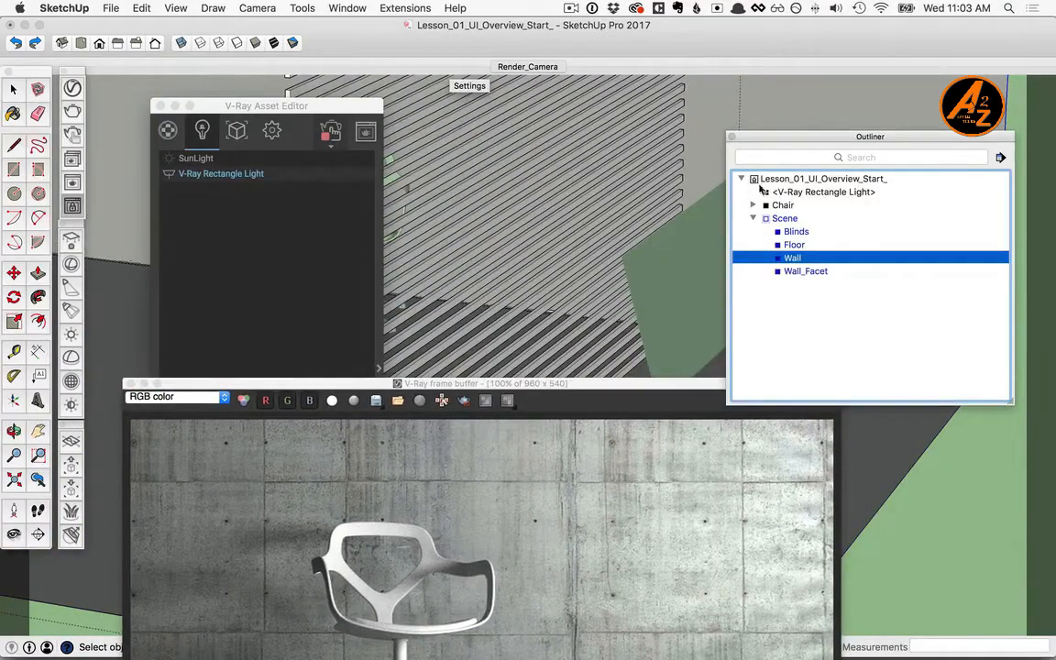
# Move the V-Ray Rectangle Light horizontally by about 1.22 m near the blinds, and bring the render back into view
pyautogui.click(767, 181)
pyautogui.click(684, 259)
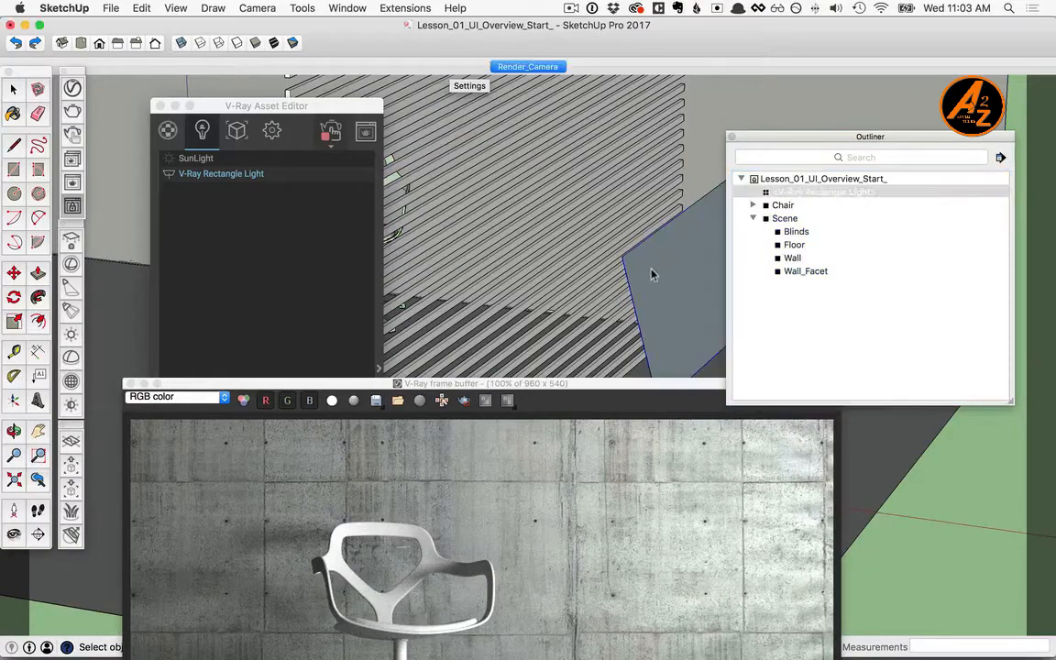
pyautogui.press('m')
pyautogui.click(917, 98)
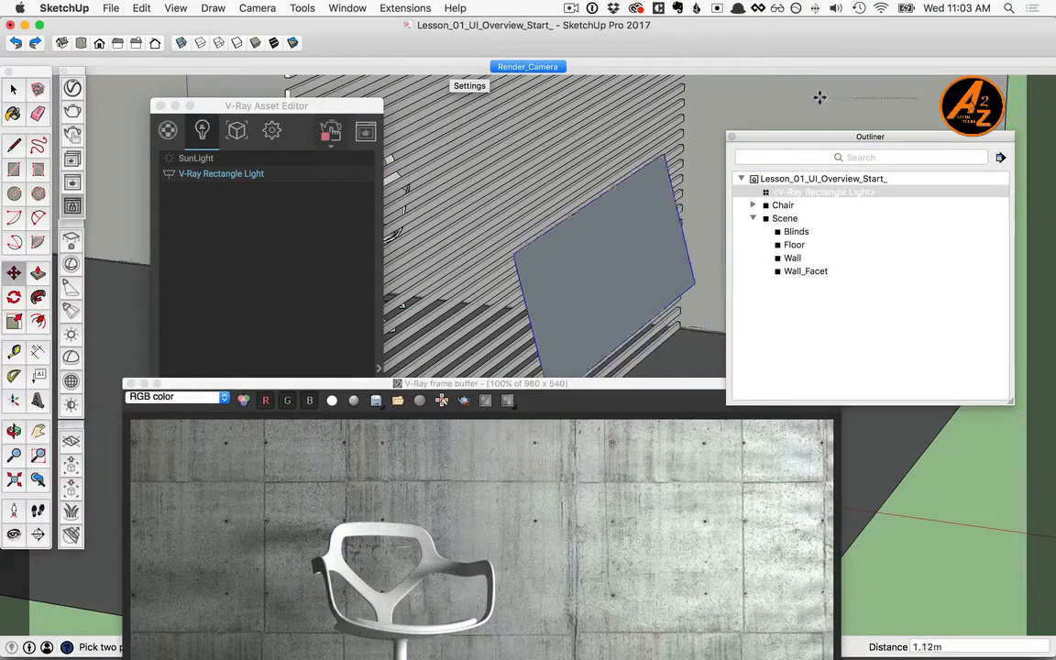
pyautogui.click(814, 95)
pyautogui.moveTo(667, 384); pyautogui.dragTo(666, 229)
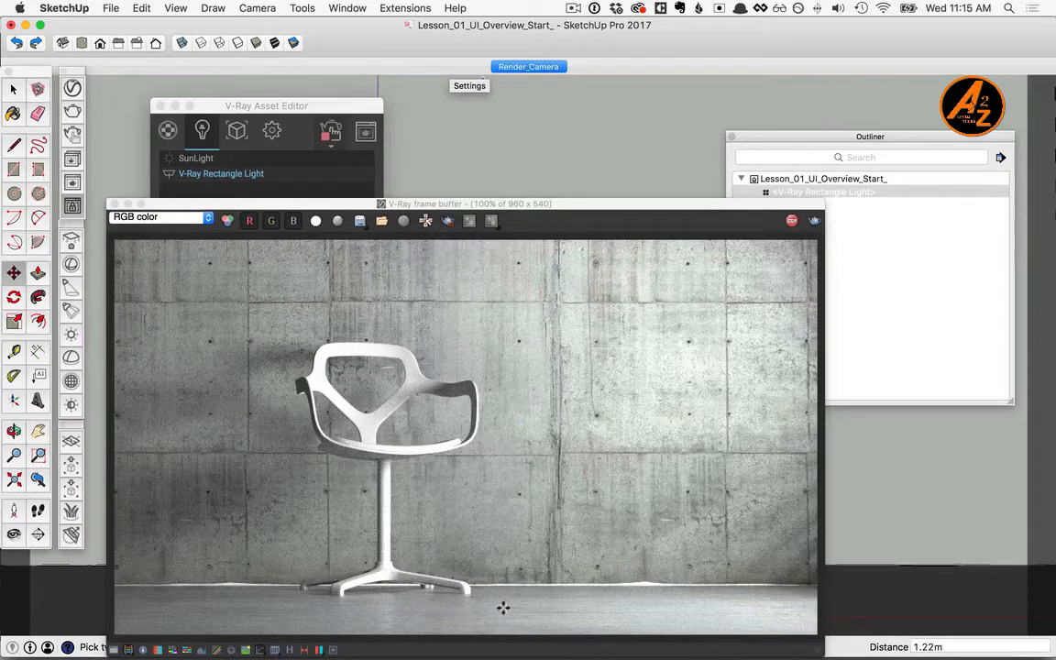
# Stop the interactive render and open the V-Ray renderer settings
pyautogui.click(241, 109)
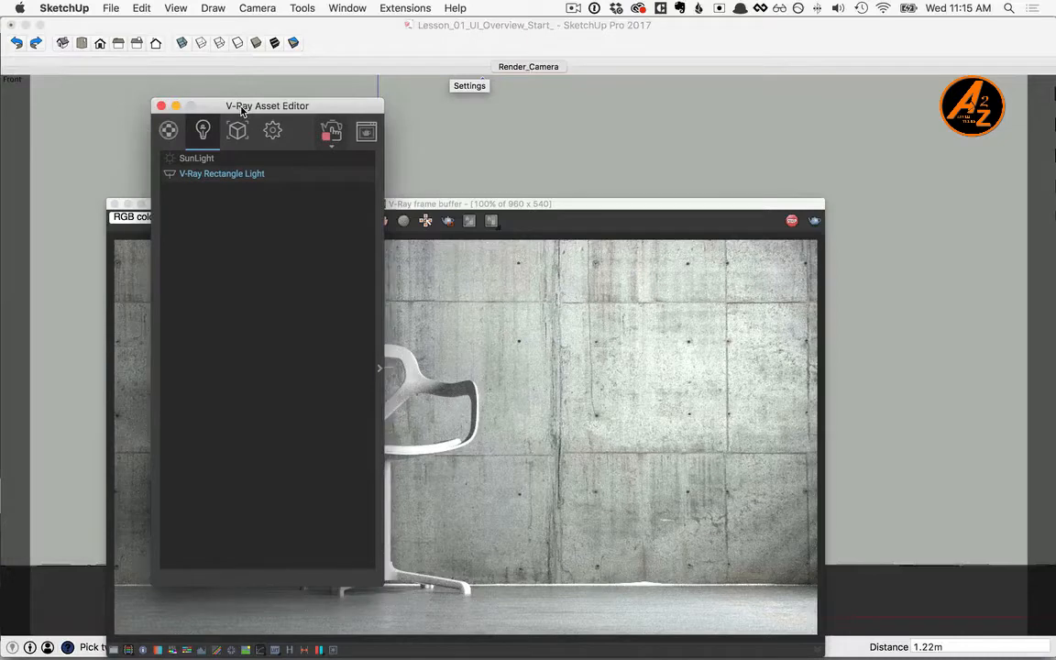
pyautogui.click(330, 141)
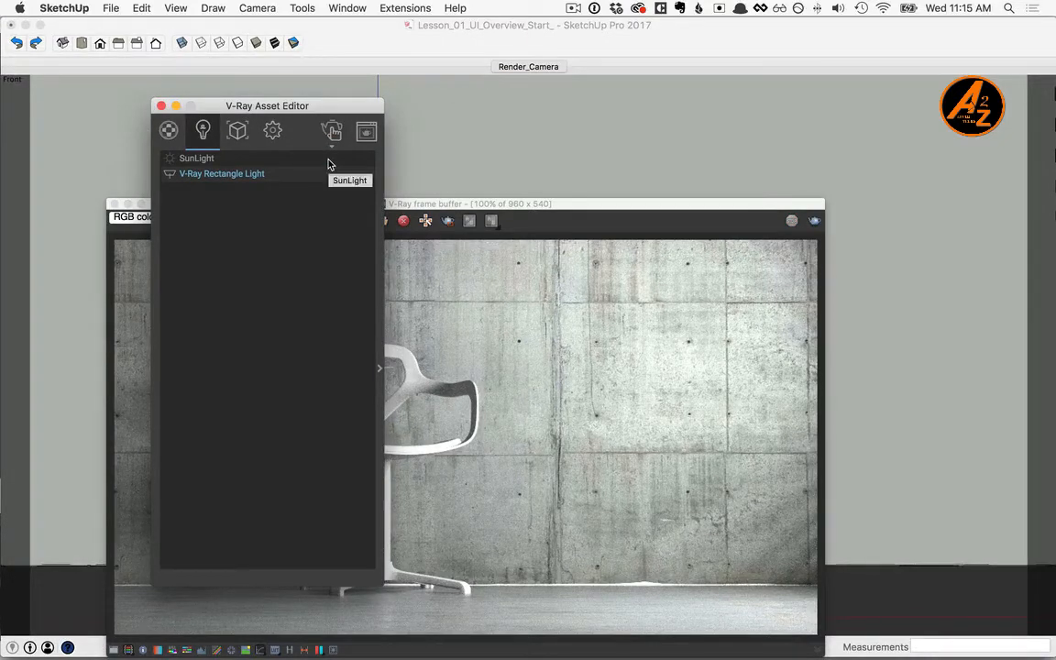
pyautogui.click(273, 132)
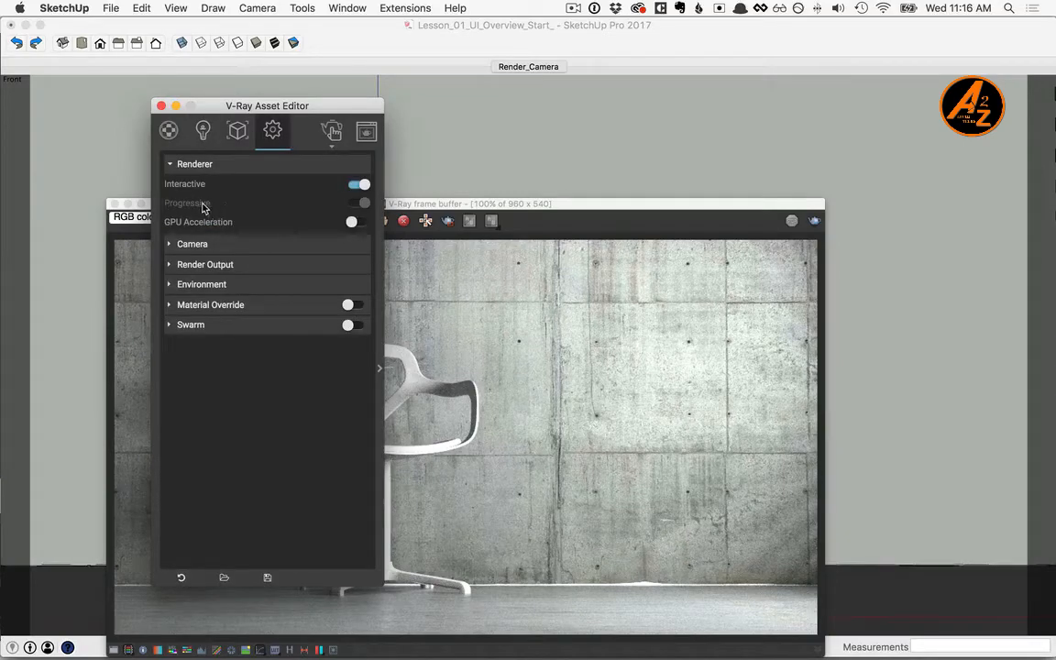
pyautogui.moveTo(264, 210)
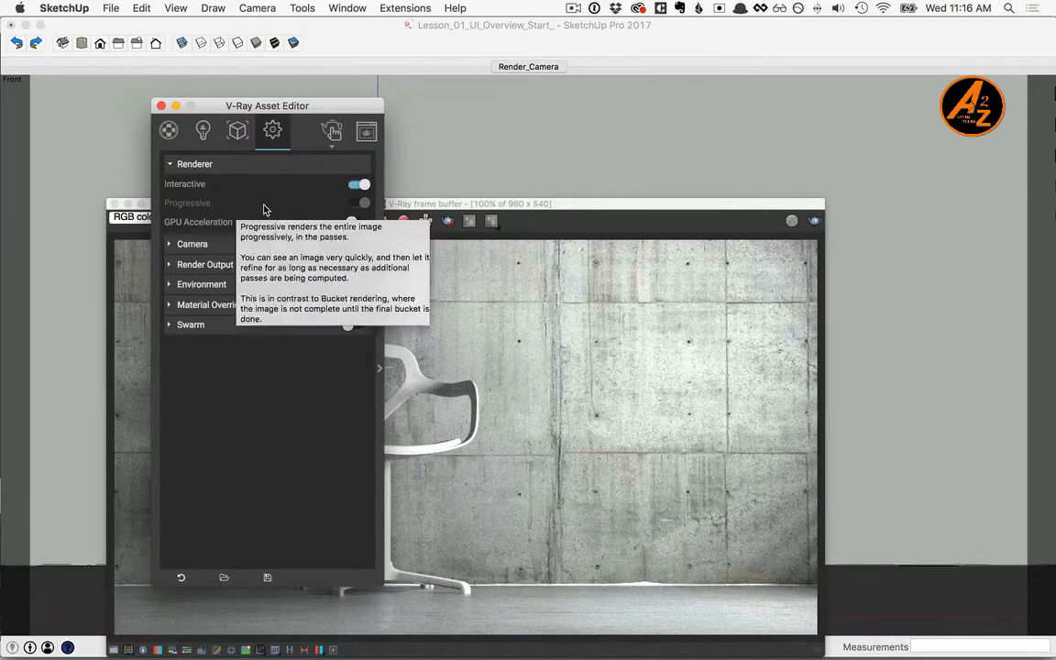
# Turn off Interactive rendering and start a progressive render at Draft quality
pyautogui.click(360, 185)
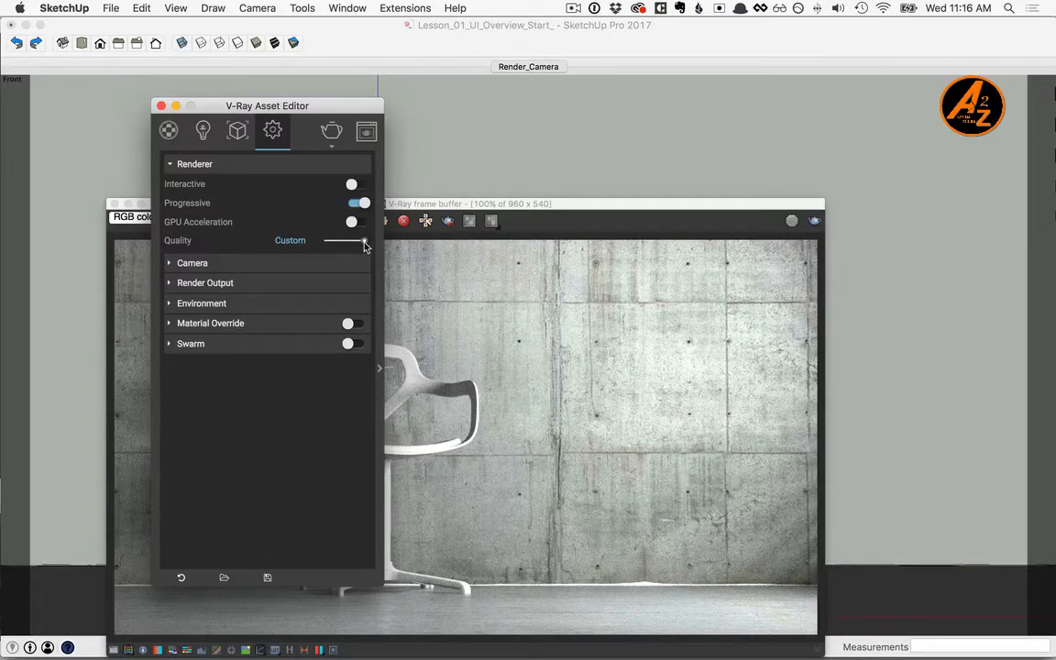
pyautogui.moveTo(364, 243); pyautogui.dragTo(334, 244)
pyautogui.click(333, 133)
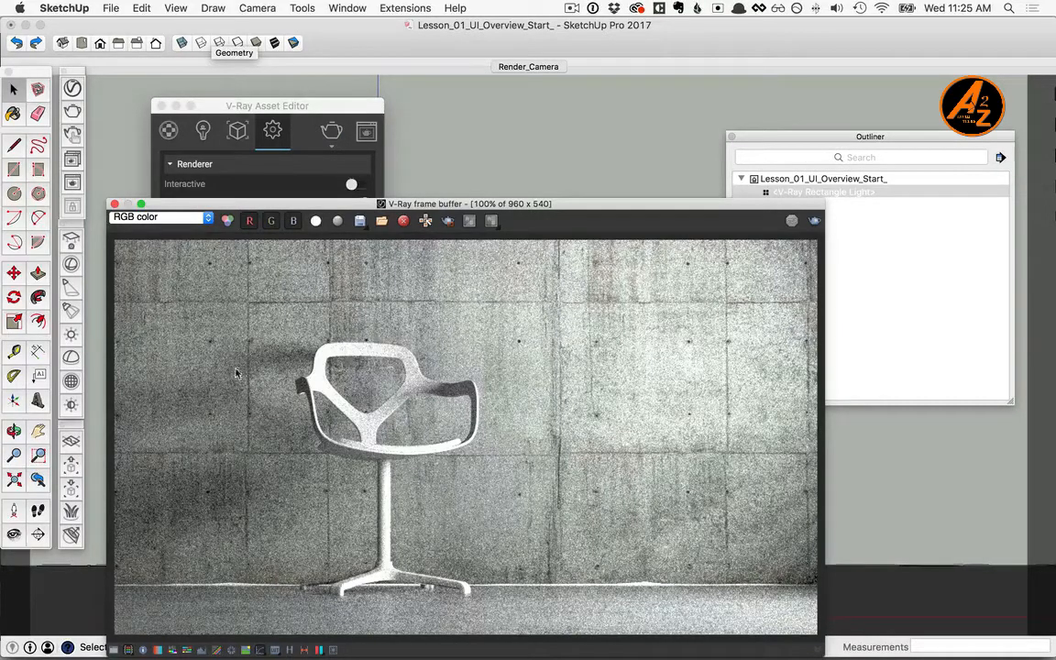
# Reveal the advanced Raytrace settings and raise the render quality to Medium
pyautogui.click(272, 107)
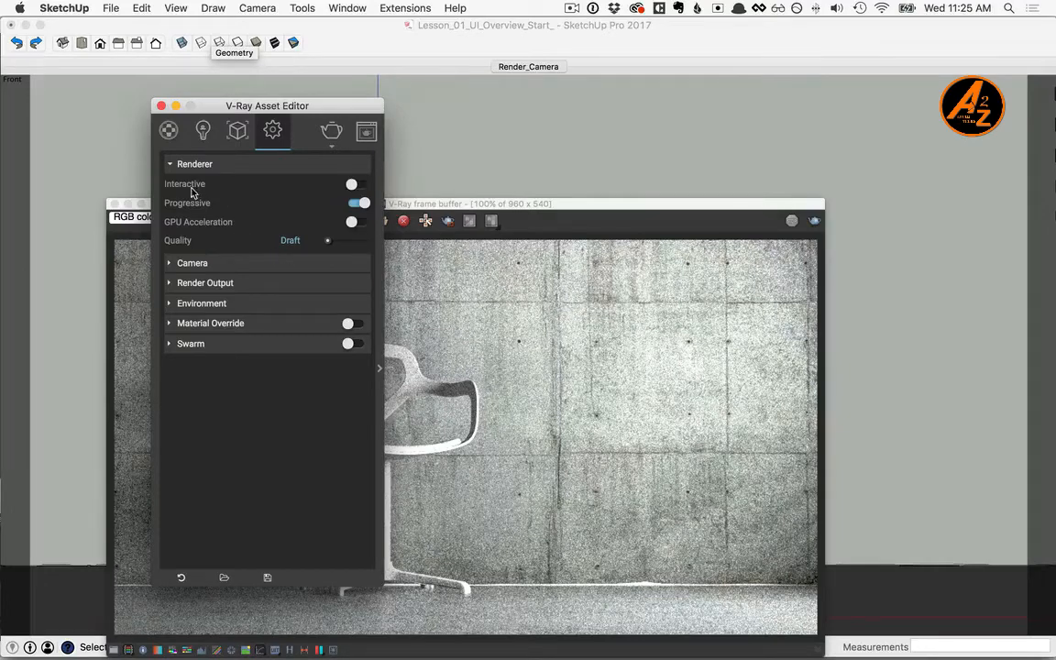
pyautogui.click(380, 368)
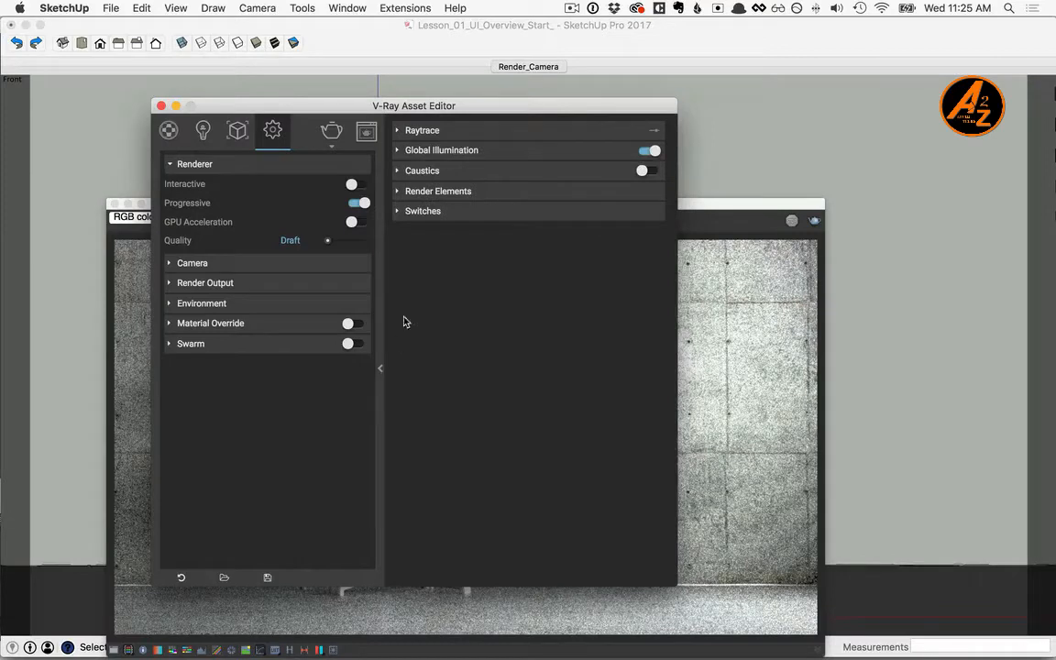
pyautogui.click(421, 131)
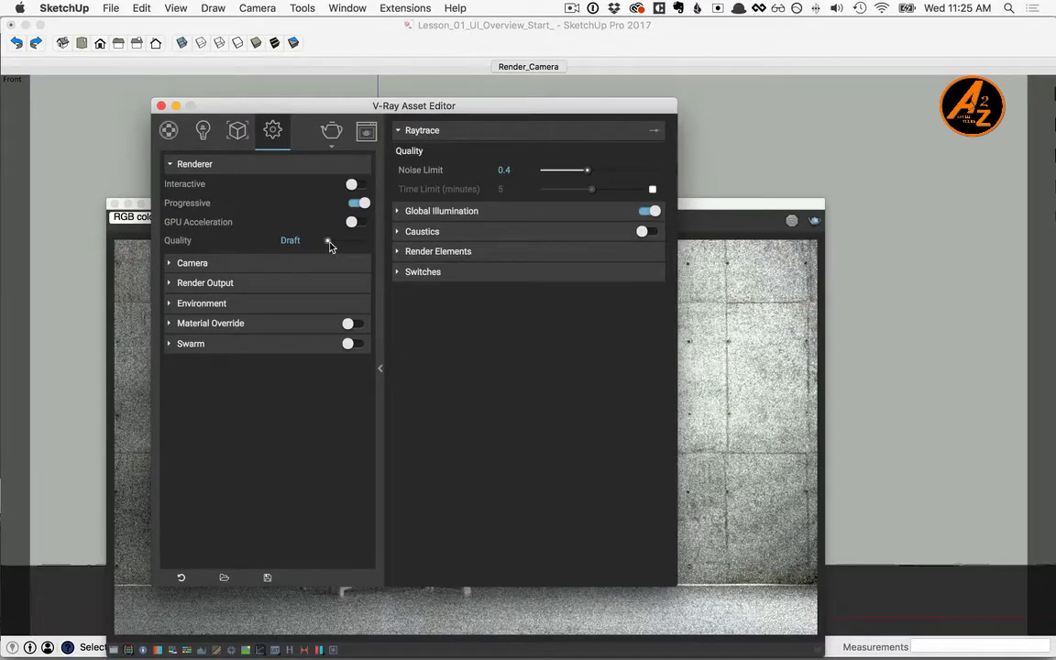
pyautogui.moveTo(328, 241); pyautogui.dragTo(346, 240)
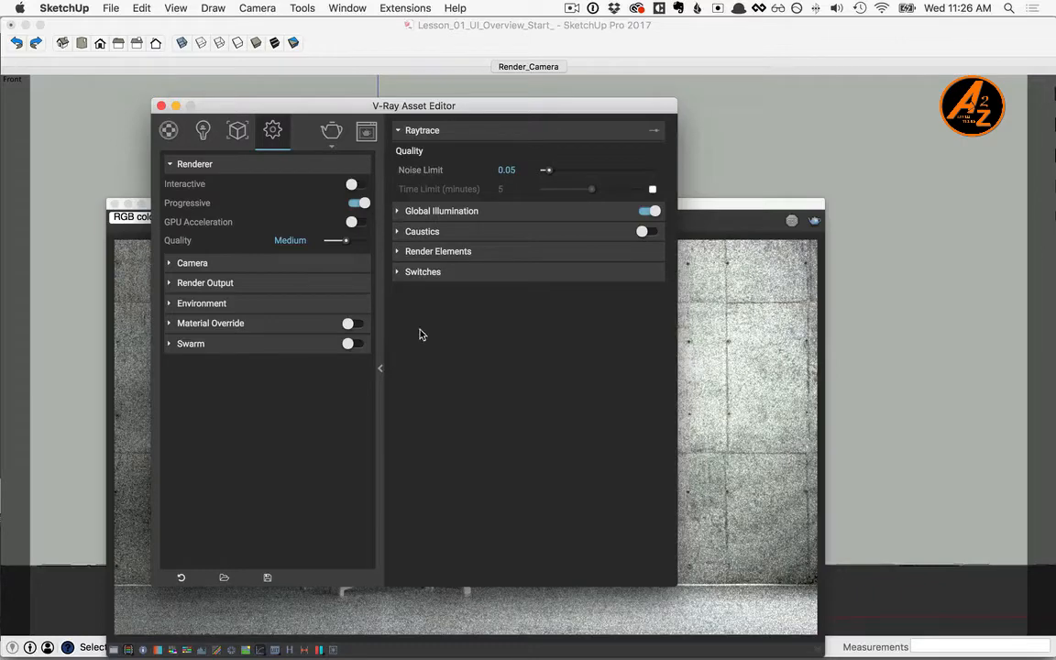
# Enable region rendering and draw a render region around the chair's right armrest and the wall behind it
pyautogui.click(702, 207)
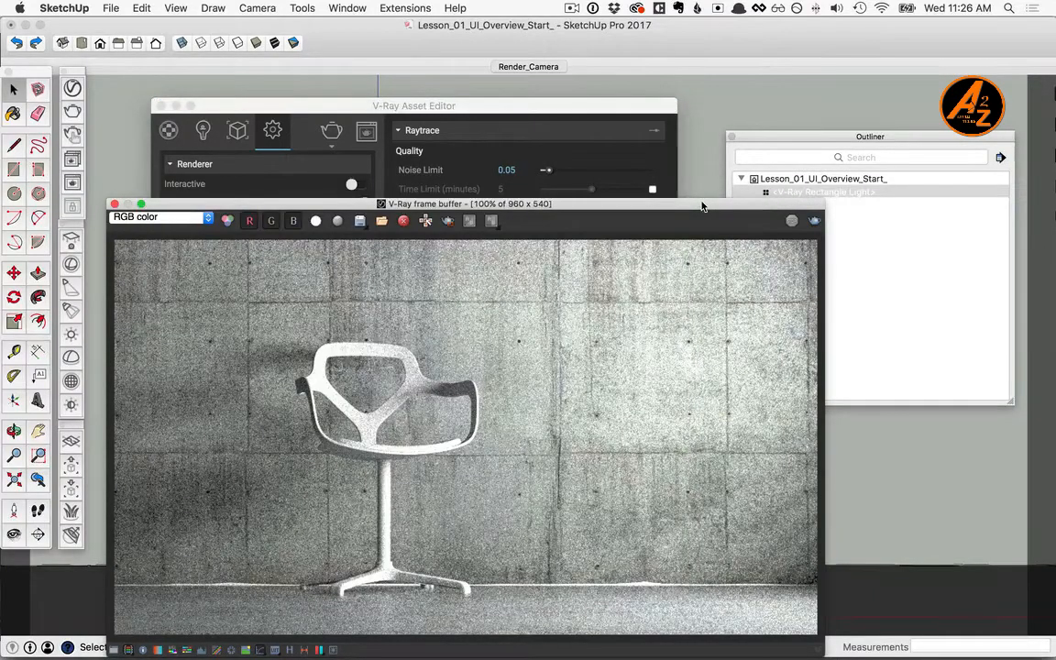
pyautogui.click(449, 222)
pyautogui.moveTo(385, 326)
pyautogui.mouseDown()
pyautogui.moveTo(428, 399)
pyautogui.moveTo(536, 491)
pyautogui.mouseUp()
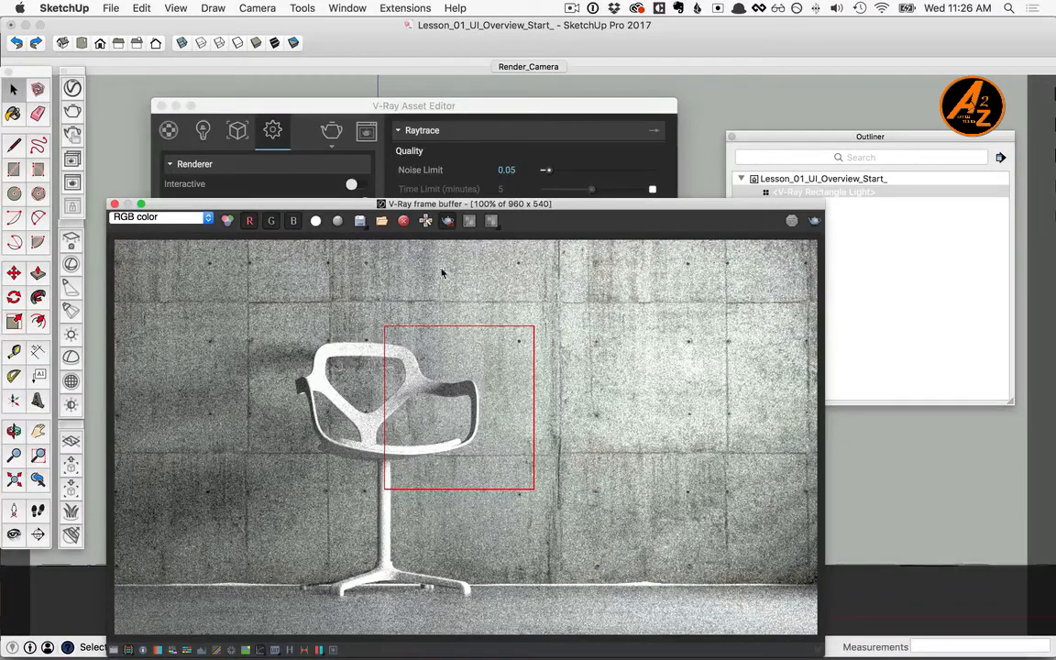
# Raise the render quality to High and expand the Global Illumination settings
pyautogui.click(364, 112)
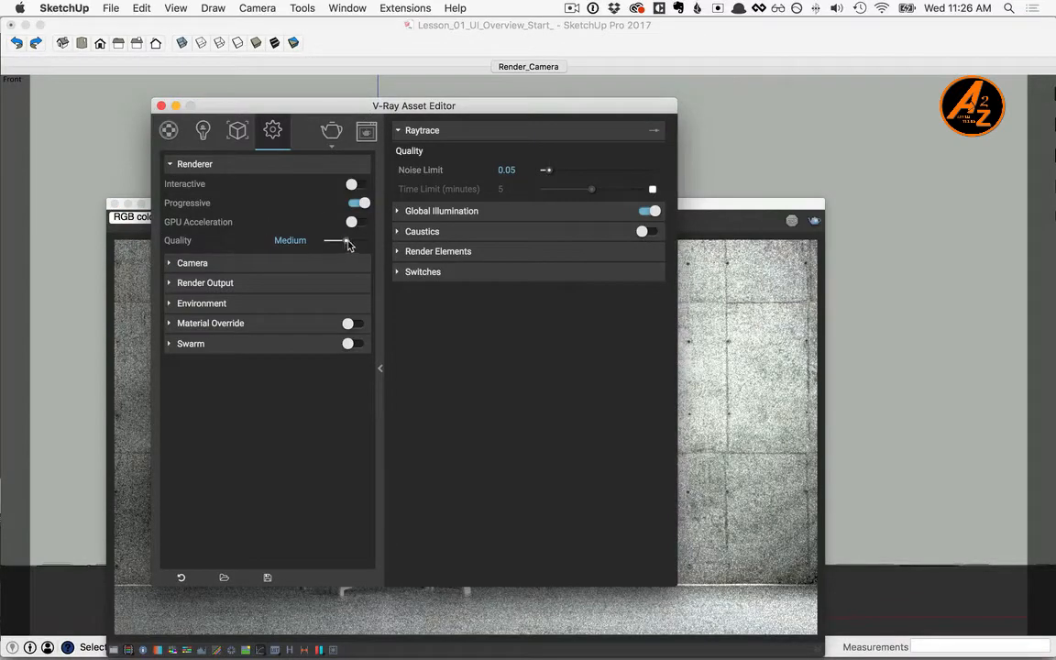
pyautogui.moveTo(348, 242); pyautogui.dragTo(354, 242)
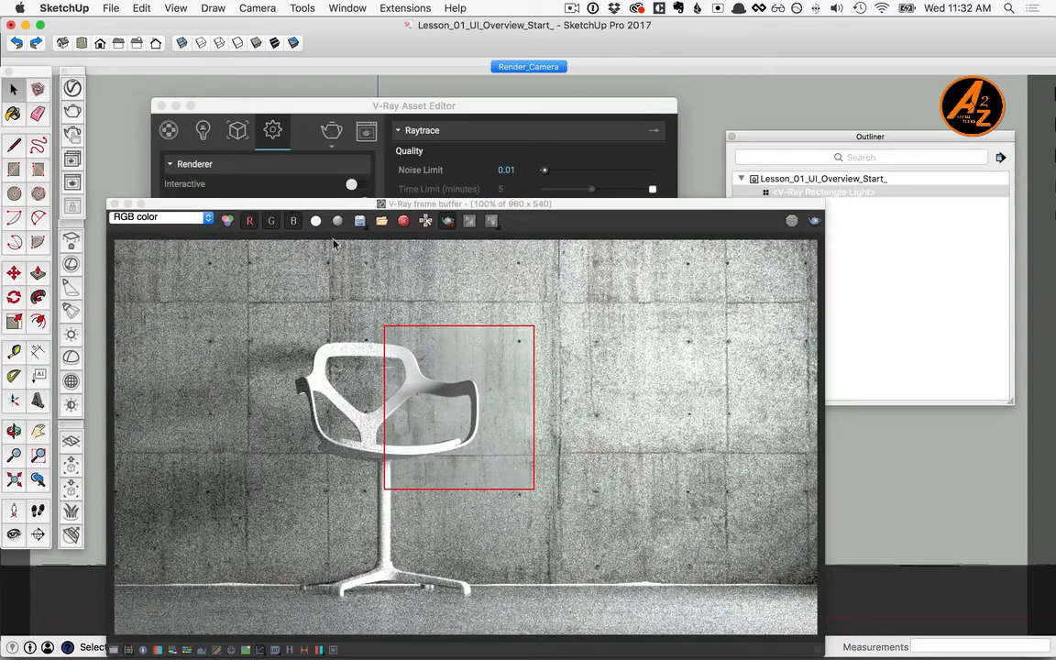
pyautogui.click(366, 105)
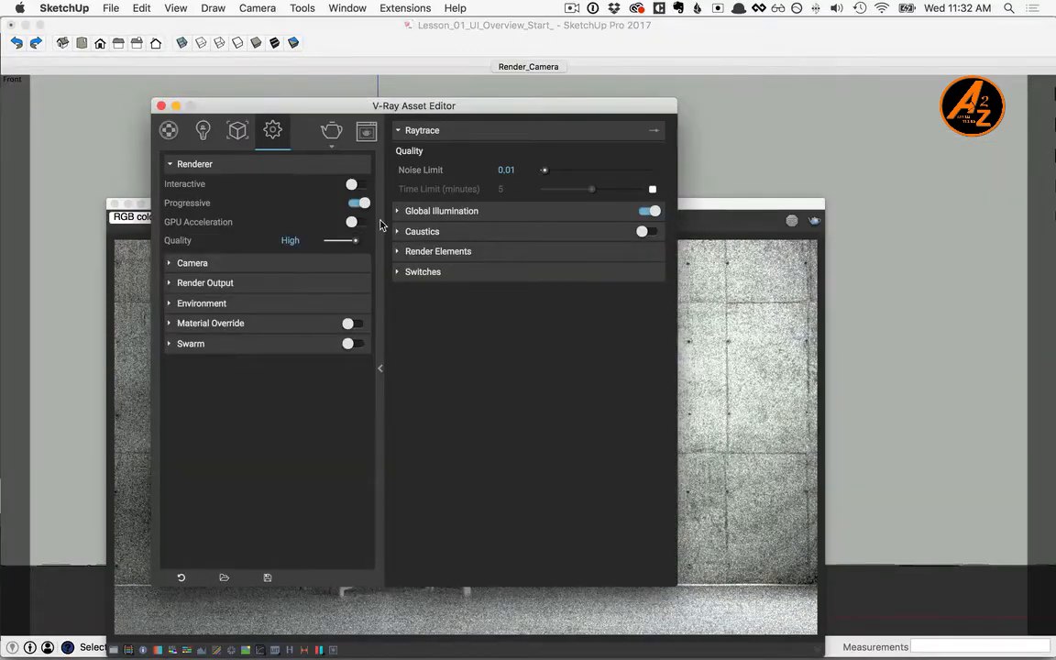
pyautogui.click(436, 212)
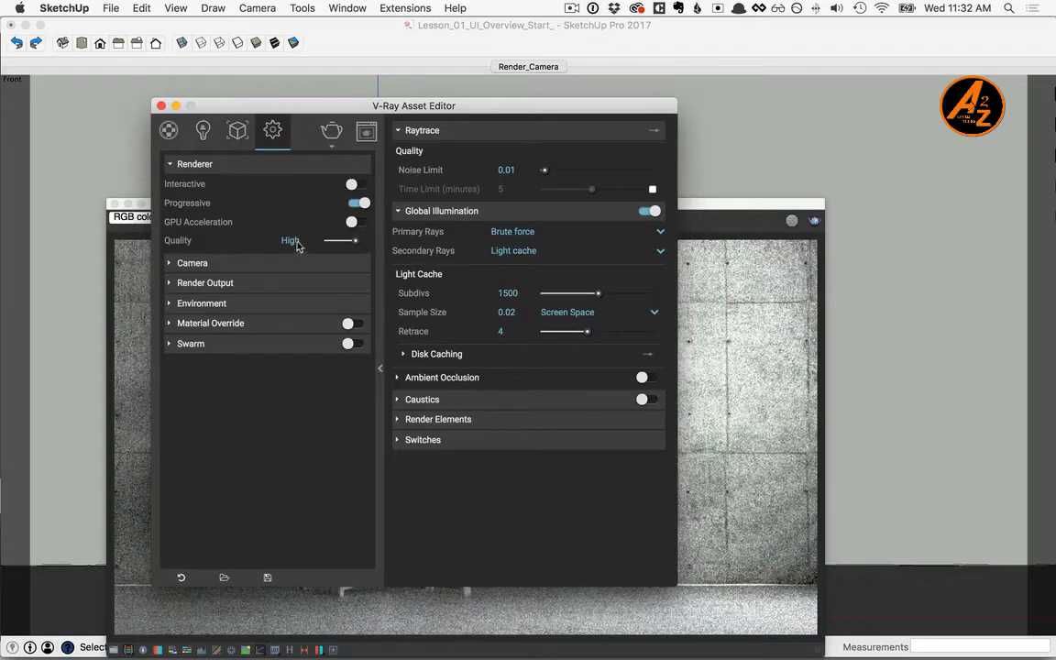
pyautogui.moveTo(356, 245)
pyautogui.mouseDown()
pyautogui.moveTo(330, 244)
pyautogui.moveTo(355, 245)
pyautogui.mouseUp()
# Turn off Progressive rendering, collapse the advanced settings, and lower the quality to Draft
pyautogui.click(360, 203)
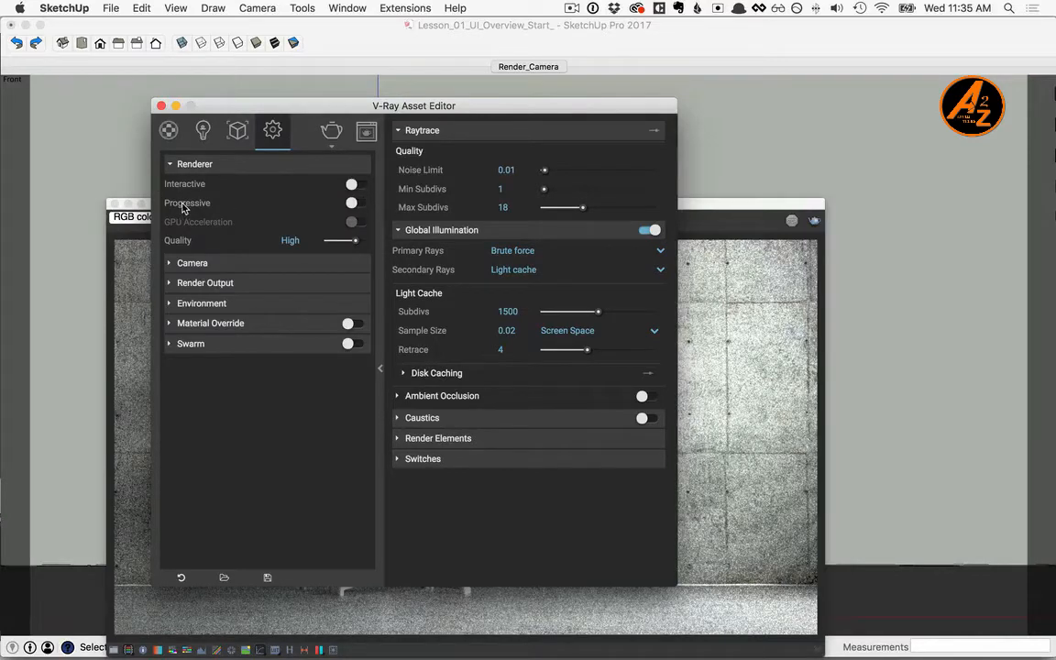
pyautogui.click(380, 371)
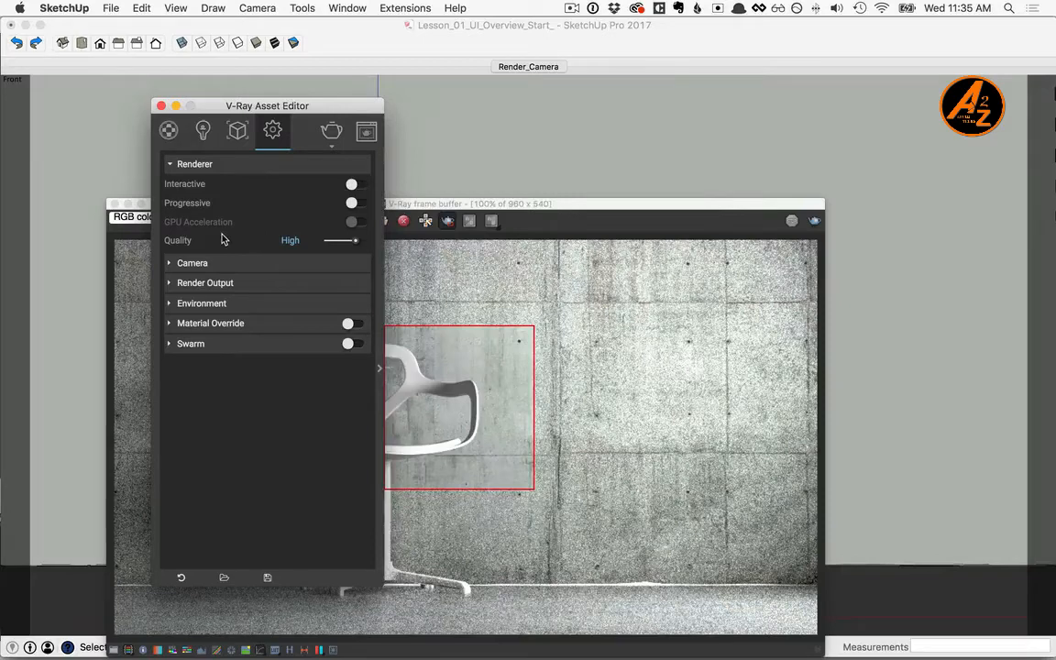
pyautogui.moveTo(222, 239)
pyautogui.moveTo(356, 242); pyautogui.dragTo(287, 243)
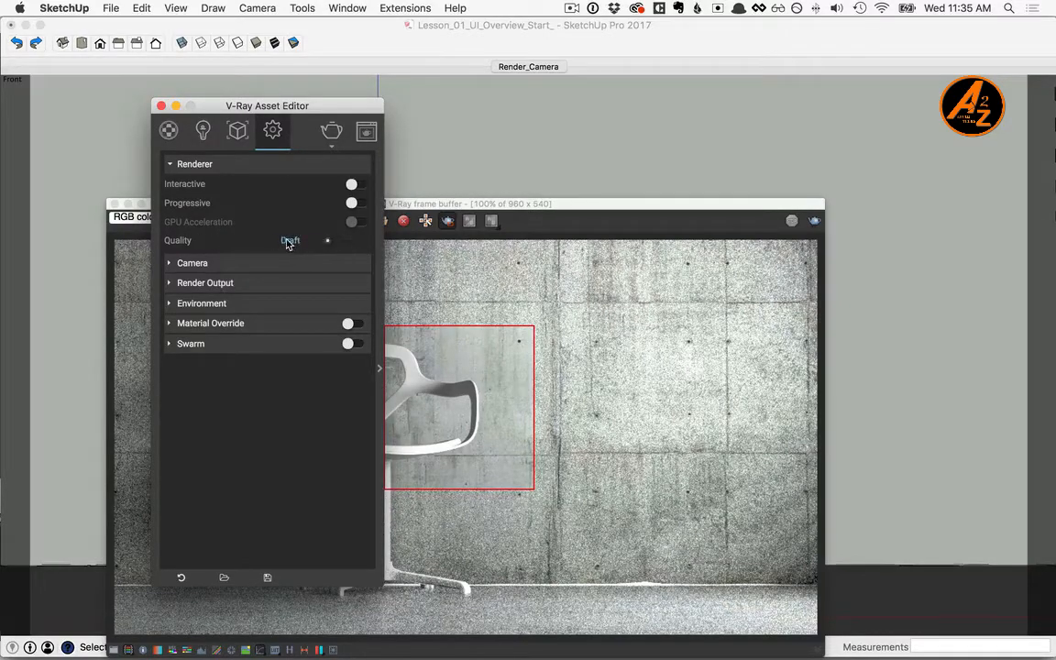
# Disable the render region and render the full frame in bucket mode
pyautogui.click(424, 207)
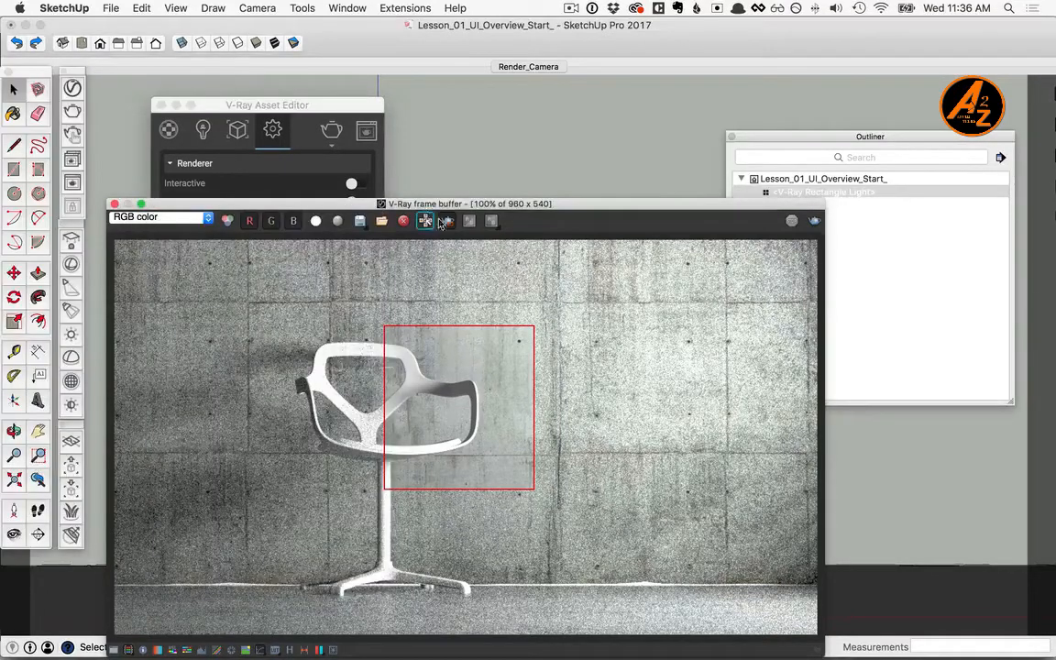
pyautogui.click(447, 222)
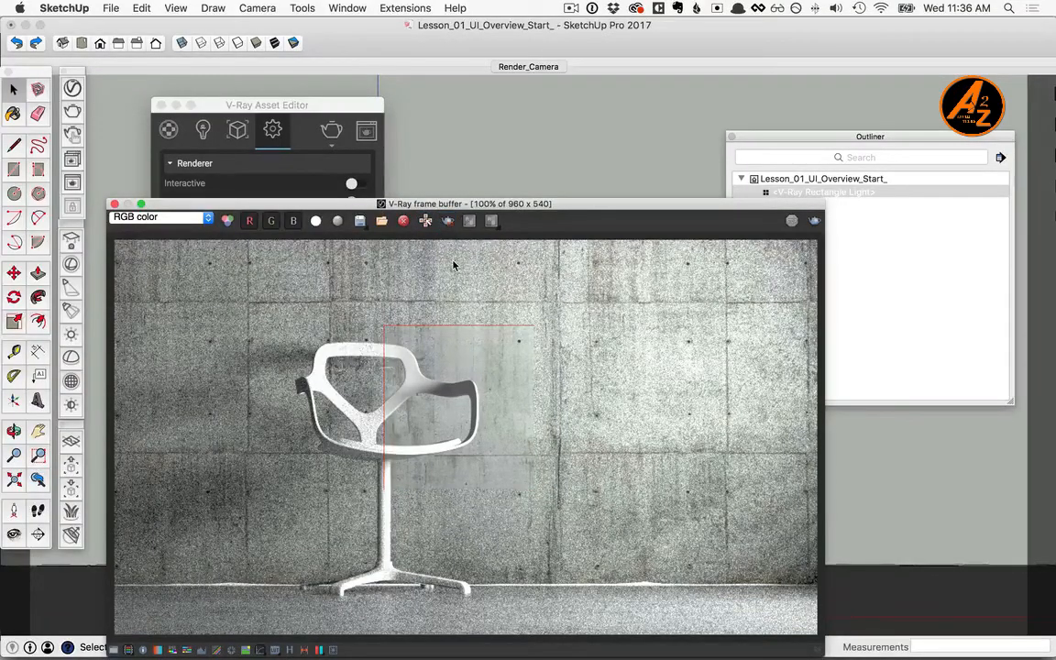
pyautogui.click(309, 106)
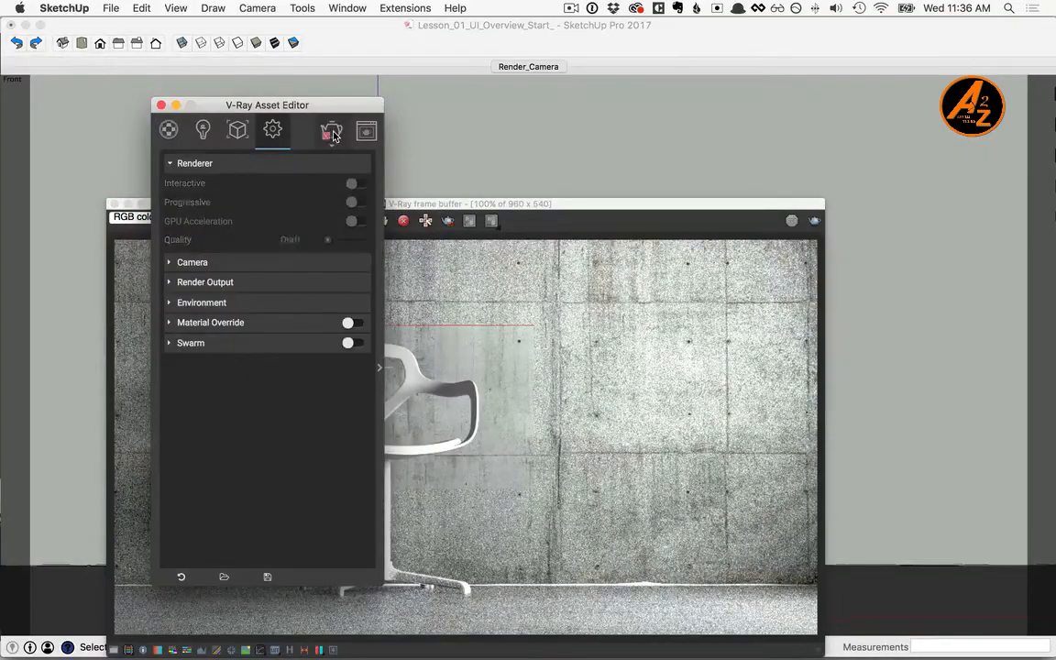
pyautogui.click(332, 135)
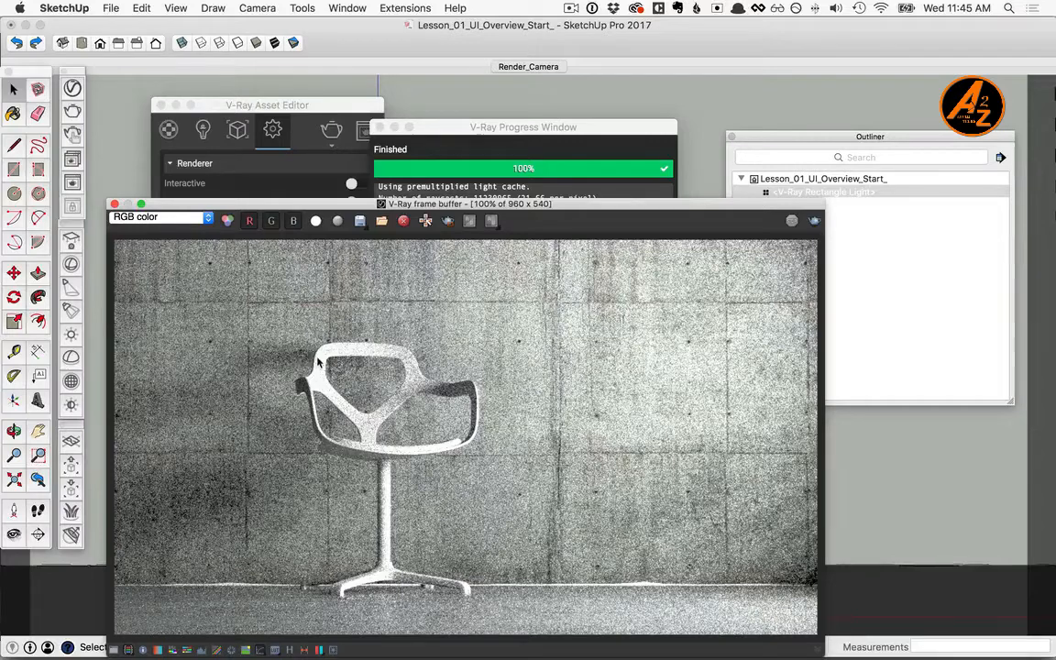
# Set the render quality to Very High and the output image size to 1280 x 720
pyautogui.click(316, 106)
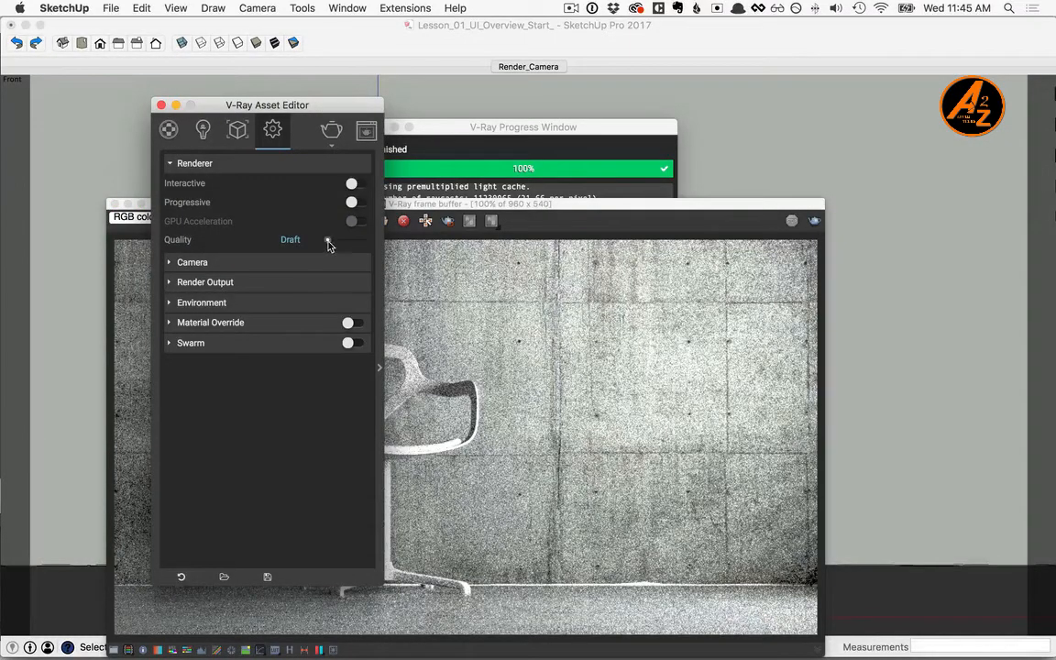
pyautogui.moveTo(328, 240); pyautogui.dragTo(365, 240)
pyautogui.click(209, 283)
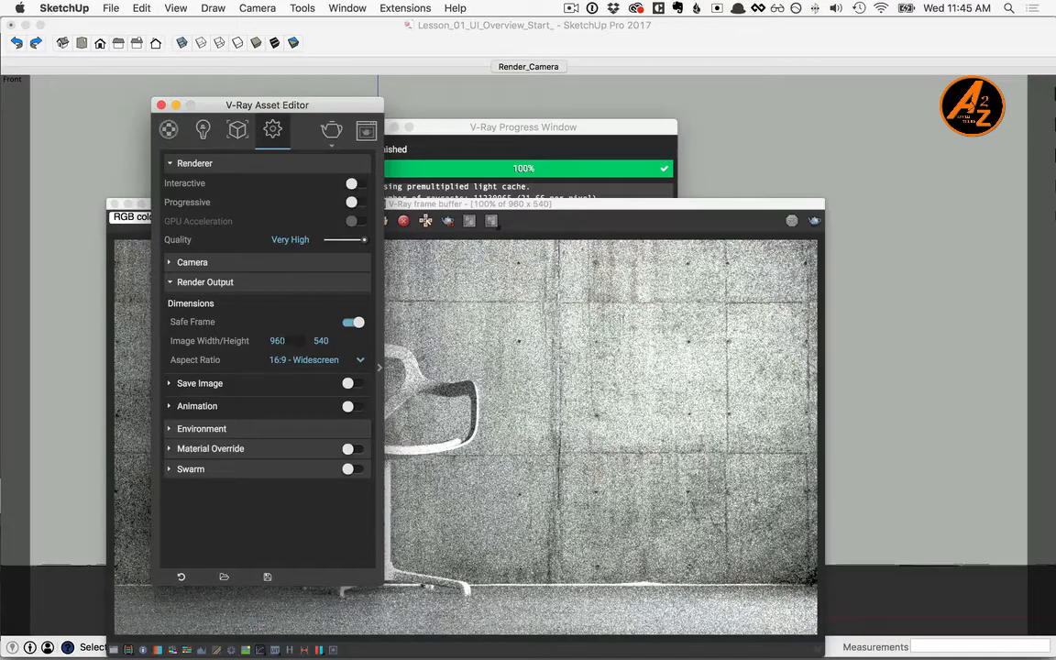
pyautogui.doubleClick(277, 340)
pyautogui.write('1280')
pyautogui.doubleClick(318, 340)
pyautogui.write('720')
# Enable automatic image saving and set the output file to CHAIR.png on the Desktop
pyautogui.click(349, 385)
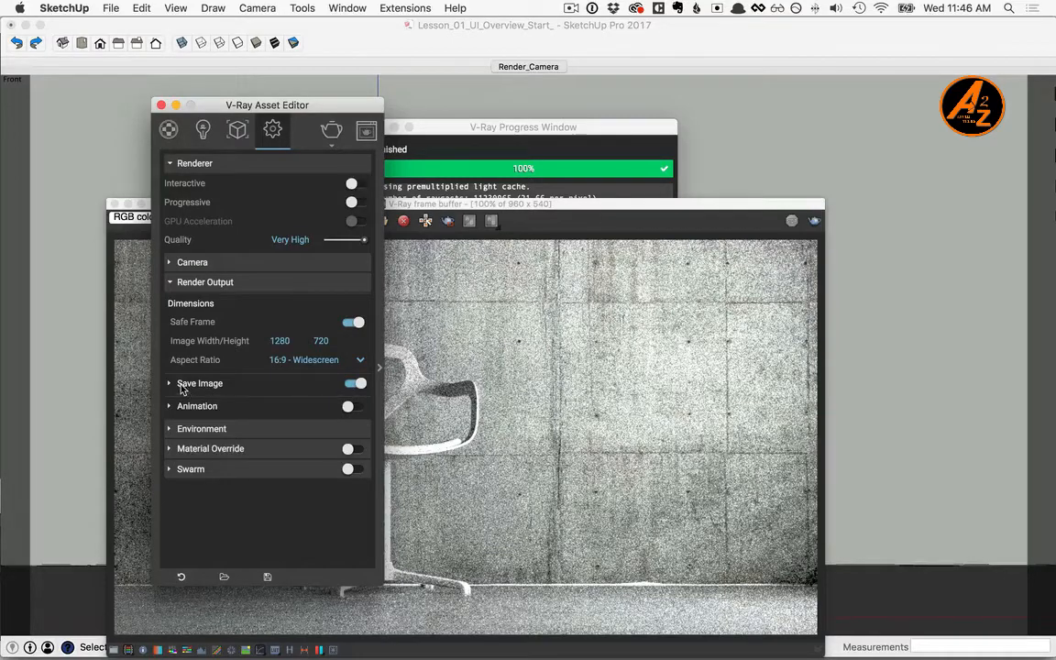
pyautogui.click(180, 386)
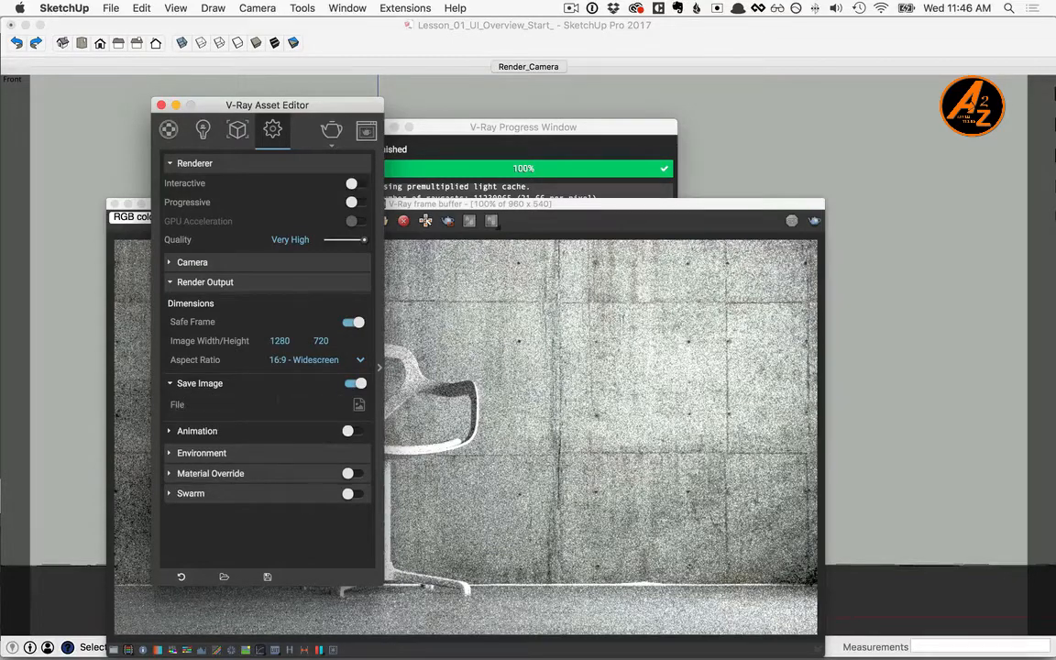
pyautogui.click(358, 405)
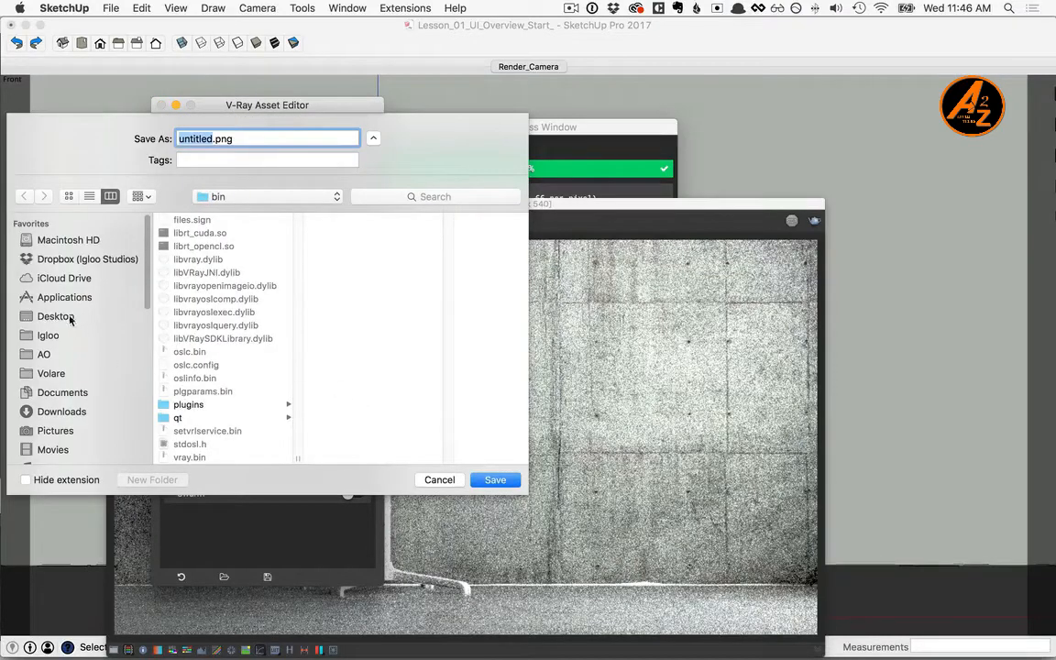
pyautogui.click(69, 316)
pyautogui.write('CHAIR')
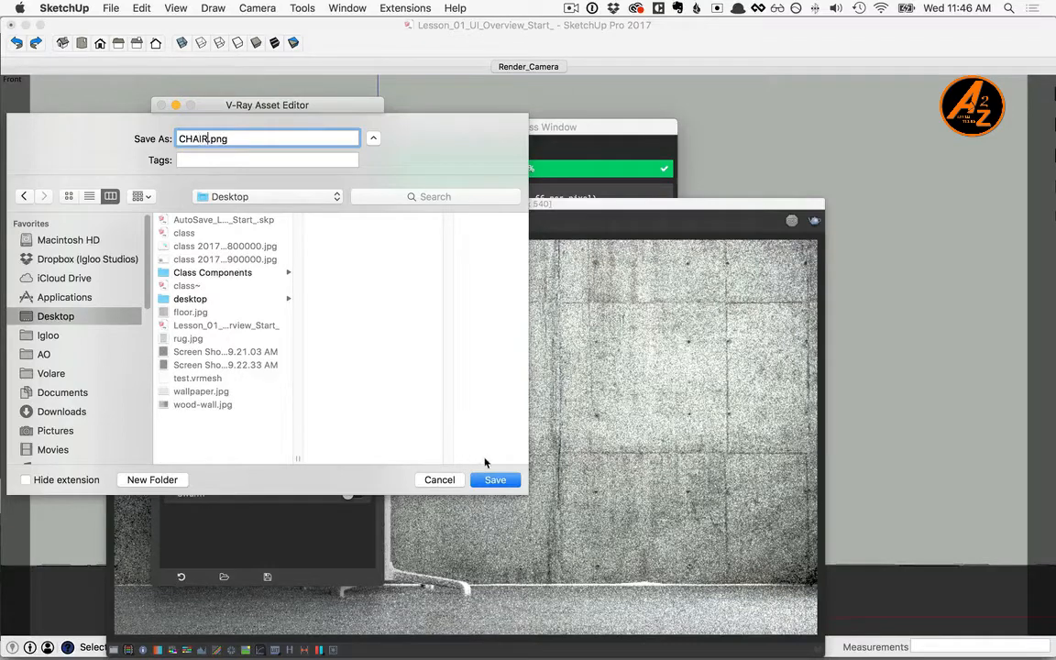
pyautogui.click(495, 480)
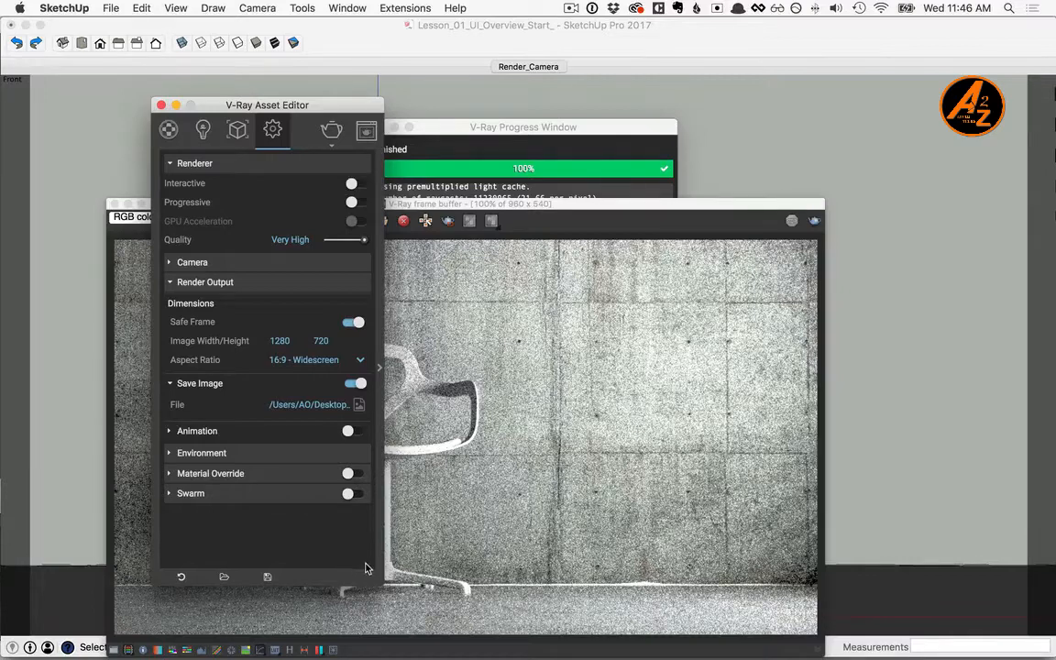
# Move the Outliner clear, expand the Scene group, and select the Wall_Facet object
pyautogui.click(598, 41)
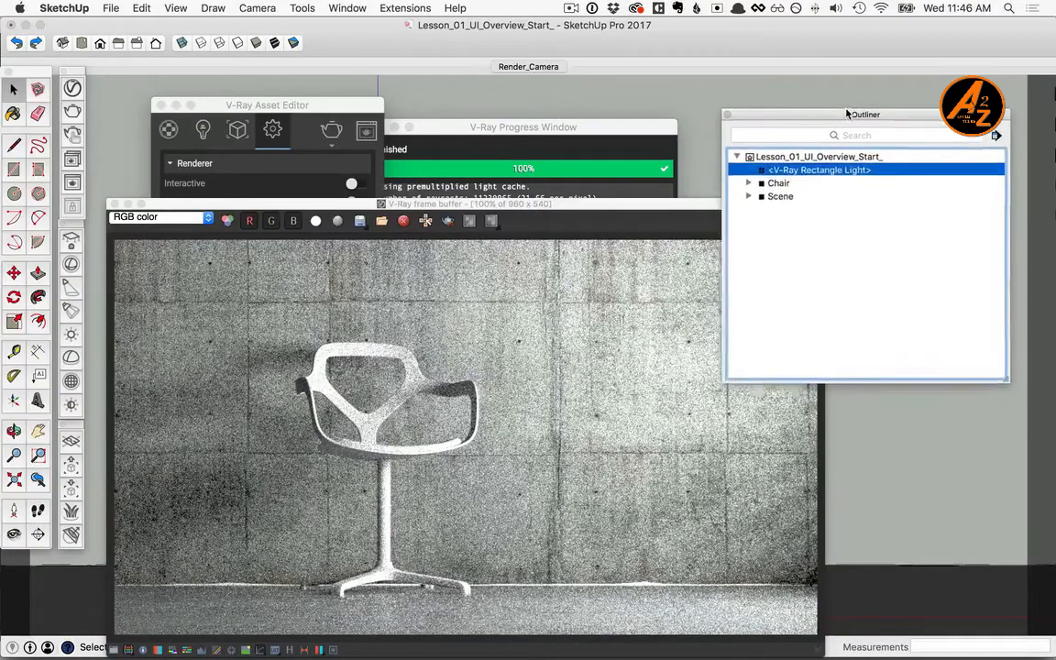
pyautogui.moveTo(848, 112); pyautogui.dragTo(846, 101)
pyautogui.click(747, 183)
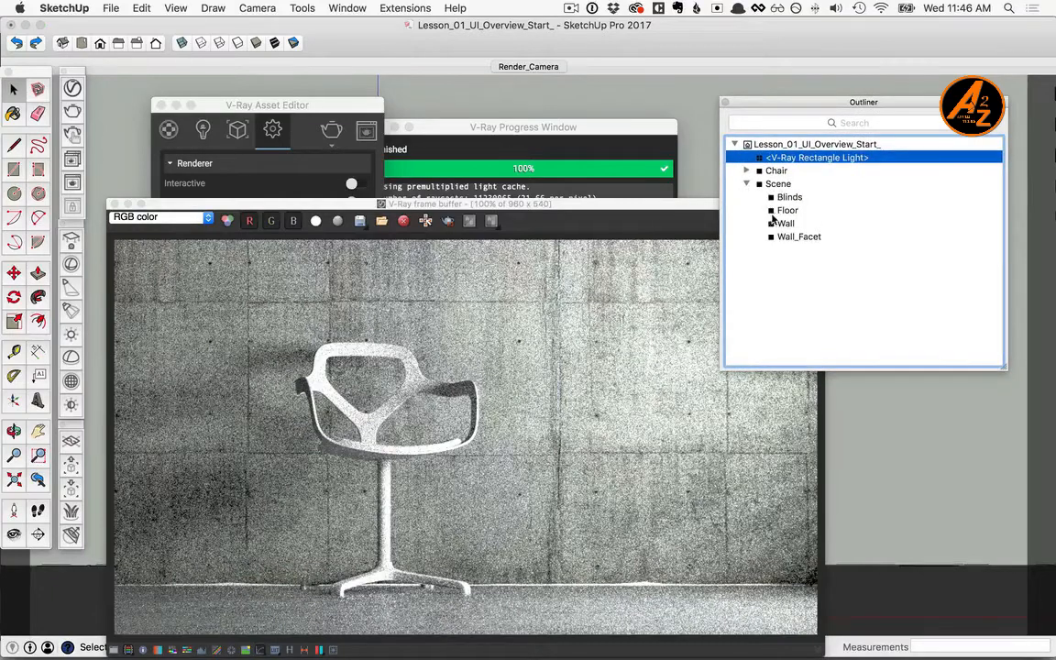
pyautogui.click(792, 237)
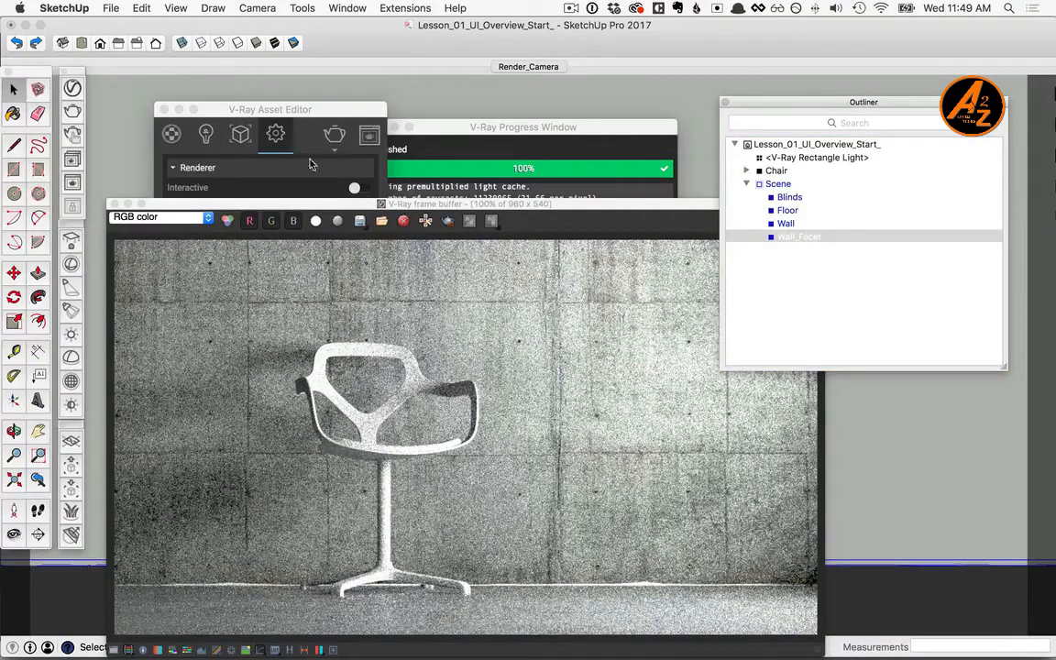
# Apply the Concrete_Simple_G01_4m material to the selected Wall_Facet object and start the production render
pyautogui.click(238, 110)
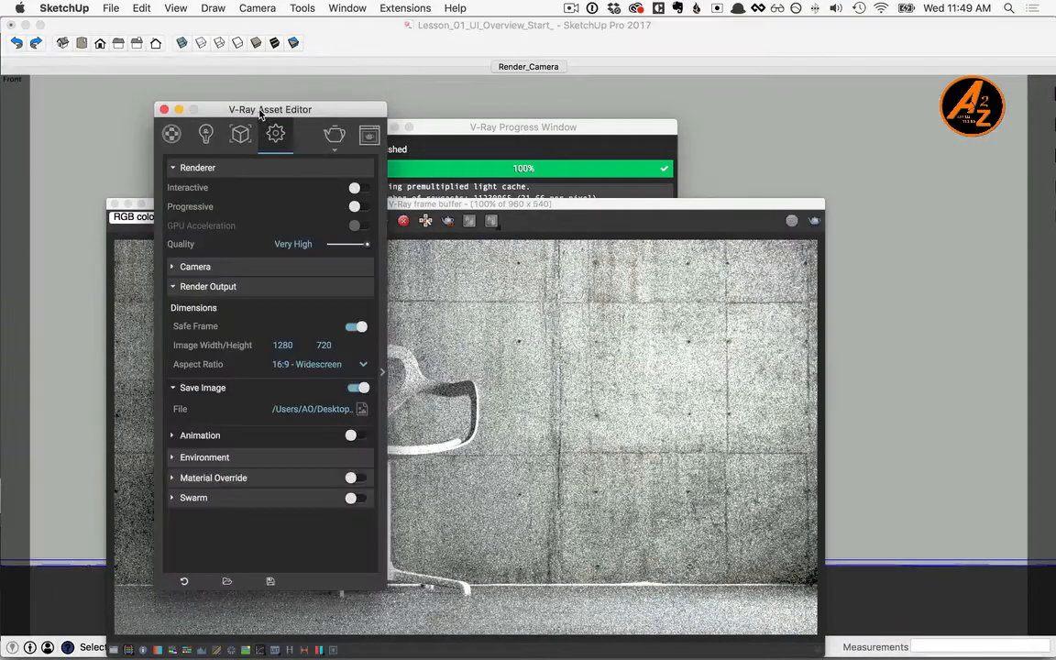
pyautogui.click(171, 135)
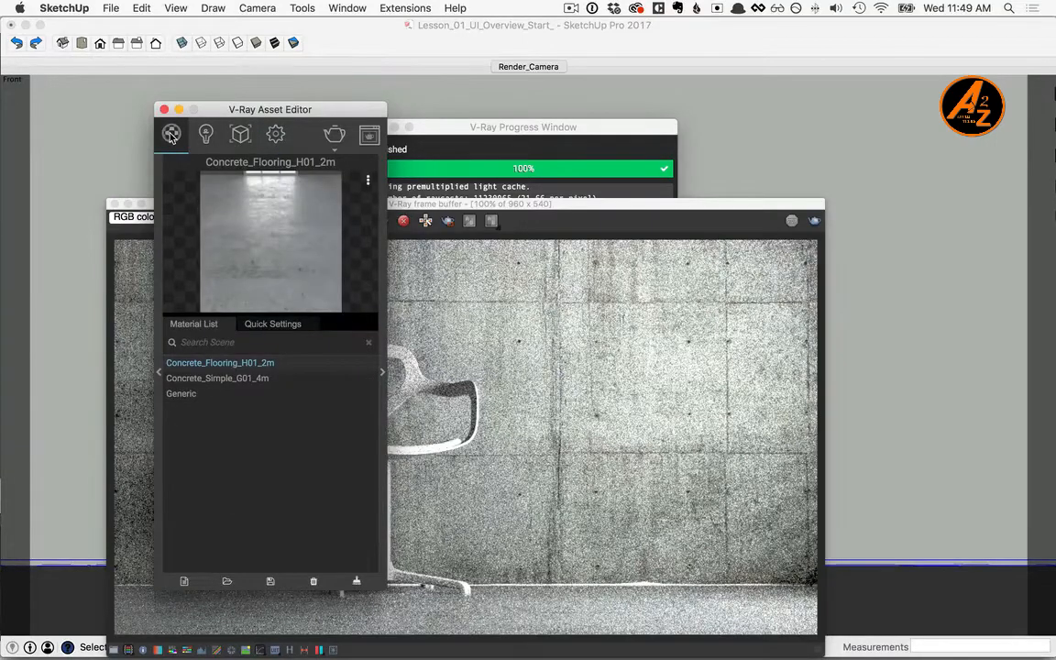
pyautogui.click(231, 384)
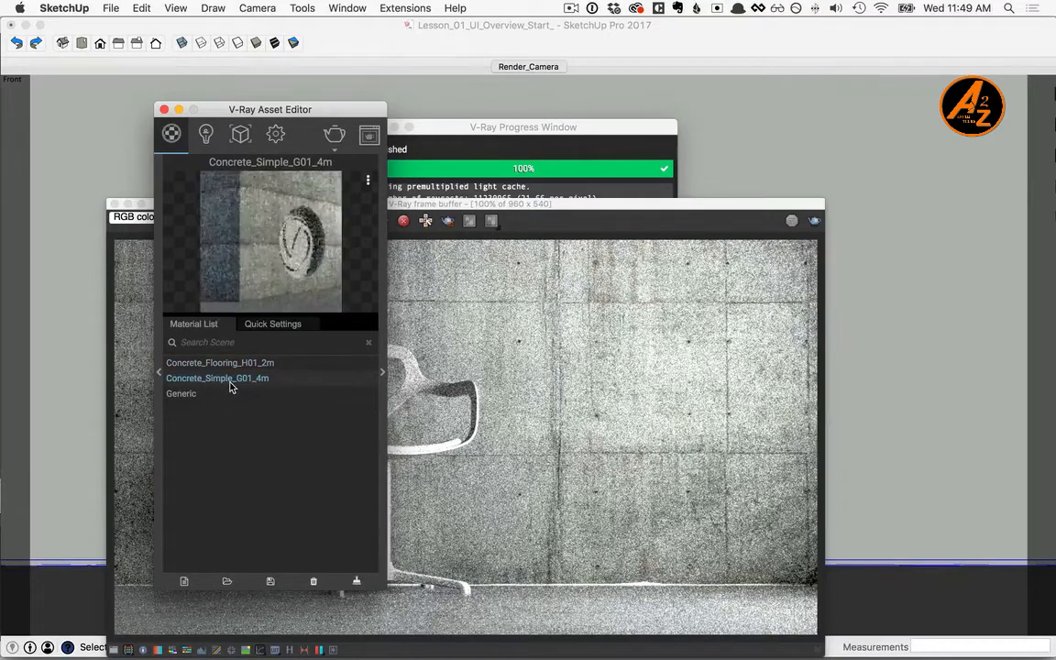
pyautogui.rightClick(231, 386)
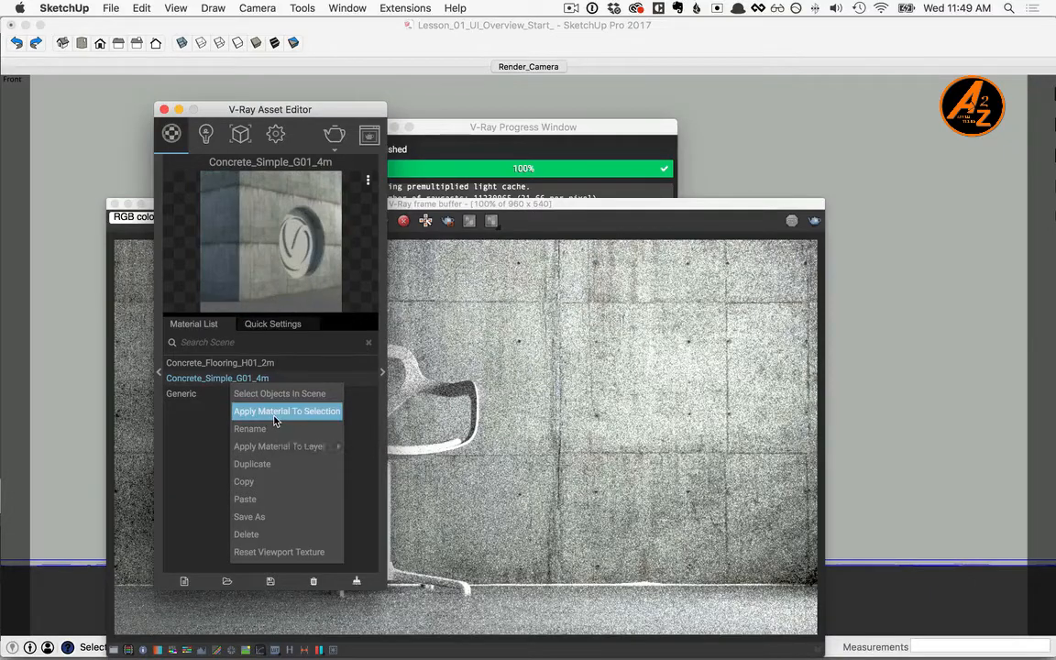
pyautogui.click(274, 421)
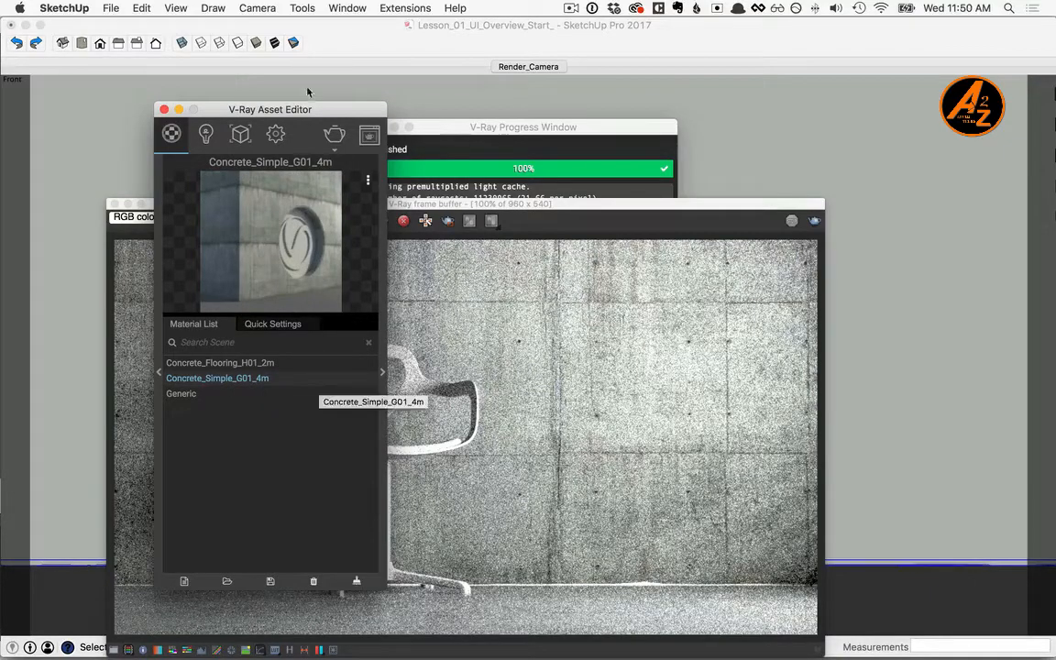
pyautogui.click(336, 138)
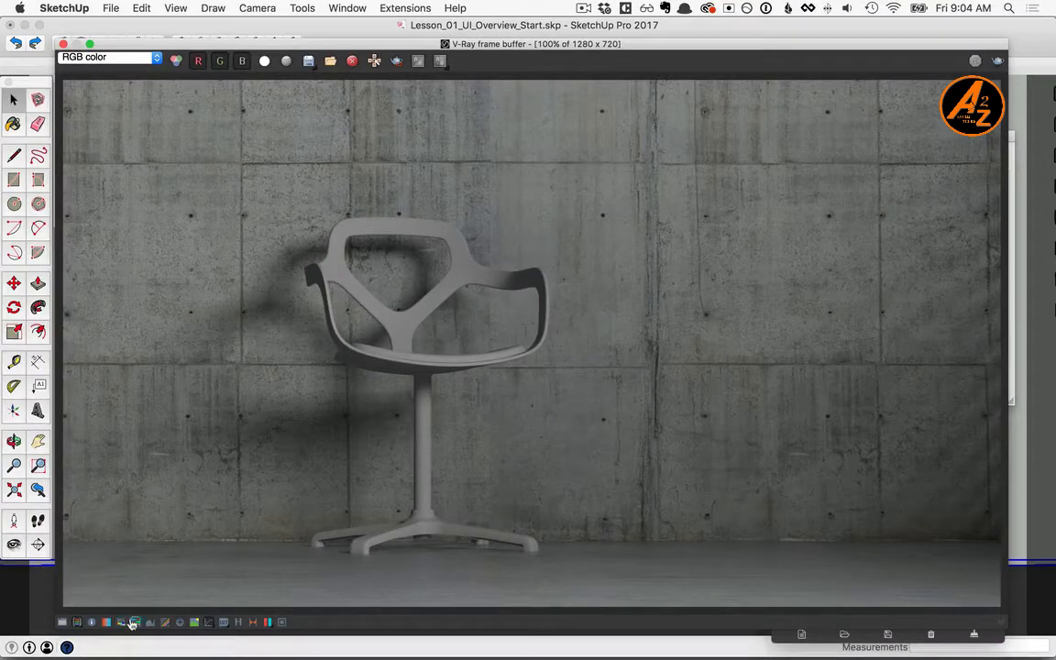
# Enable the frame buffer's render history with a new Desktop folder named VFB History as its directory, and save the current render to it
pyautogui.click(239, 626)
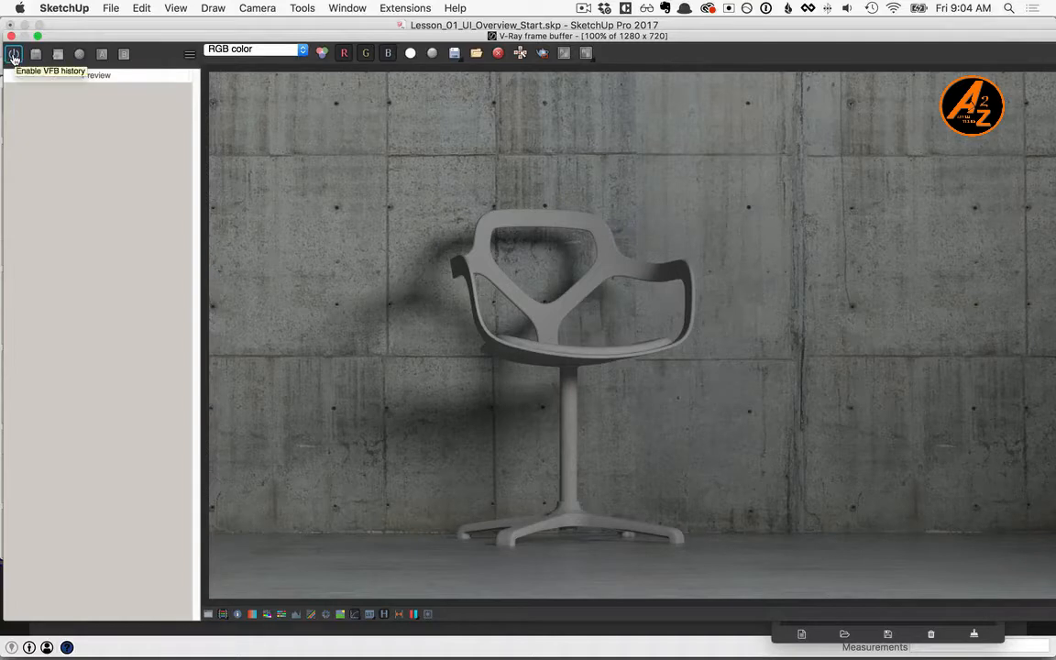
pyautogui.click(13, 55)
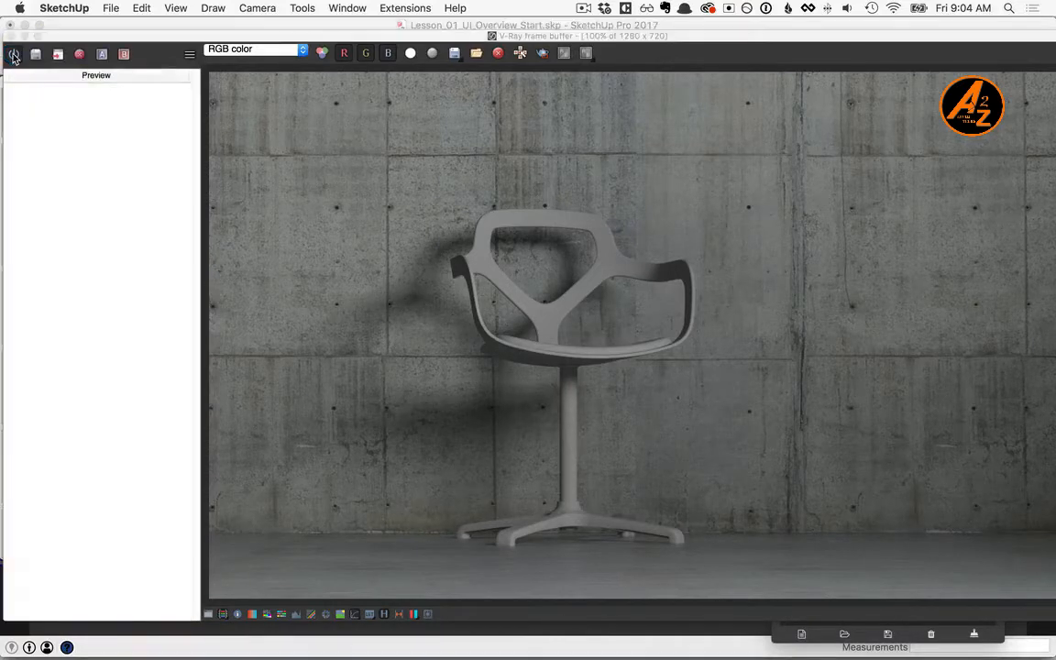
pyautogui.click(190, 56)
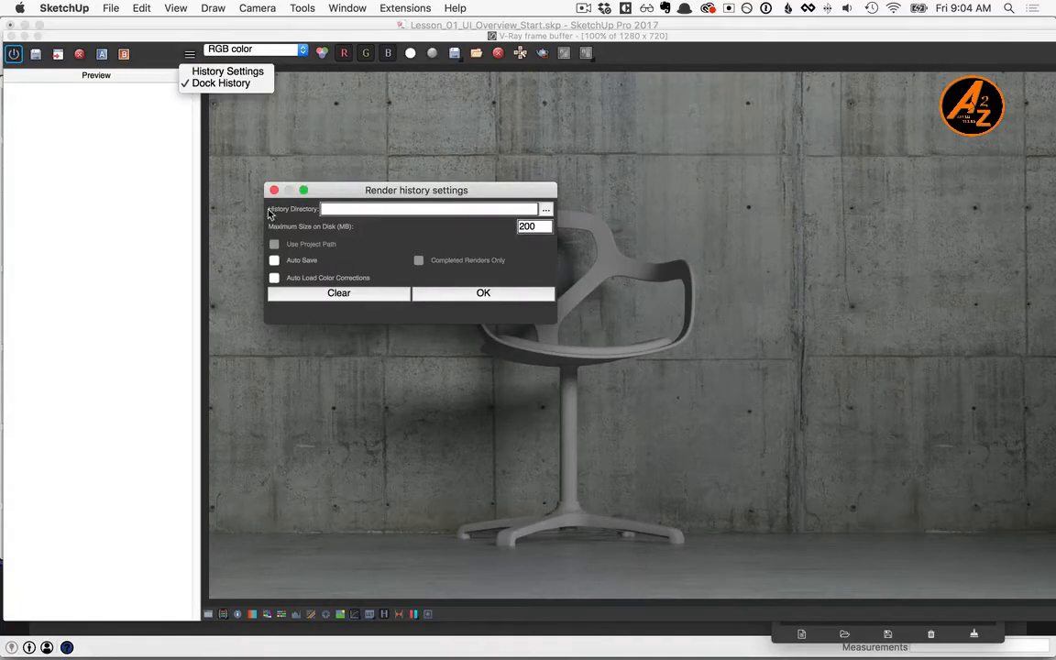
pyautogui.click(547, 211)
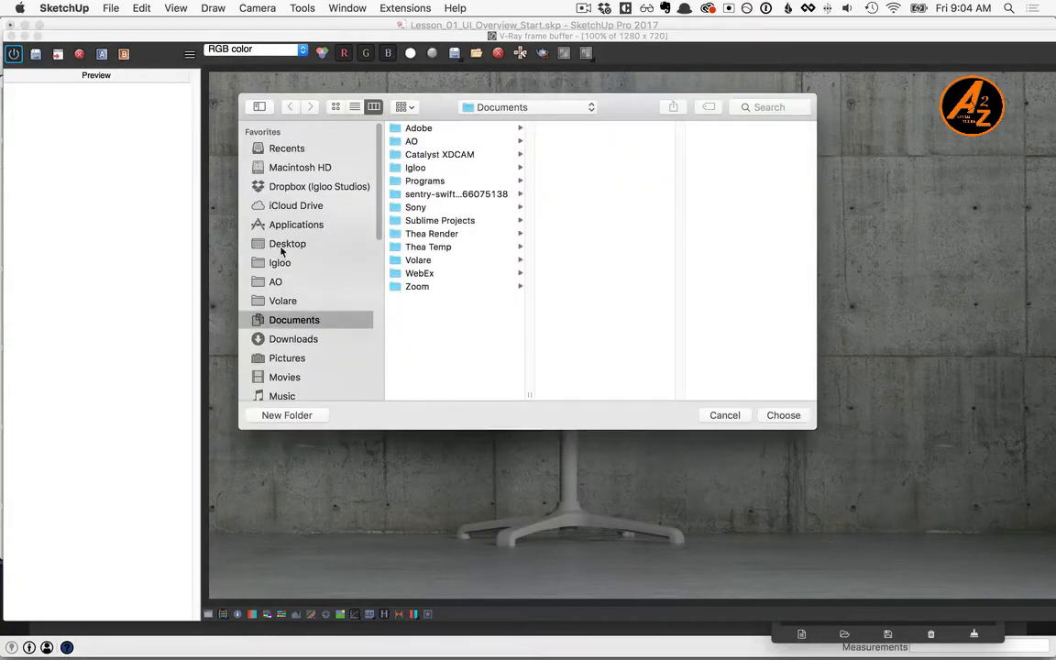
pyautogui.click(284, 245)
pyautogui.click(285, 416)
pyautogui.write('VFB History')
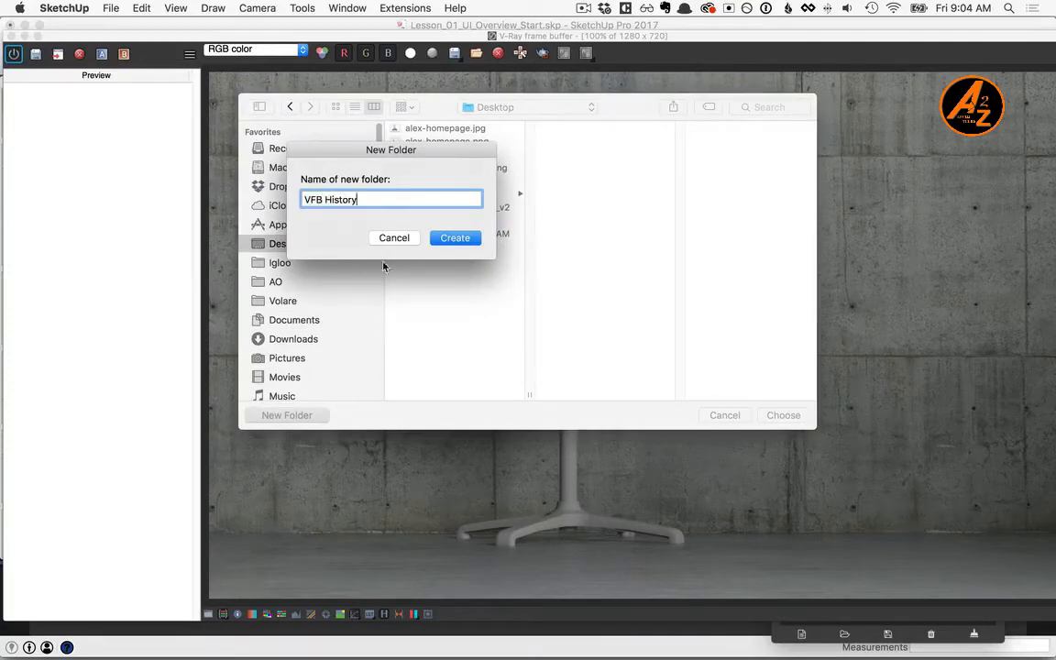
pyautogui.press('Return')
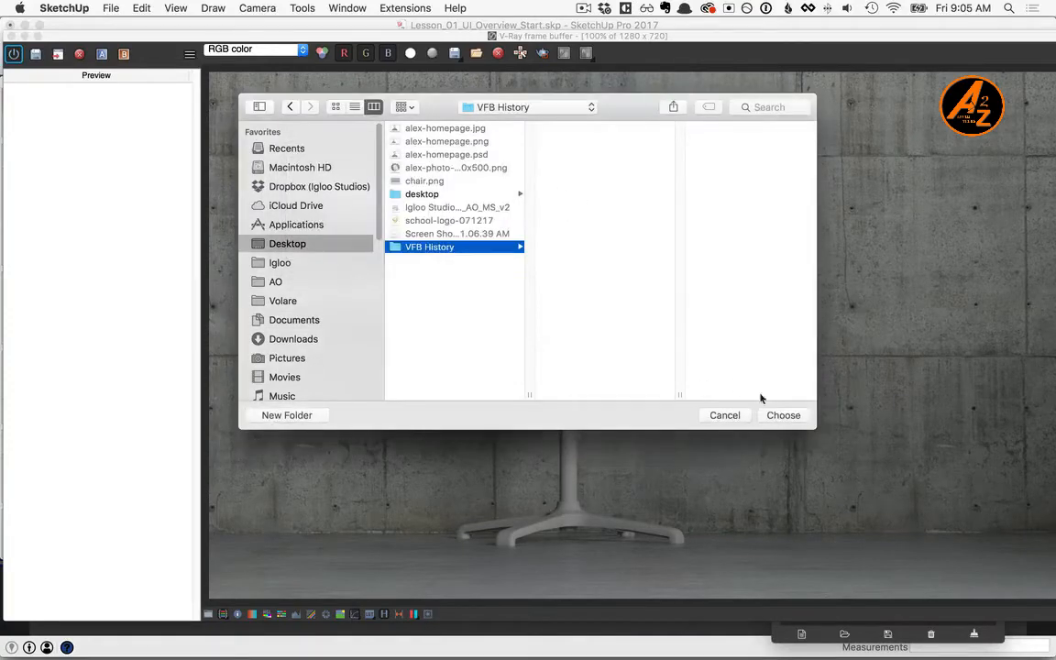
pyautogui.click(783, 415)
pyautogui.click(489, 296)
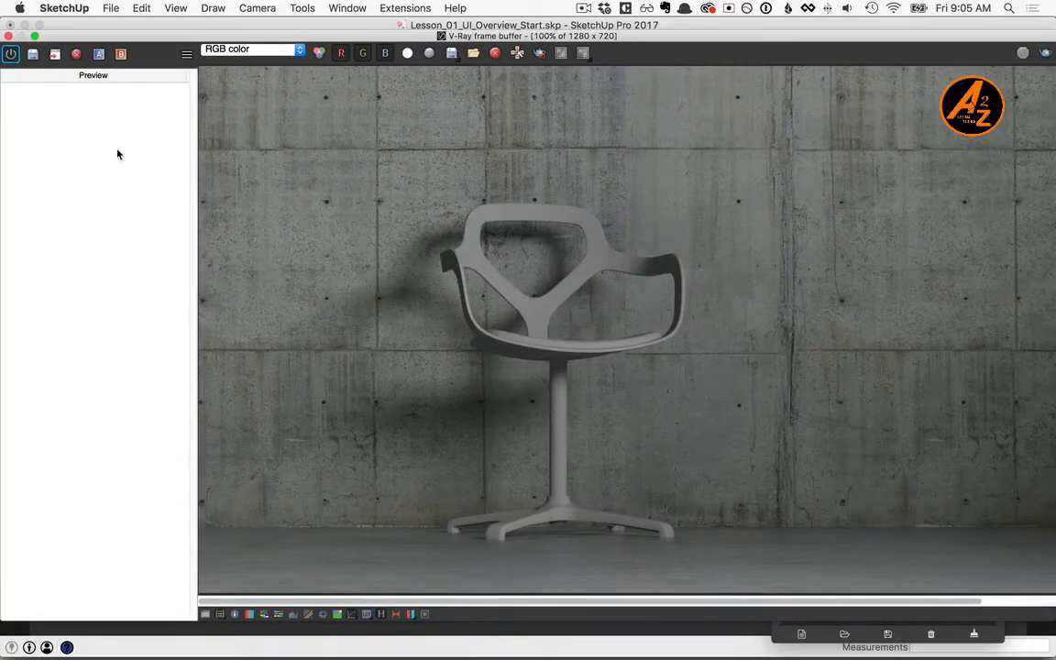
pyautogui.click(34, 57)
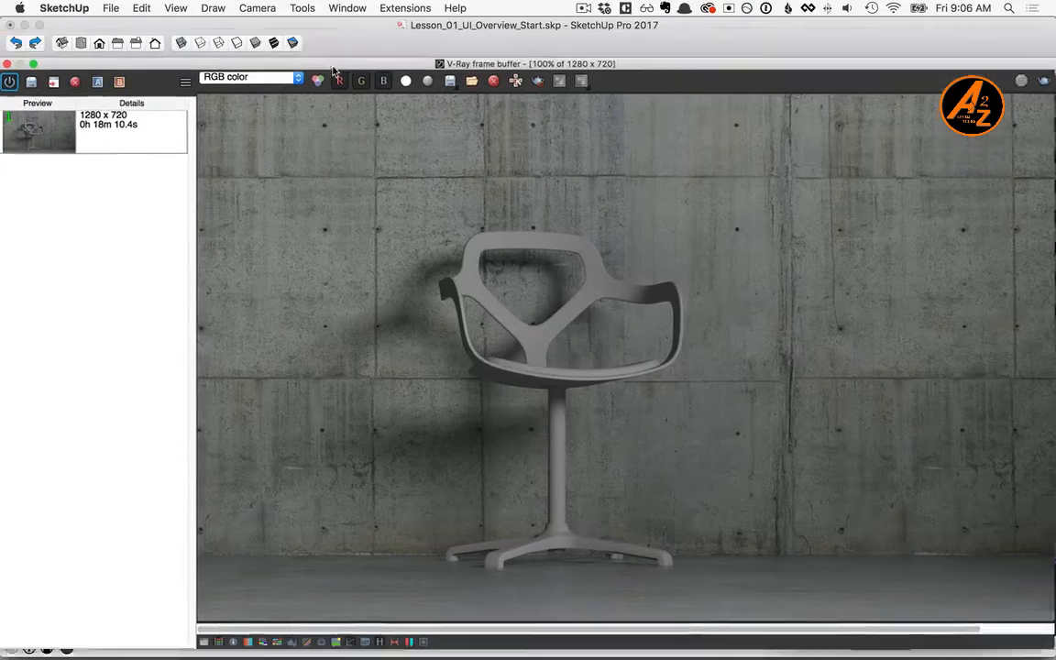
# Clear the frame buffer and progress window out of the way and bring up the V-Ray Asset Editor over the model
pyautogui.moveTo(334, 36); pyautogui.dragTo(306, 356)
pyautogui.click(400, 176)
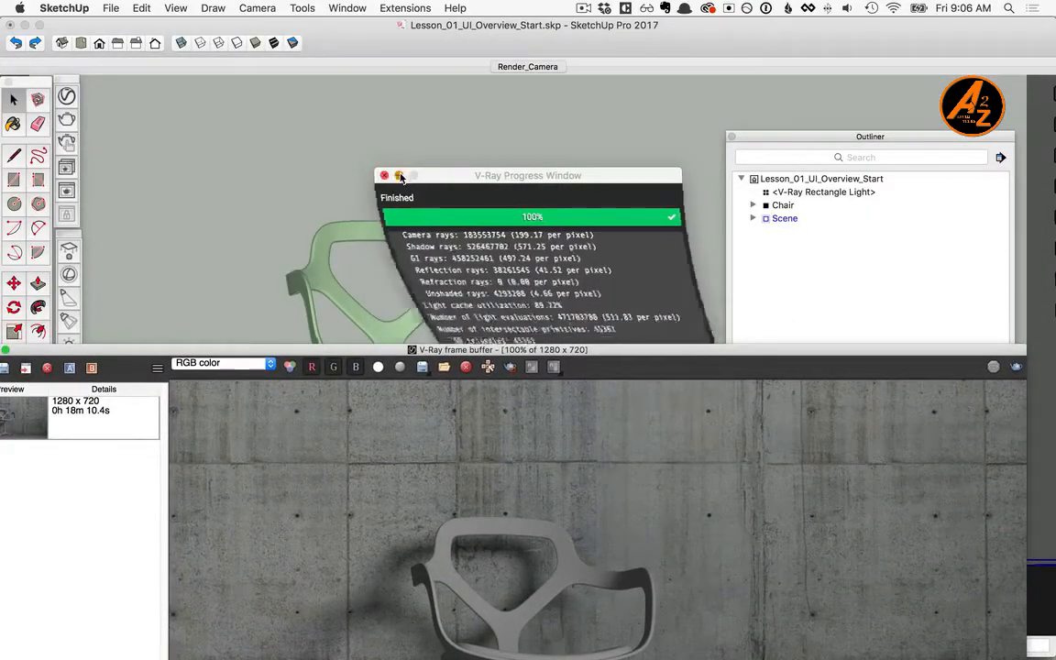
pyautogui.click(70, 102)
pyautogui.moveTo(917, 166); pyautogui.dragTo(639, 55)
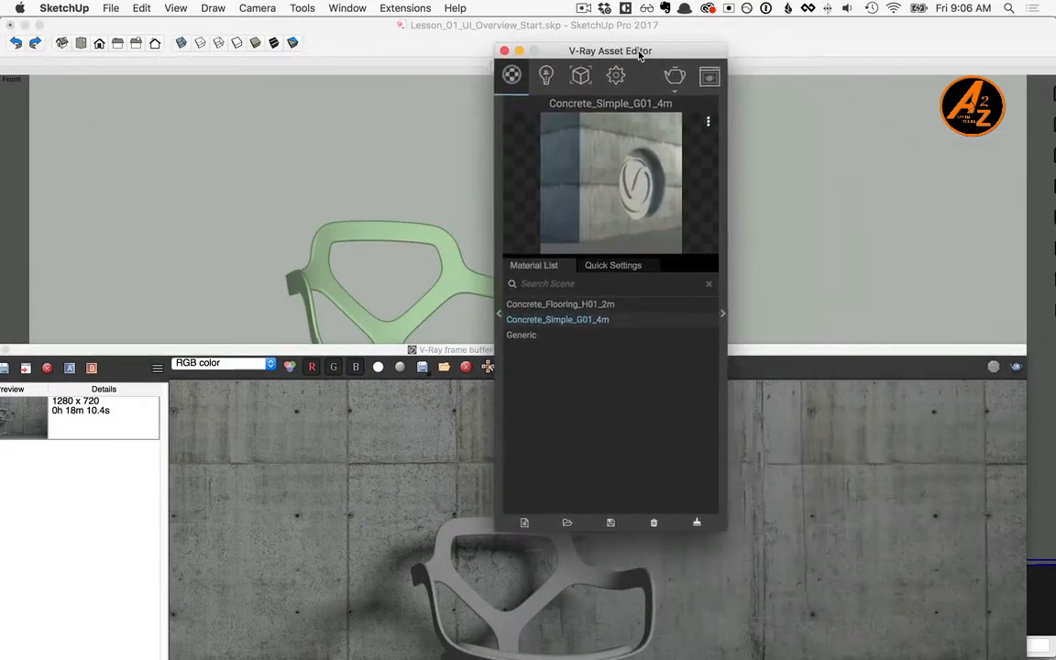
# Change the Generic material's diffuse color to a bright yellow
pyautogui.click(528, 336)
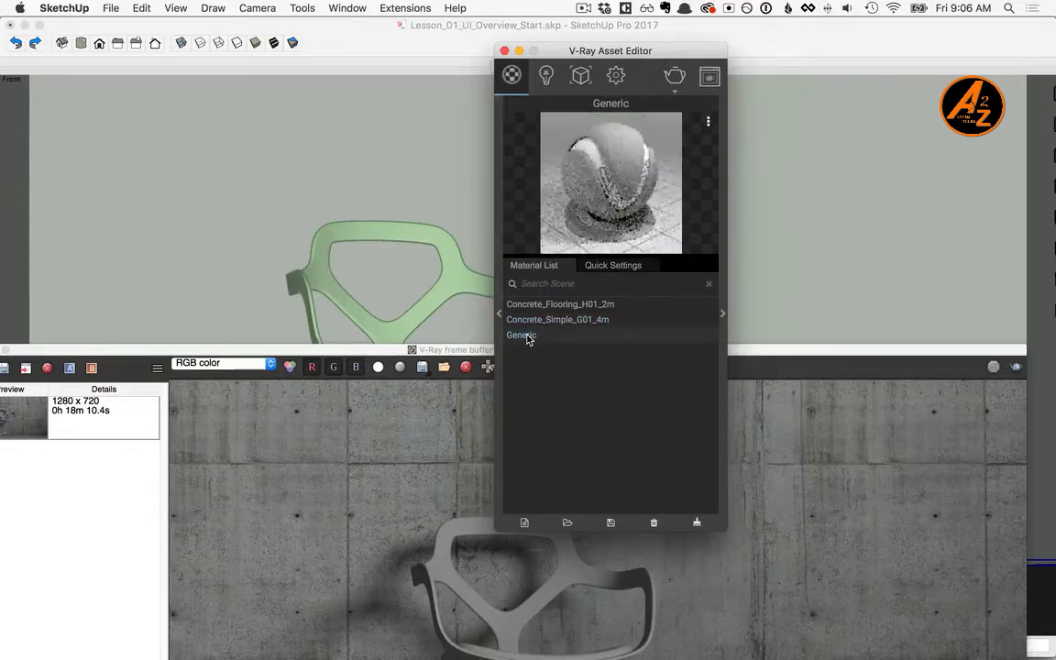
pyautogui.click(624, 270)
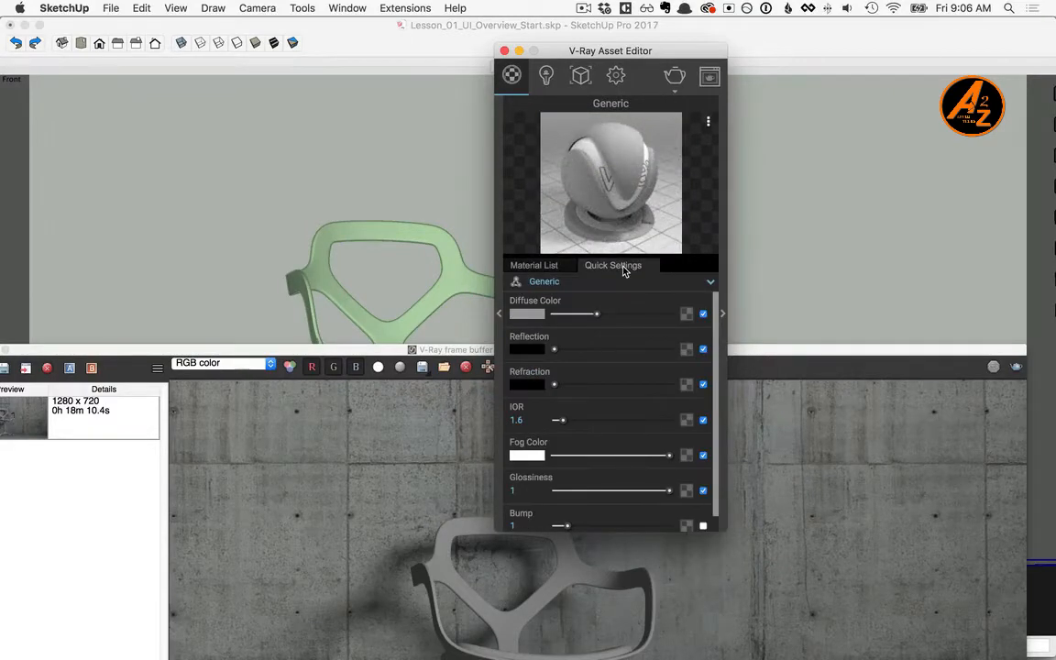
pyautogui.click(528, 315)
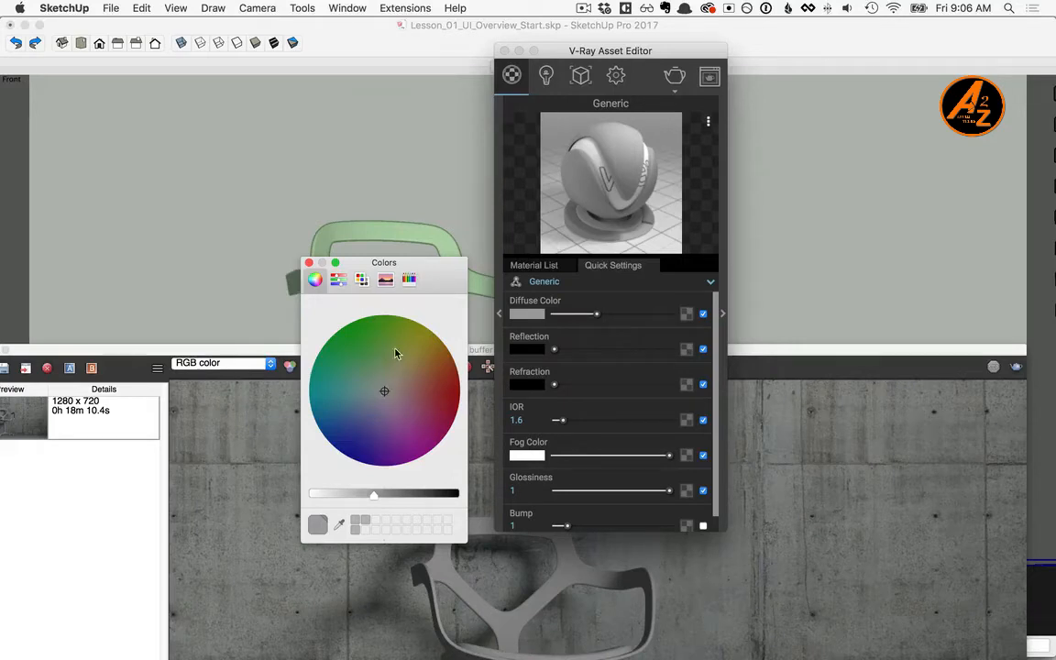
pyautogui.moveTo(385, 393); pyautogui.dragTo(414, 362)
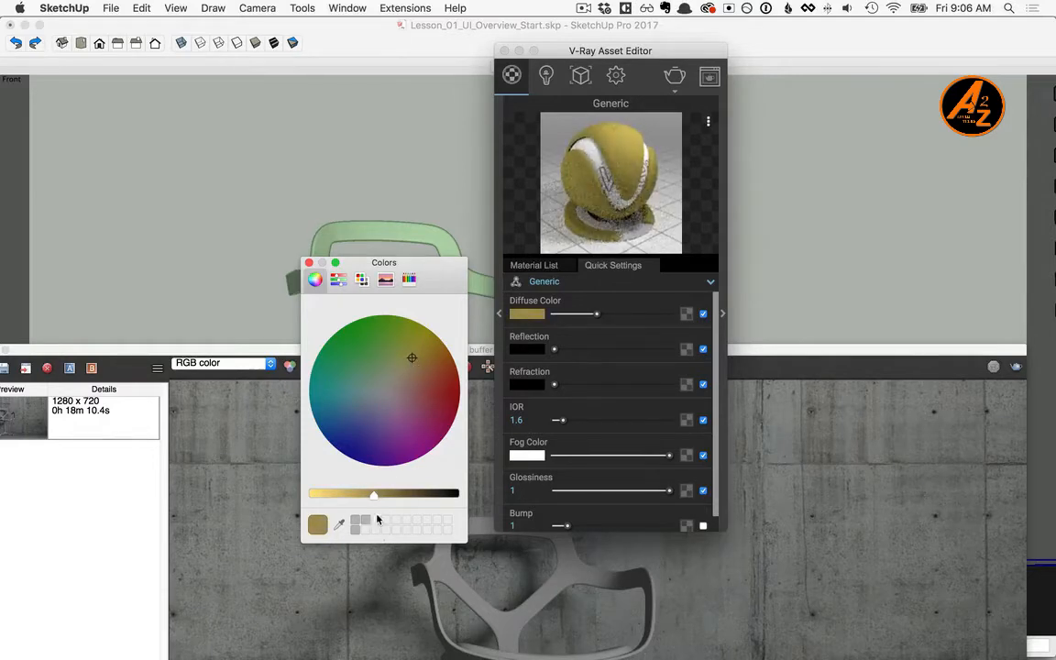
pyautogui.moveTo(375, 499); pyautogui.dragTo(318, 500)
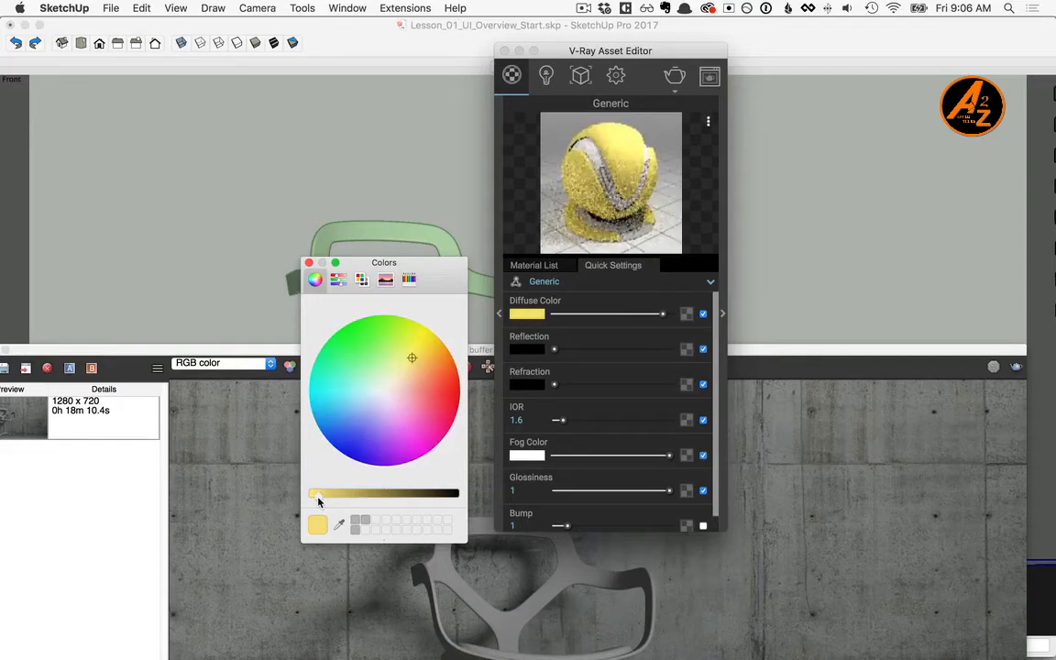
# Disable automatic image saving in the render output settings
pyautogui.click(616, 77)
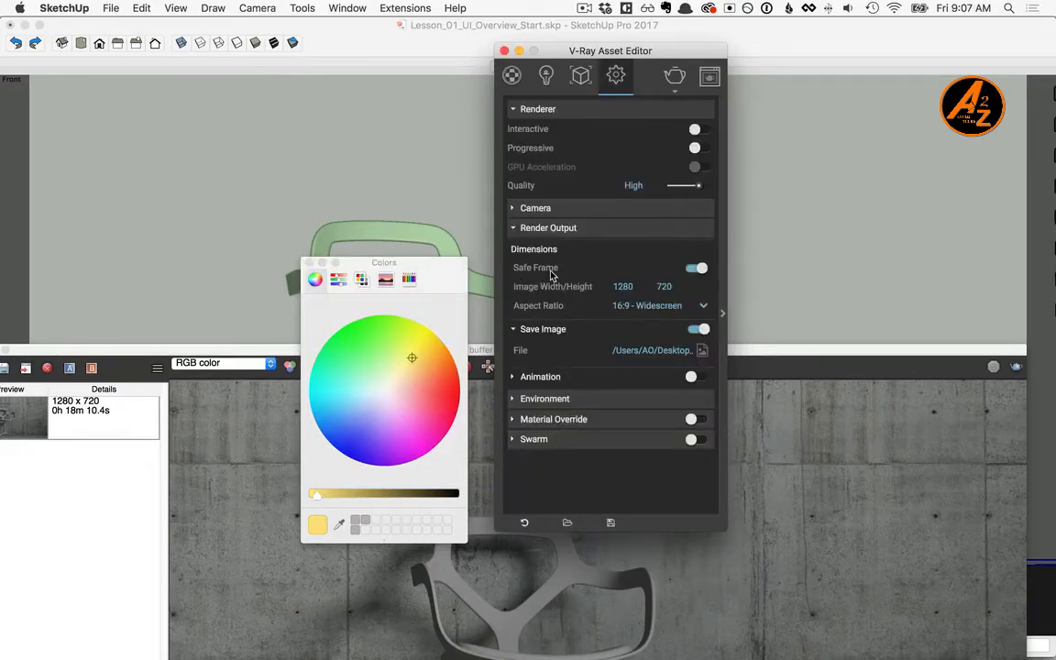
pyautogui.click(701, 331)
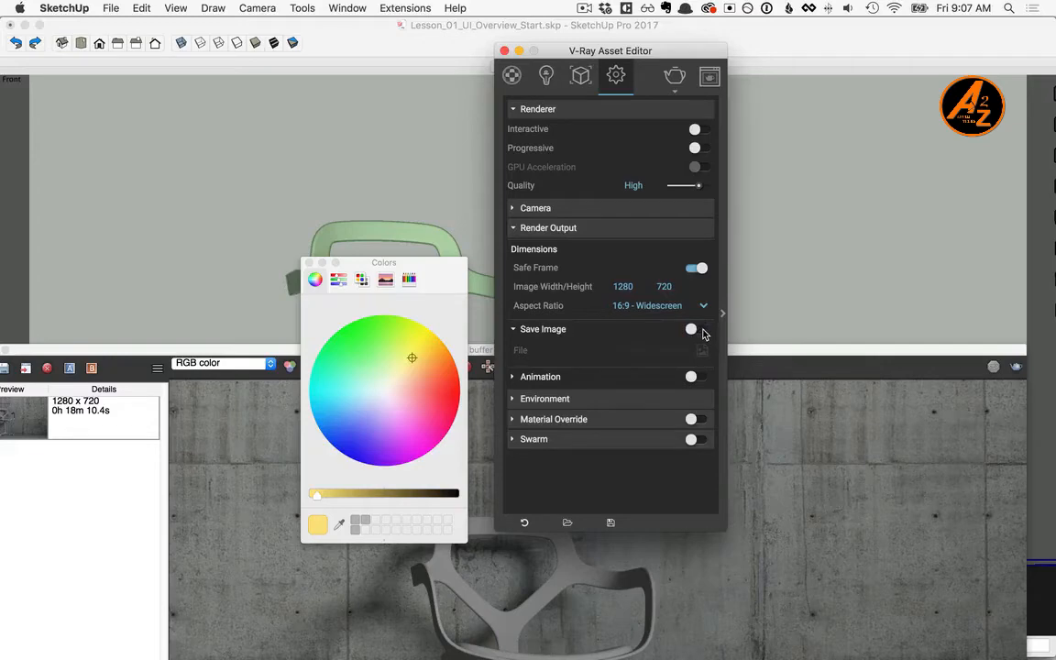
# Set a render region around the whole chair in the frame buffer and render only that area
pyautogui.moveTo(747, 351); pyautogui.dragTo(776, 34)
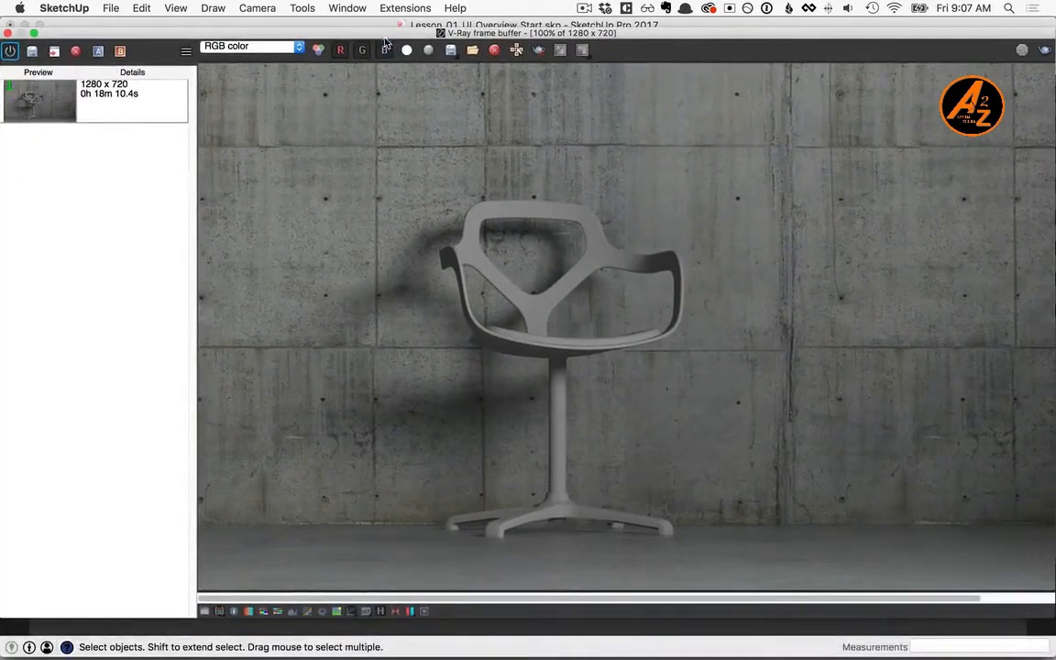
pyautogui.click(539, 52)
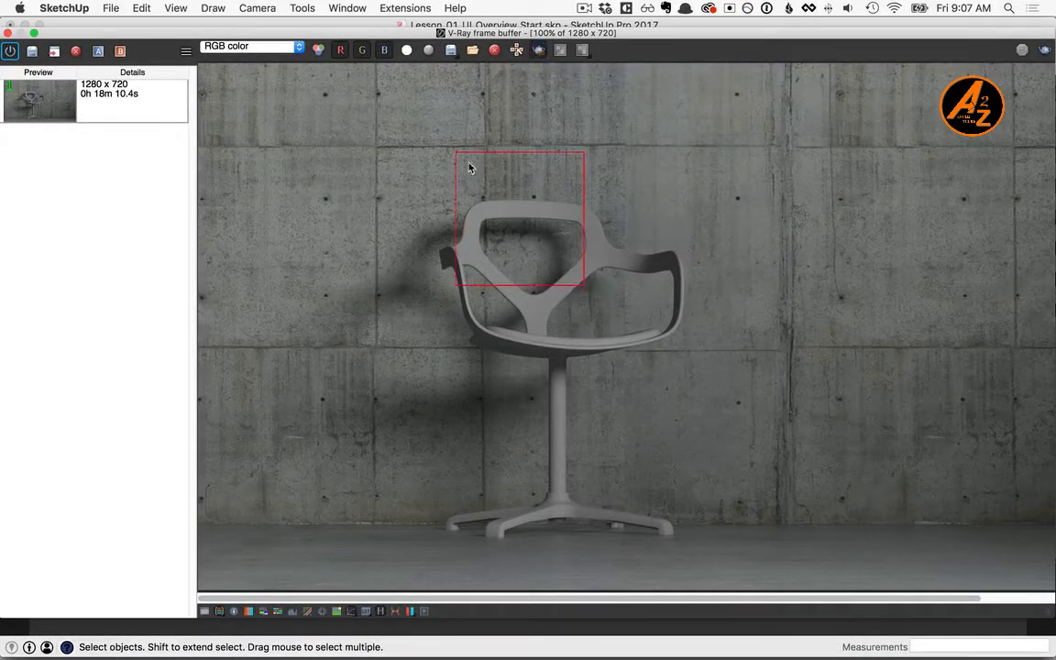
pyautogui.moveTo(432, 155); pyautogui.dragTo(703, 559)
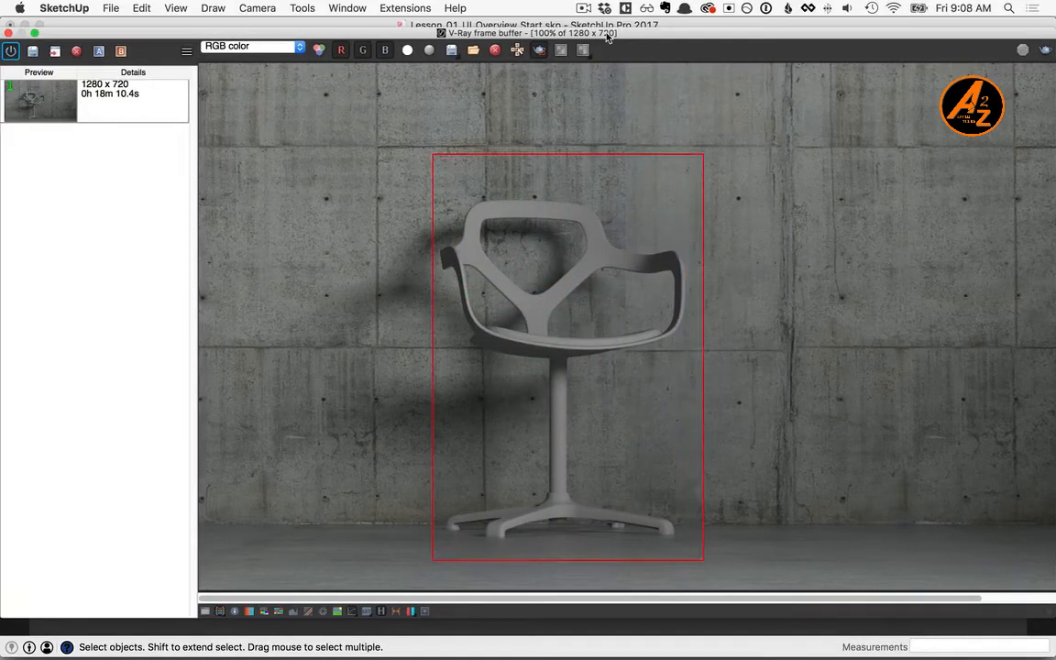
pyautogui.moveTo(606, 35); pyautogui.dragTo(604, 210)
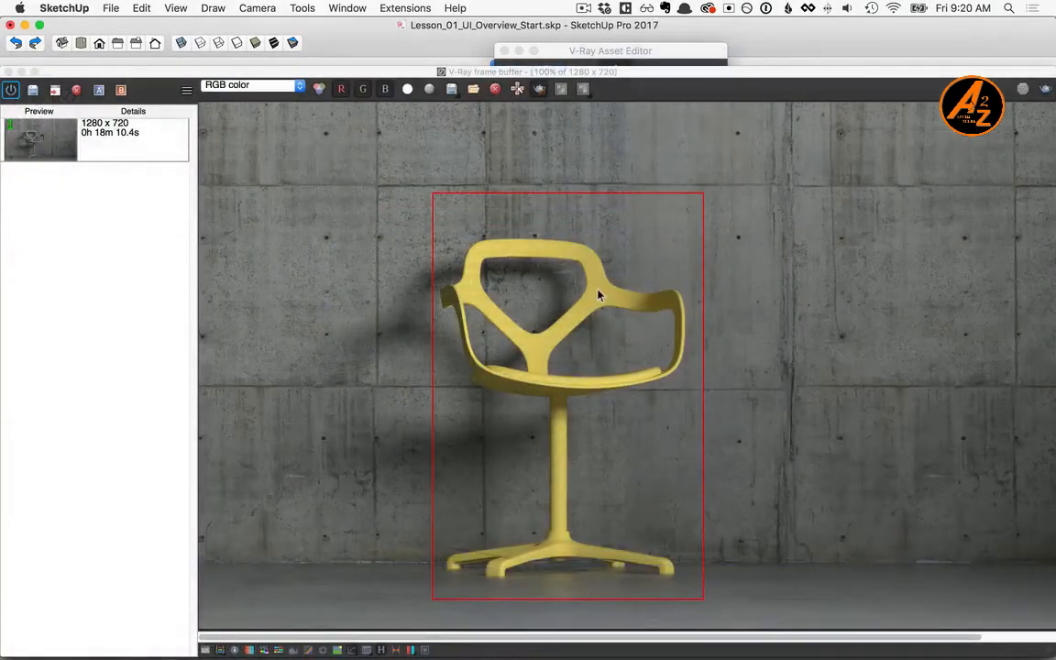
# Save the yellow chair render to the history and compare it with the grey version by switching between the two entries
pyautogui.click(32, 89)
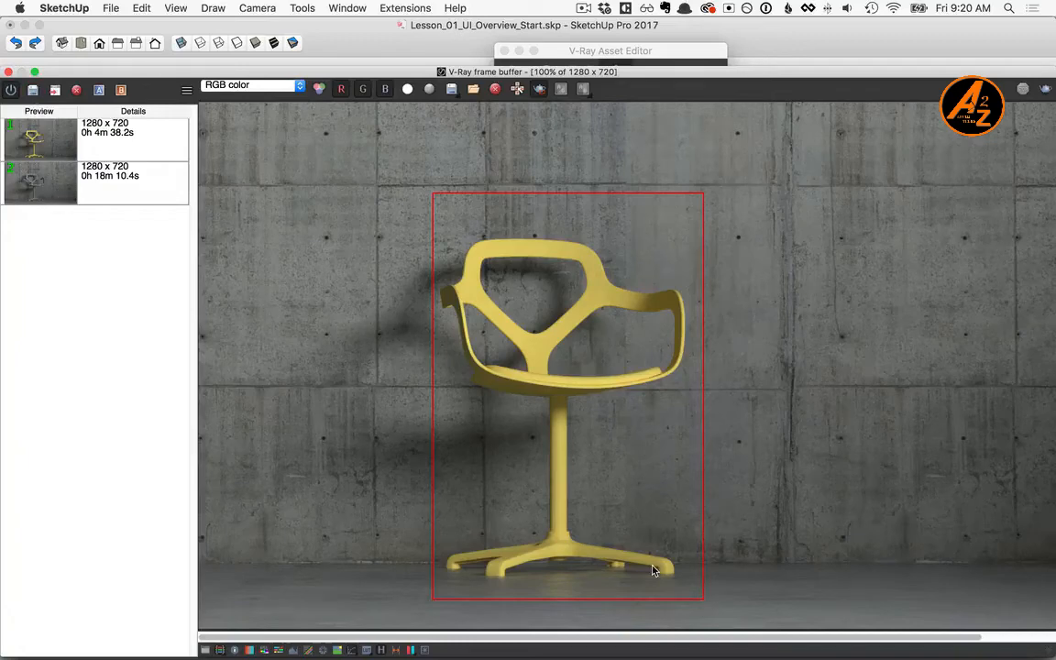
pyautogui.doubleClick(39, 189)
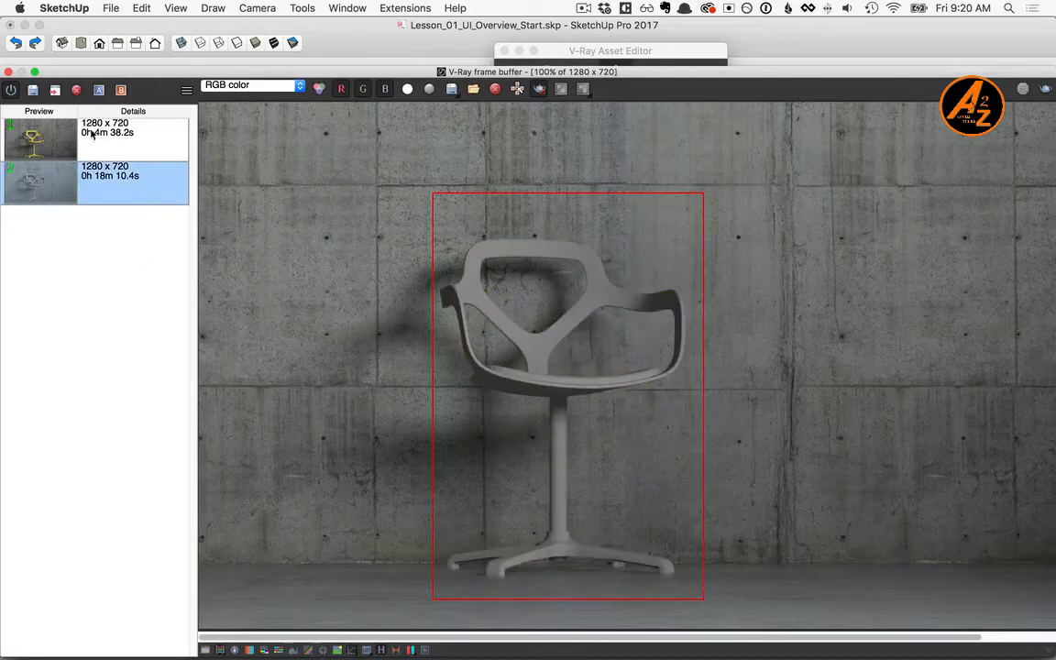
pyautogui.doubleClick(41, 133)
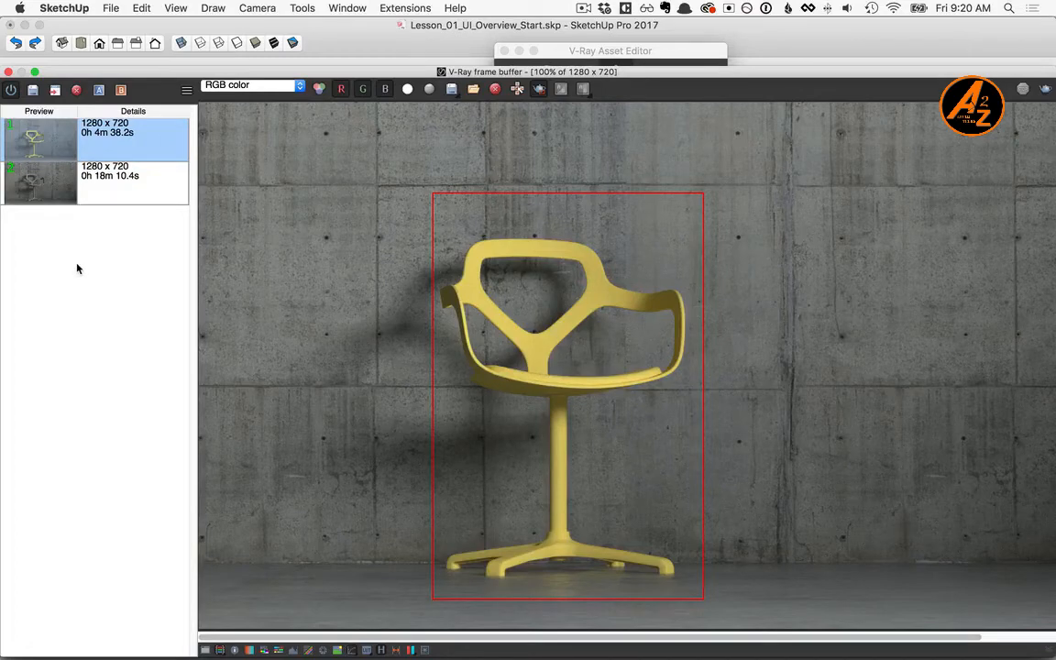
pyautogui.doubleClick(11, 166)
pyautogui.press('Up')
pyautogui.press('Down')
pyautogui.press('Up')
pyautogui.press('Down')
pyautogui.press('Up')
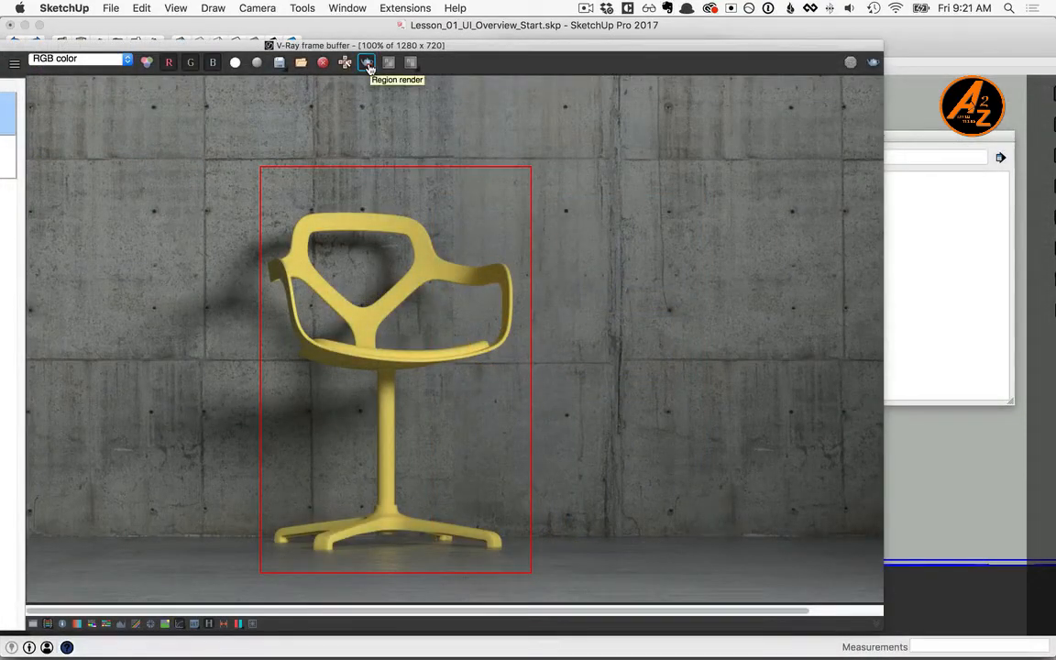
# Turn off the render region and enable the Exposure adjustment in the frame buffer's color corrections
pyautogui.click(368, 65)
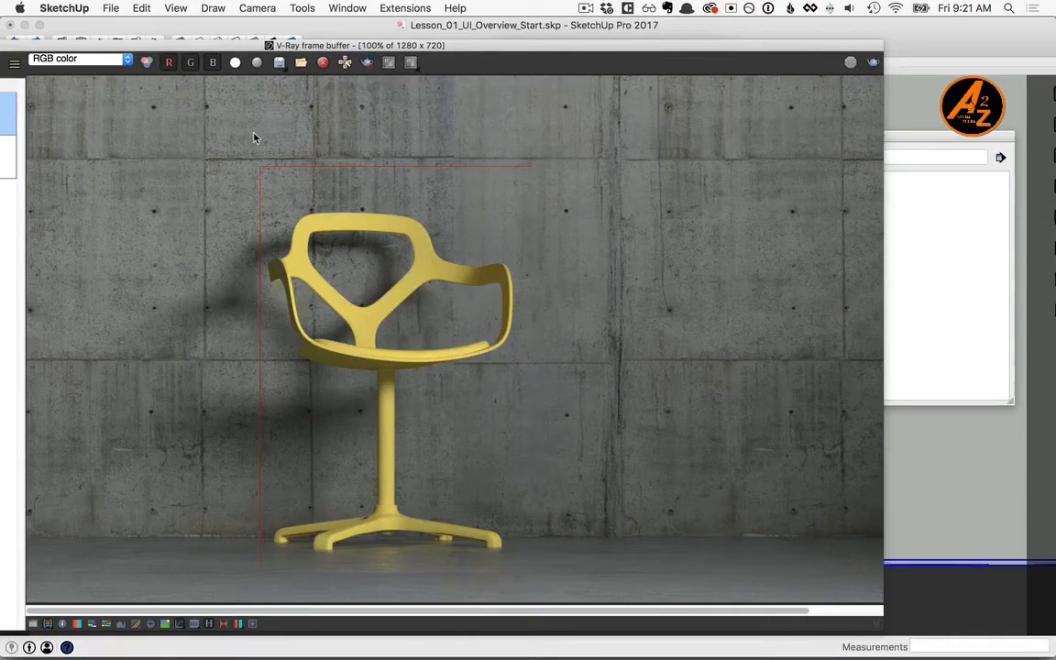
pyautogui.click(33, 625)
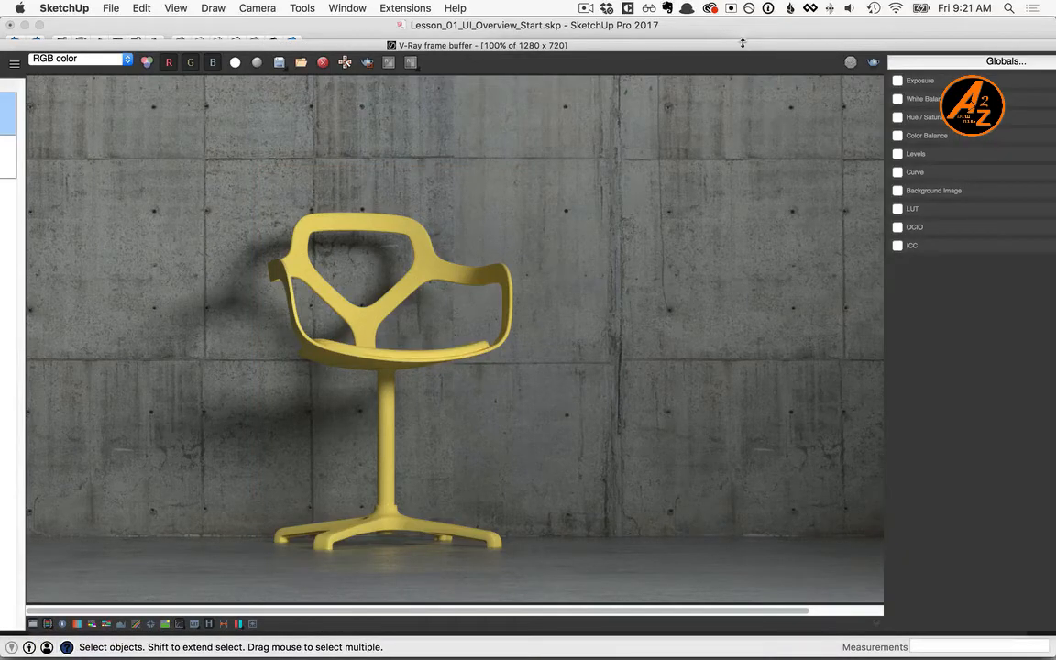
pyautogui.moveTo(742, 46); pyautogui.dragTo(671, 45)
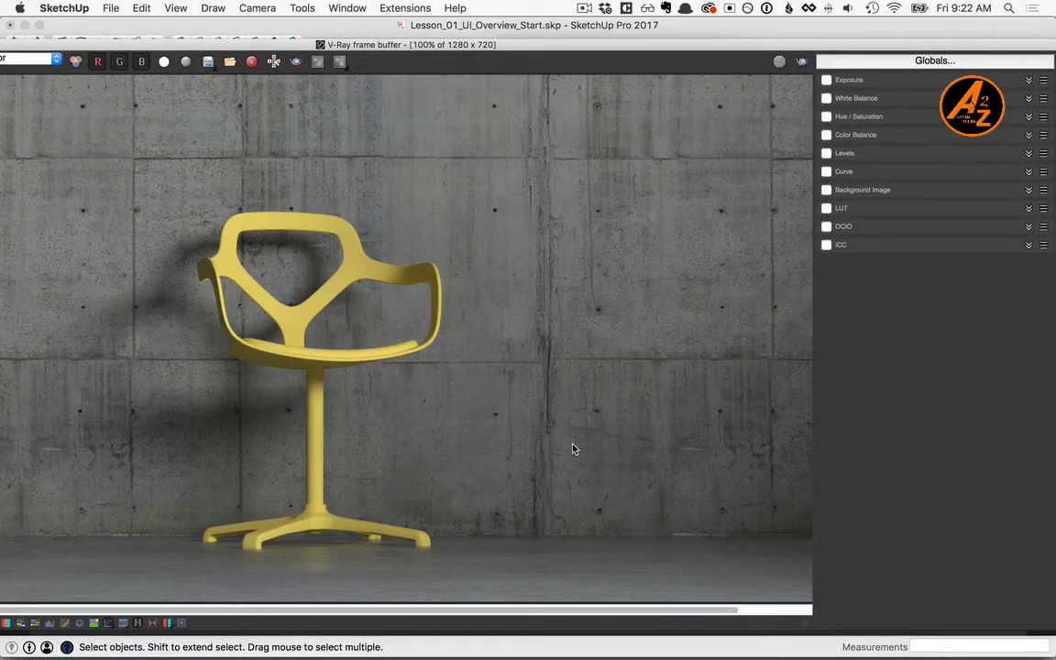
pyautogui.click(827, 81)
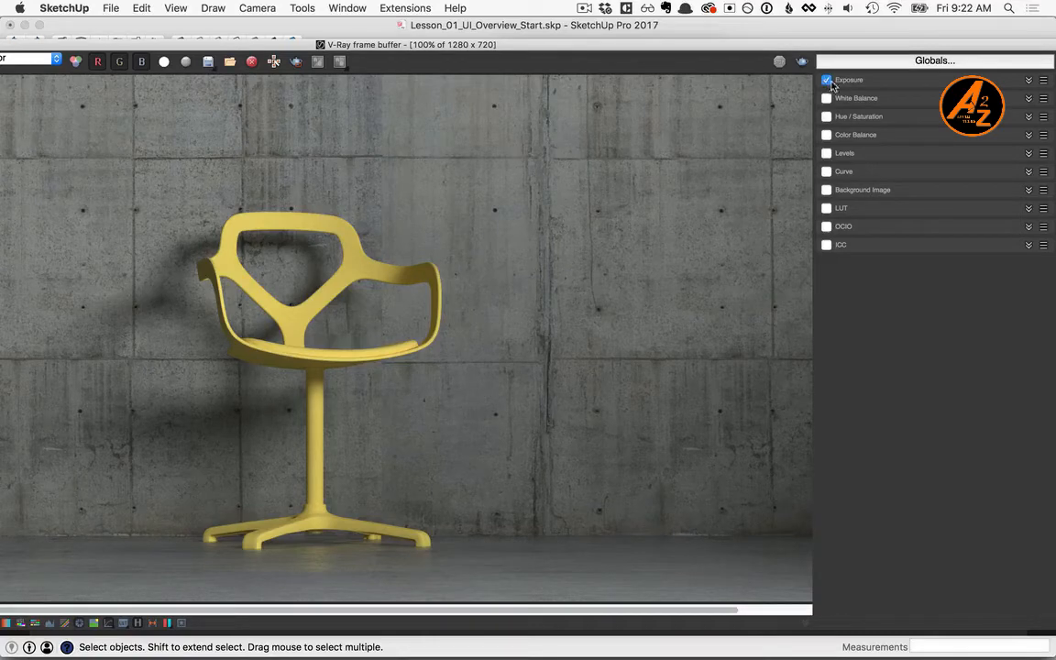
# Expand the Exposure correction and set exposure to about 0.70, highlight burn to 0.94 and contrast to 0.12
pyautogui.click(1029, 81)
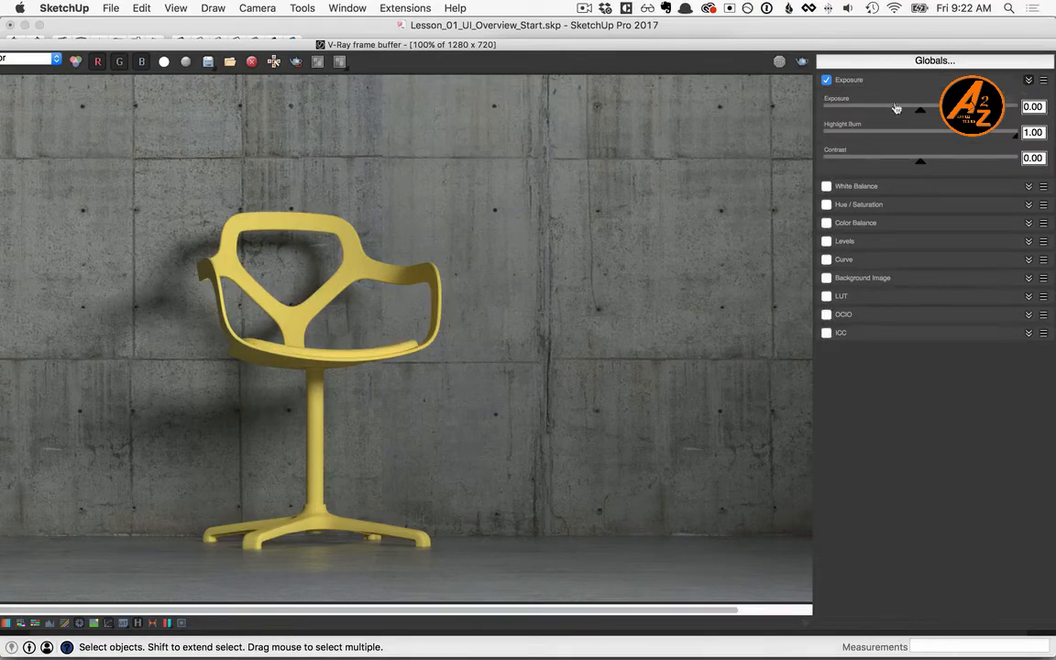
pyautogui.moveTo(923, 114)
pyautogui.mouseDown()
pyautogui.moveTo(954, 113)
pyautogui.moveTo(926, 115)
pyautogui.mouseUp()
pyautogui.moveTo(1016, 141)
pyautogui.mouseDown()
pyautogui.moveTo(802, 128)
pyautogui.moveTo(1006, 135)
pyautogui.mouseUp()
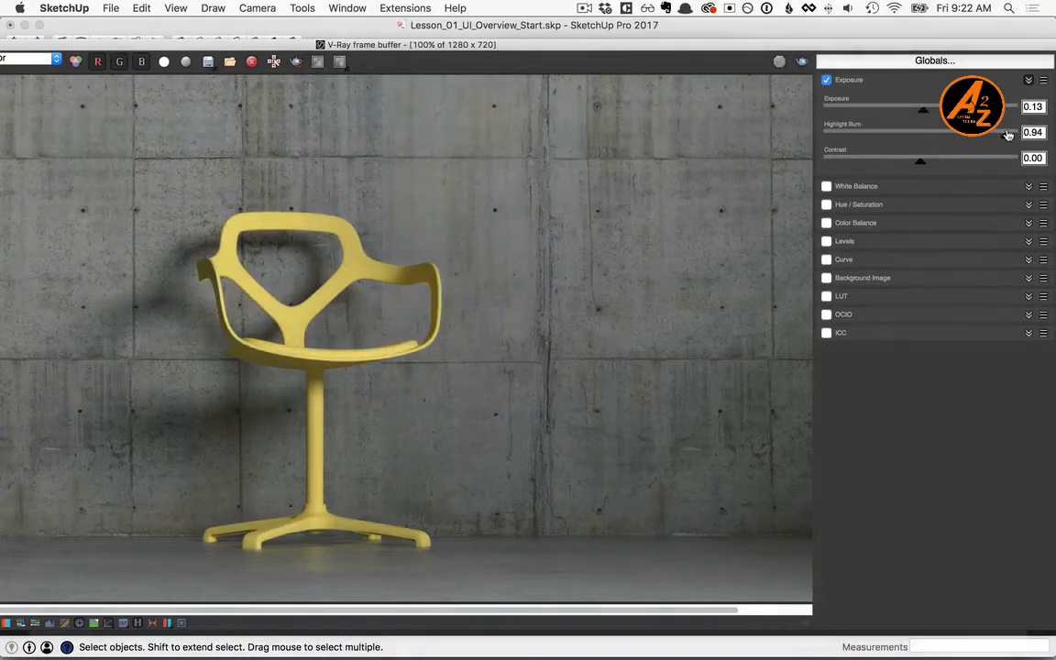
pyautogui.moveTo(917, 165)
pyautogui.mouseDown()
pyautogui.moveTo(899, 166)
pyautogui.moveTo(945, 163)
pyautogui.moveTo(925, 165)
pyautogui.moveTo(935, 165)
pyautogui.mouseUp()
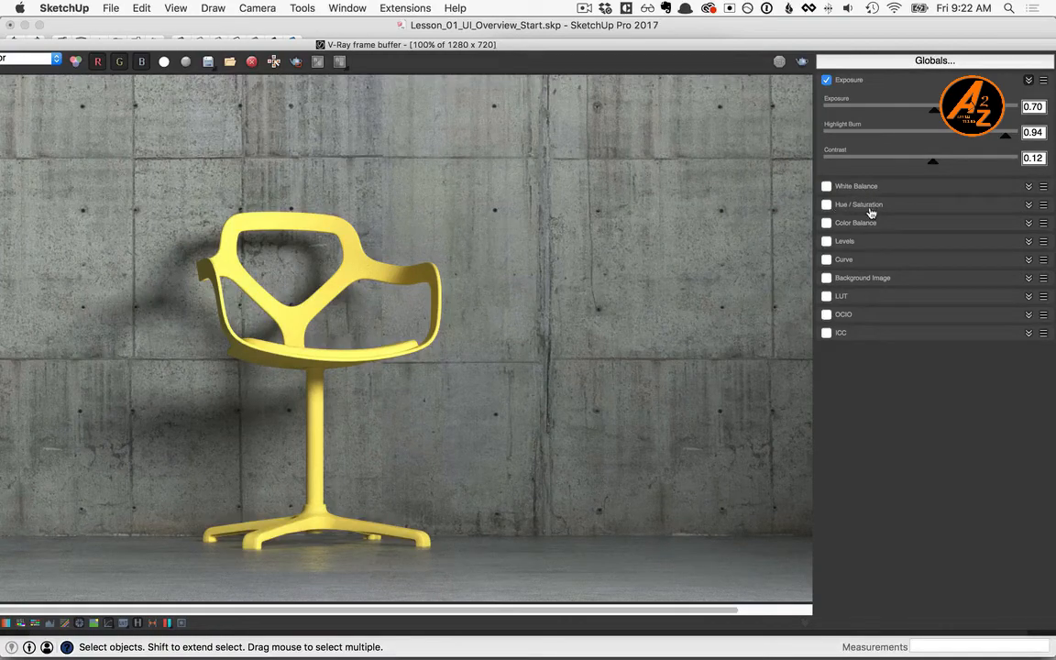
# Enable the White Balance correction and set its temperature to about 6091
pyautogui.click(827, 187)
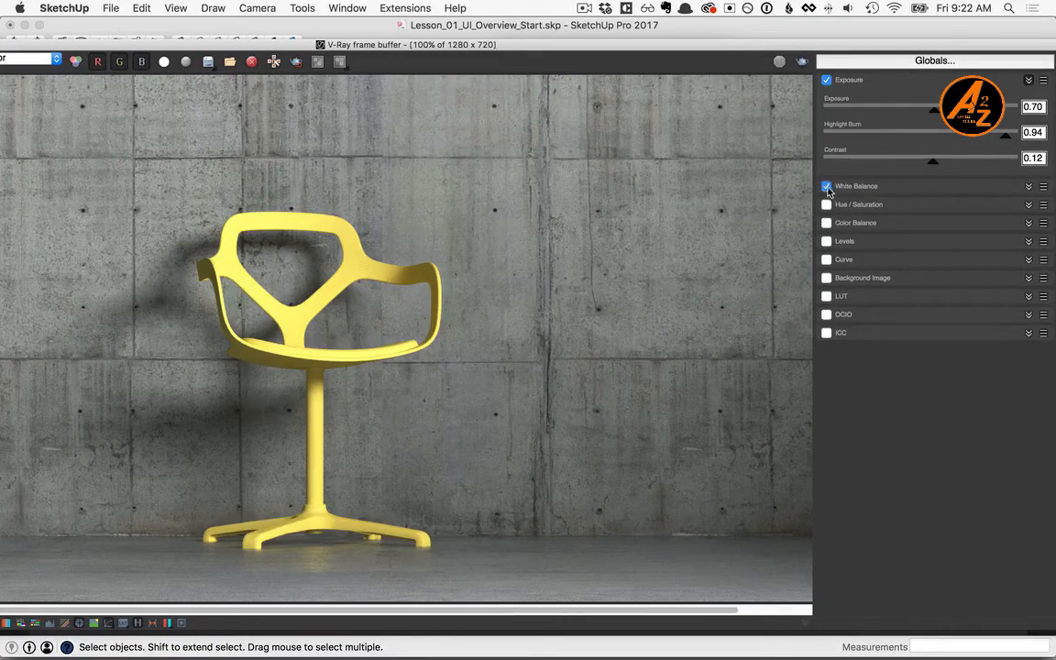
pyautogui.click(1029, 186)
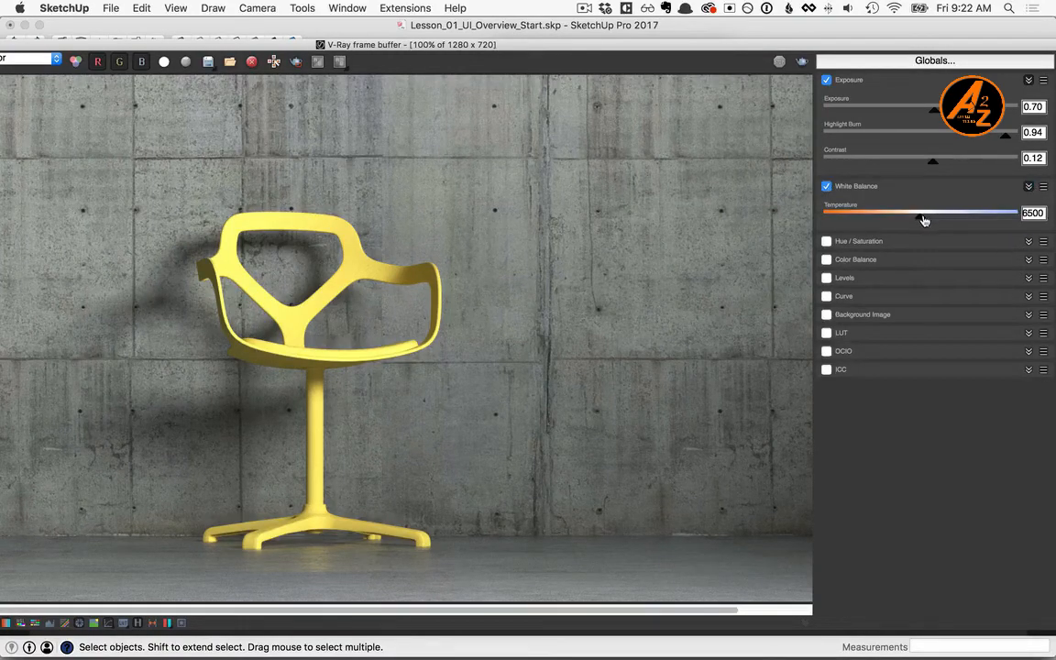
pyautogui.moveTo(922, 219)
pyautogui.mouseDown()
pyautogui.moveTo(897, 221)
pyautogui.moveTo(953, 218)
pyautogui.moveTo(909, 216)
pyautogui.mouseUp()
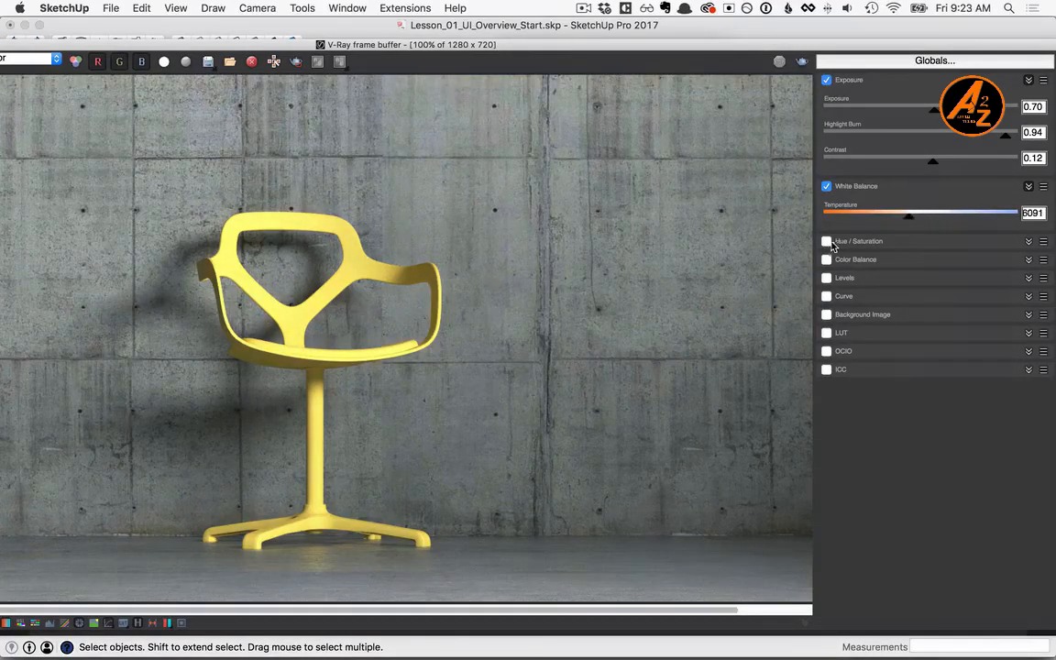
# Enable the Hue / Saturation correction and set hue to about -6.11, saturation to 0.13 and lightness to -0.01
pyautogui.click(827, 241)
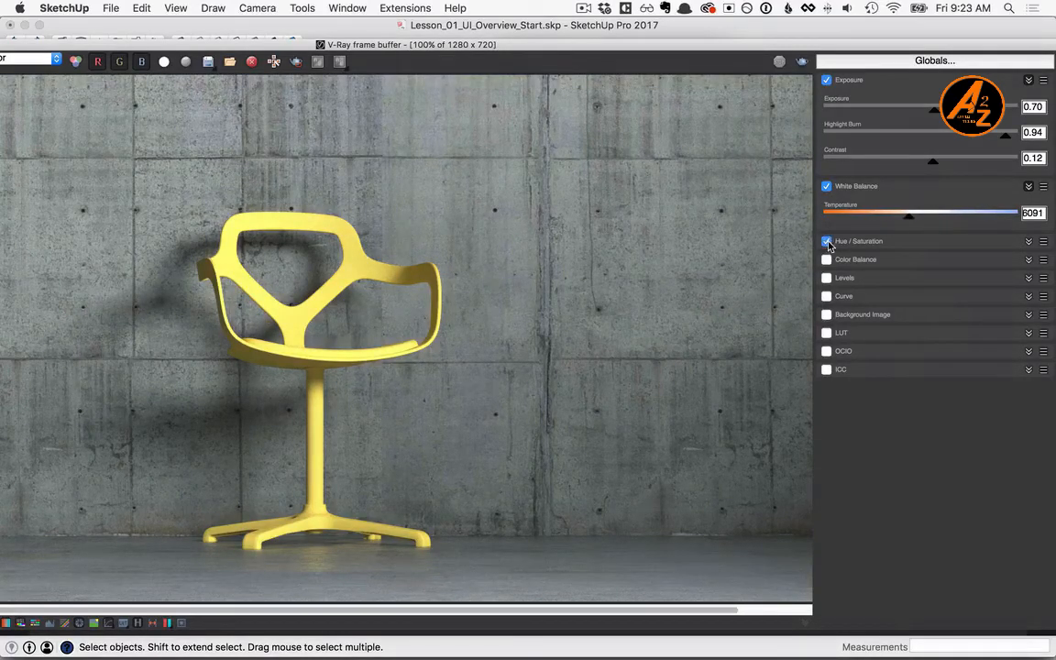
pyautogui.click(1029, 241)
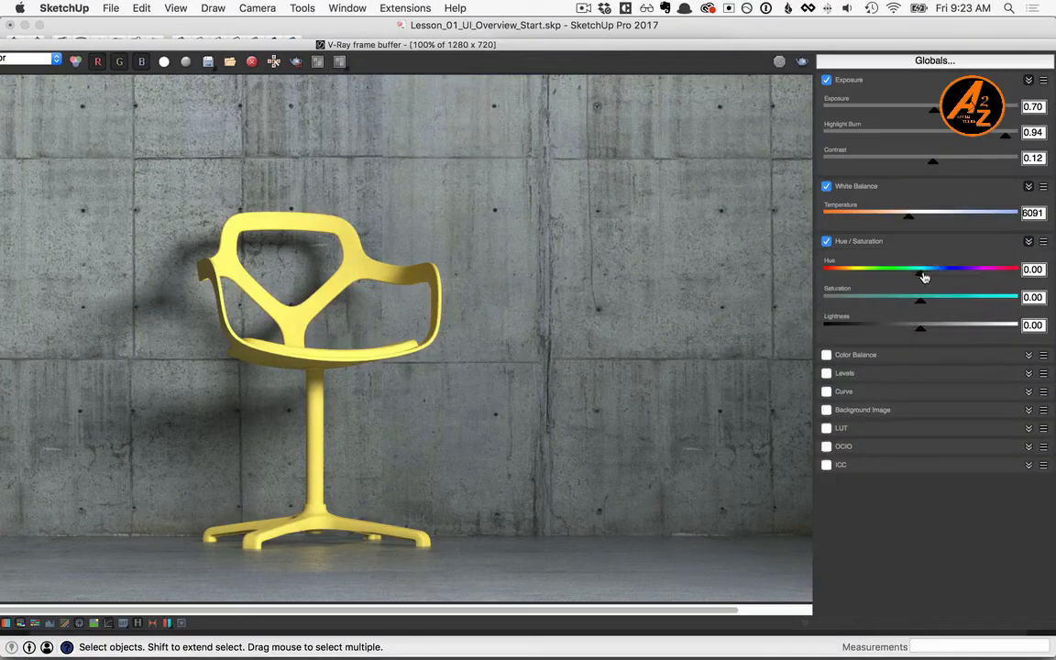
pyautogui.moveTo(923, 279); pyautogui.dragTo(920, 330)
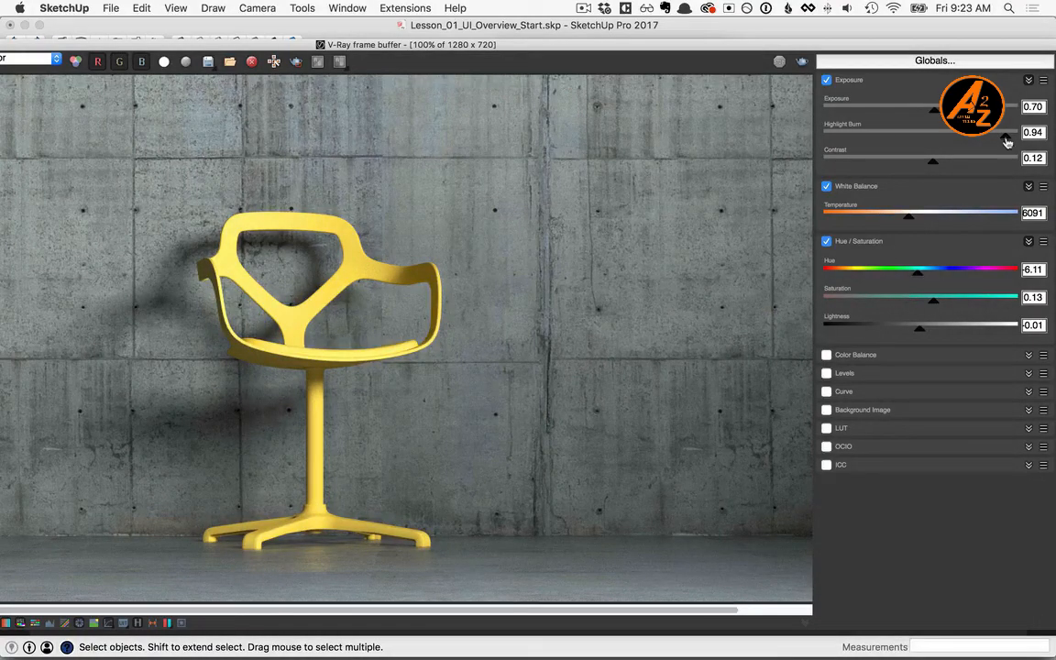
# Refine the Exposure correction with highlight burn at about 0.92 and exposure at 0.85, and lower the contrast
pyautogui.moveTo(1006, 137)
pyautogui.mouseDown()
pyautogui.moveTo(990, 143)
pyautogui.moveTo(1004, 138)
pyautogui.mouseUp()
pyautogui.moveTo(934, 114); pyautogui.dragTo(938, 113)
pyautogui.moveTo(938, 112)
pyautogui.mouseDown()
pyautogui.moveTo(950, 112)
pyautogui.moveTo(936, 113)
pyautogui.mouseUp()
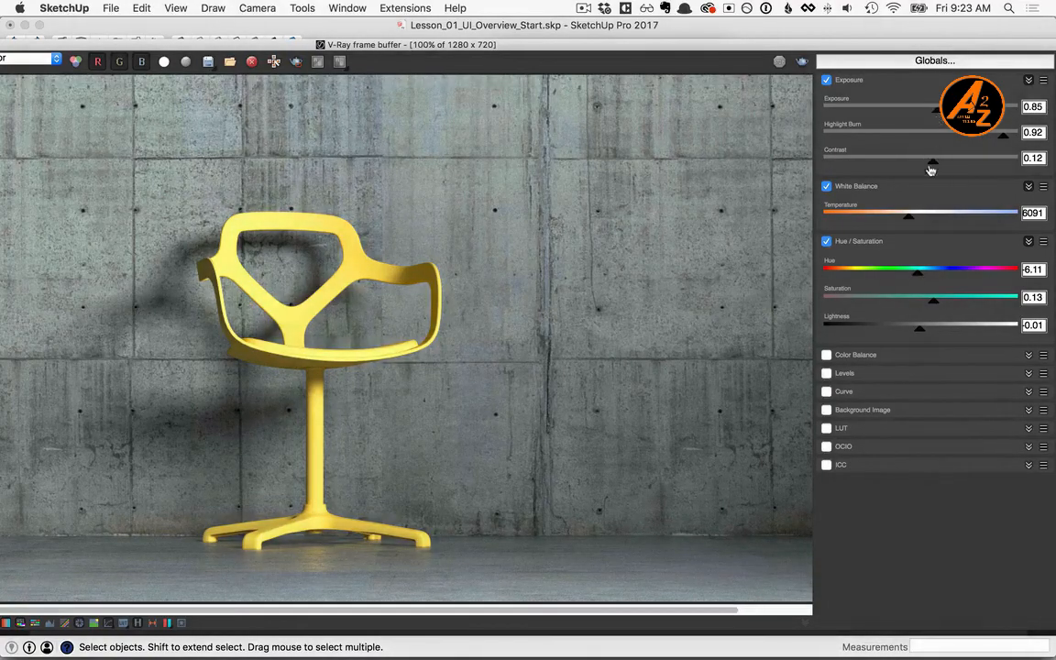
pyautogui.moveTo(933, 162); pyautogui.dragTo(920, 162)
# Save the color-corrected render to the Desktop as a PNG image named chair-final
pyautogui.moveTo(729, 46); pyautogui.dragTo(879, 41)
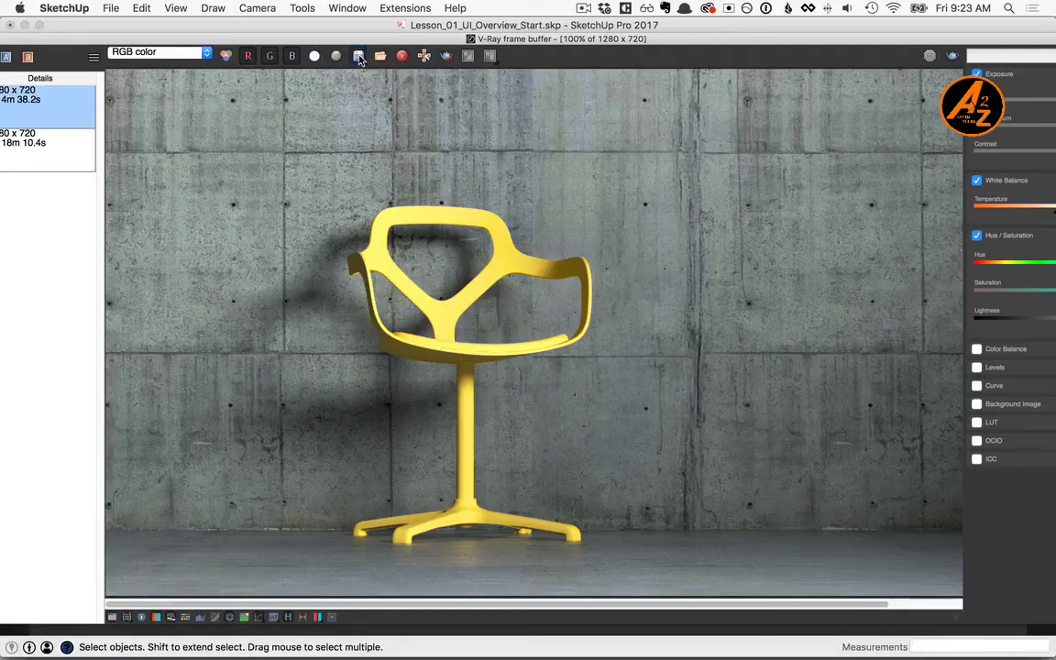
pyautogui.click(358, 56)
pyautogui.click(214, 277)
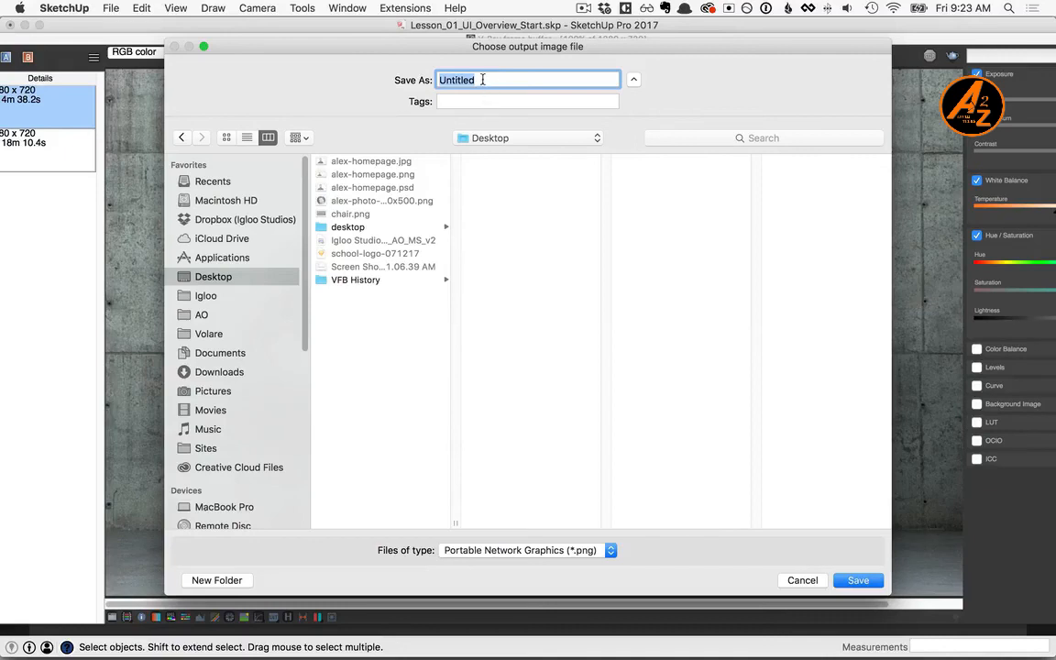
pyautogui.write('chair-final')
pyautogui.press('Return')
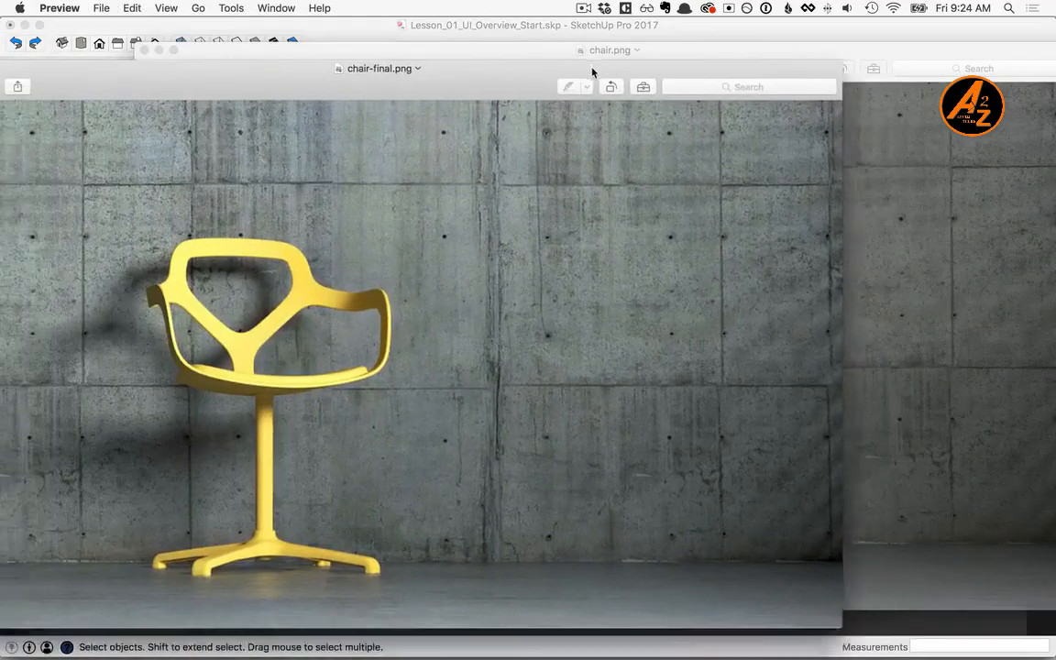
# Compare chair-final.png with the earlier chair.png in Preview by moving the final image aside and back over it
pyautogui.moveTo(592, 71); pyautogui.dragTo(385, 62)
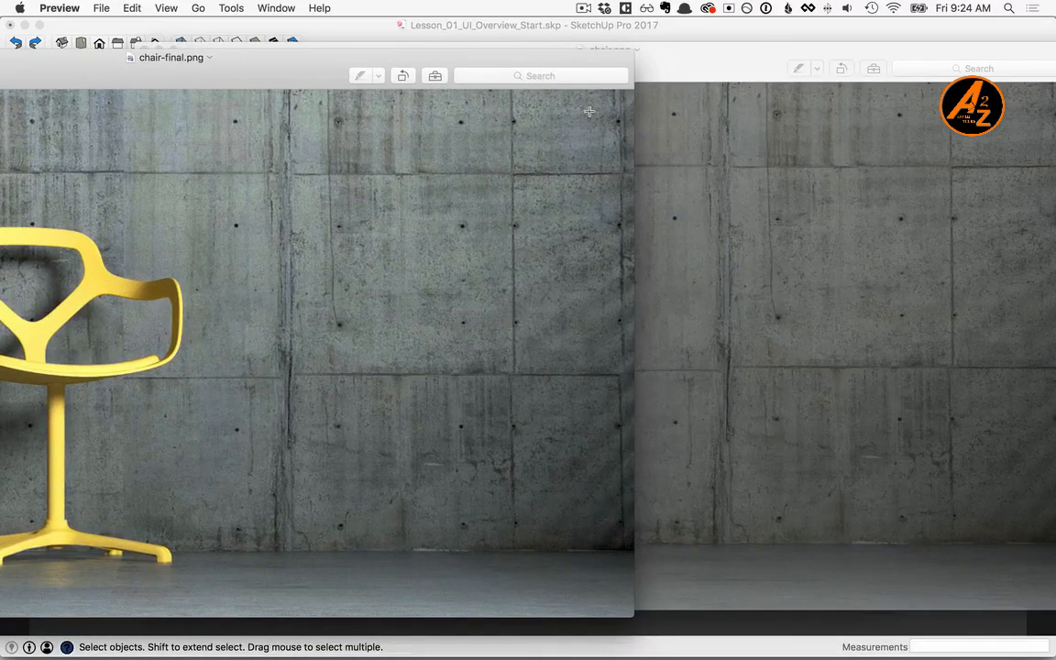
pyautogui.moveTo(528, 59); pyautogui.dragTo(888, 57)
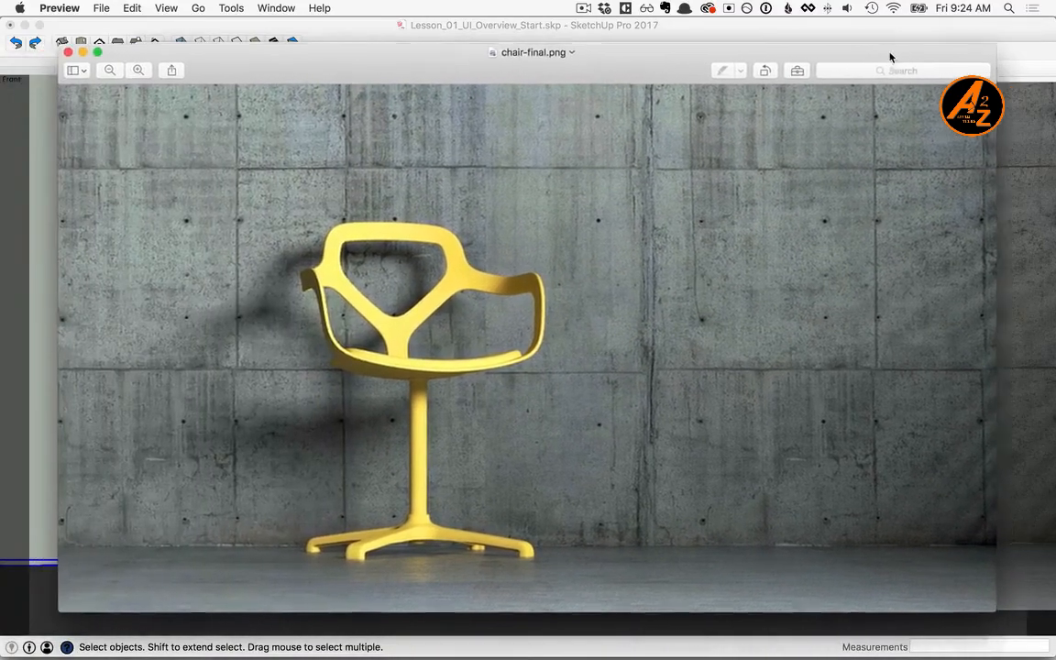